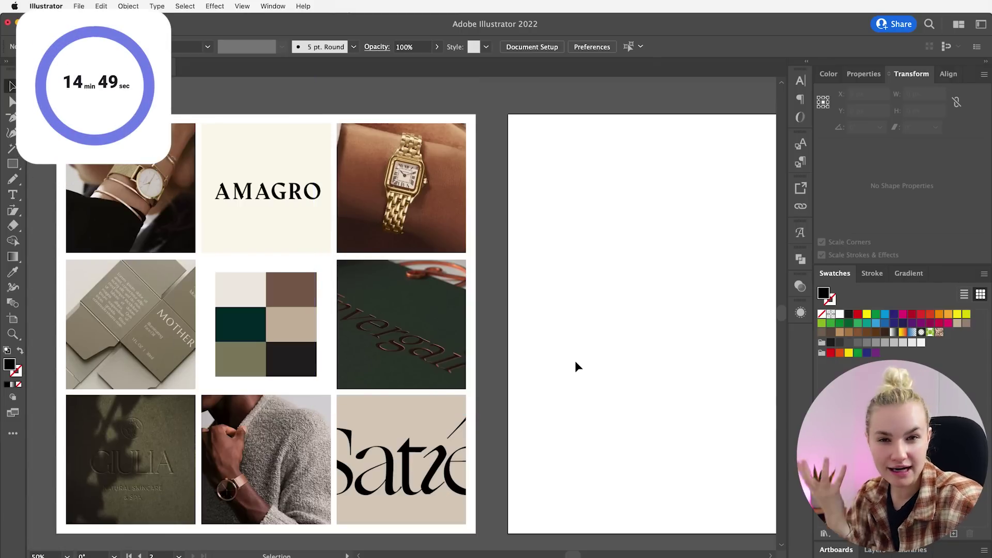
# - Create the text TEMPUS in Addington CF at about 121 pt on the blank artboard and duplicate it into five stacked lines
pyautogui.moveTo(675, 344); pyautogui.dragTo(494, 320)
pyautogui.press('t')
pyautogui.click(398, 212)
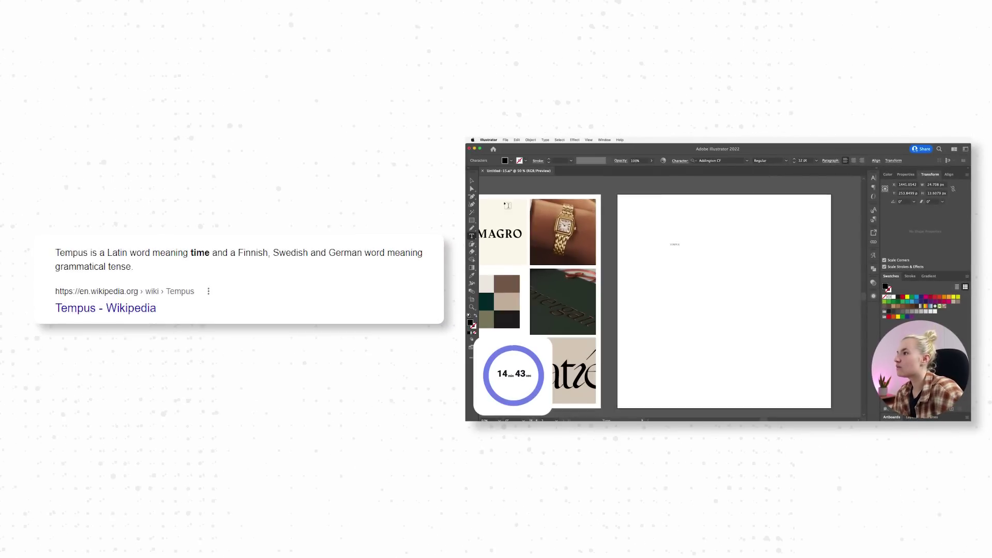
pyautogui.moveTo(681, 244); pyautogui.dragTo(702, 312)
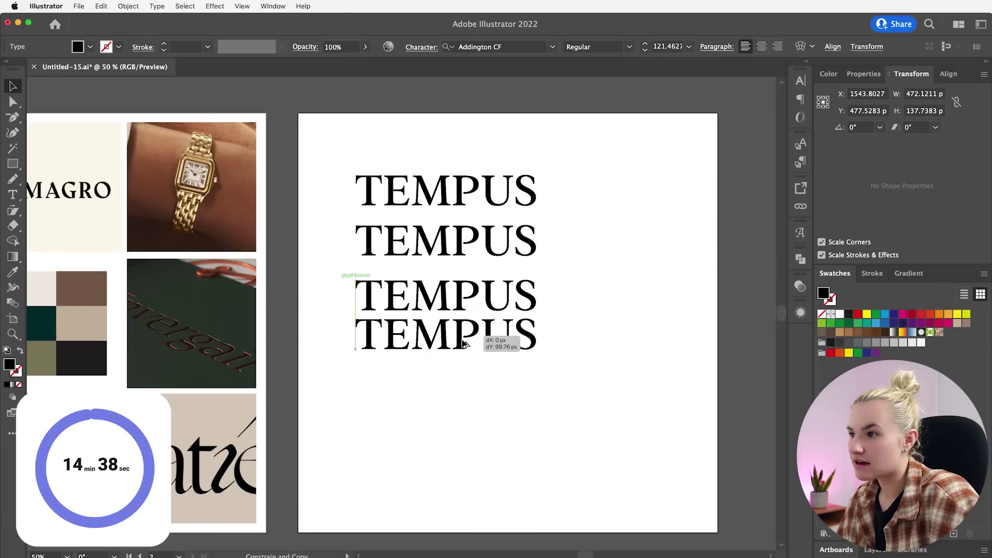
pyautogui.moveTo(464, 343); pyautogui.dragTo(458, 404)
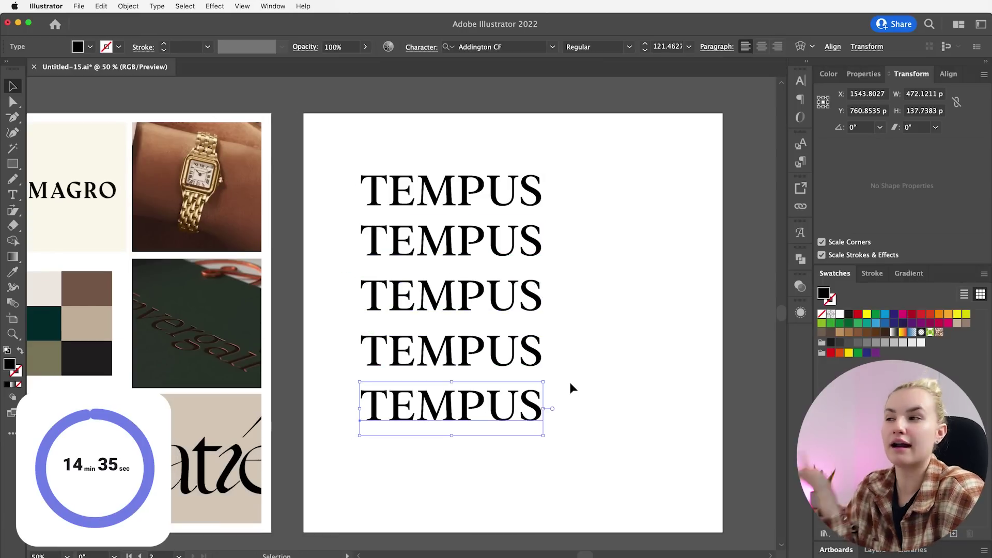
# - Enlarge all five TEMPUS lines together to about 132.76 pt
pyautogui.hscroll(-10, 570, 383)
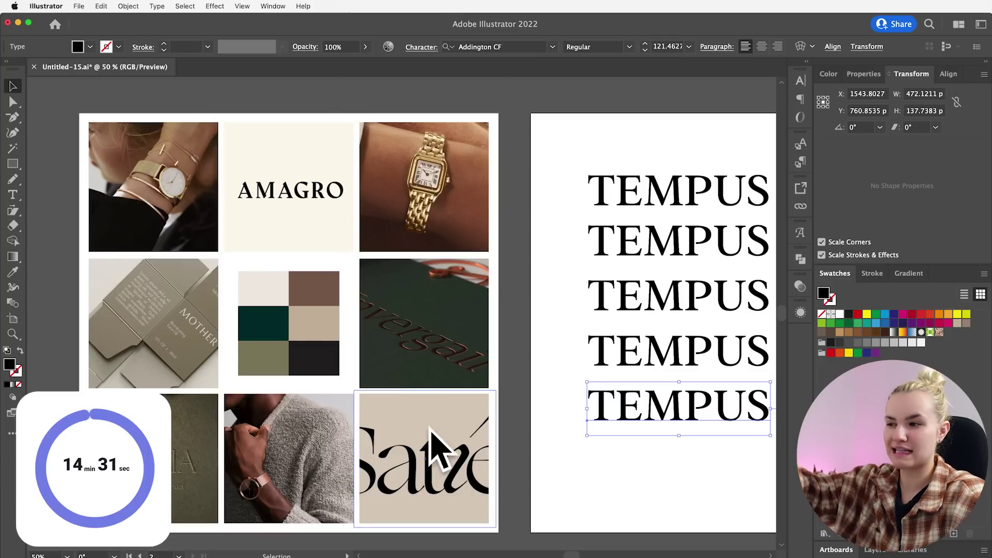
pyautogui.hscroll(4, 455, 457)
pyautogui.hscroll(6, 609, 253)
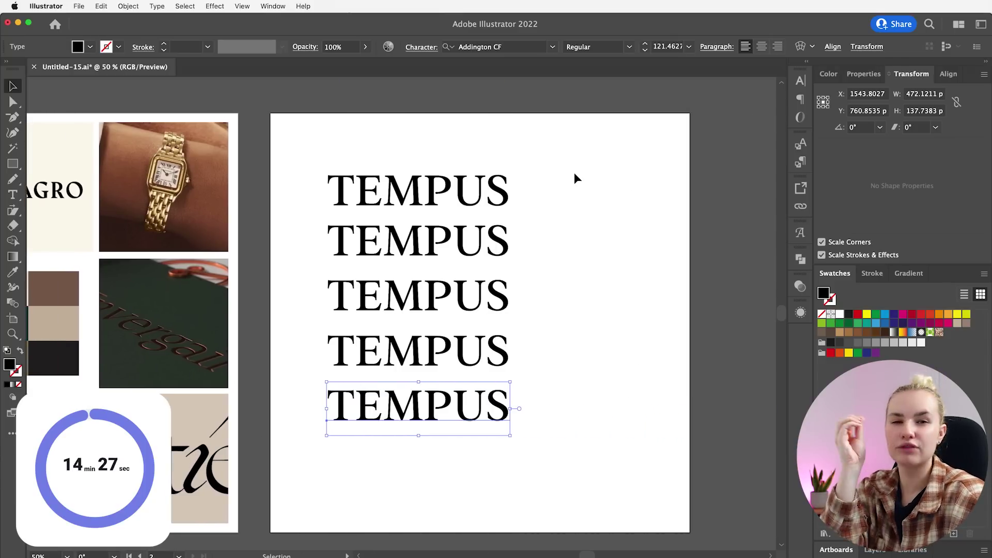
pyautogui.moveTo(540, 142); pyautogui.dragTo(530, 463)
pyautogui.hscroll(5, 418, 346)
pyautogui.click(463, 251)
# - Filter the font list to serif typefaces and set the first TEMPUS line in Carola
pyautogui.click(348, 182)
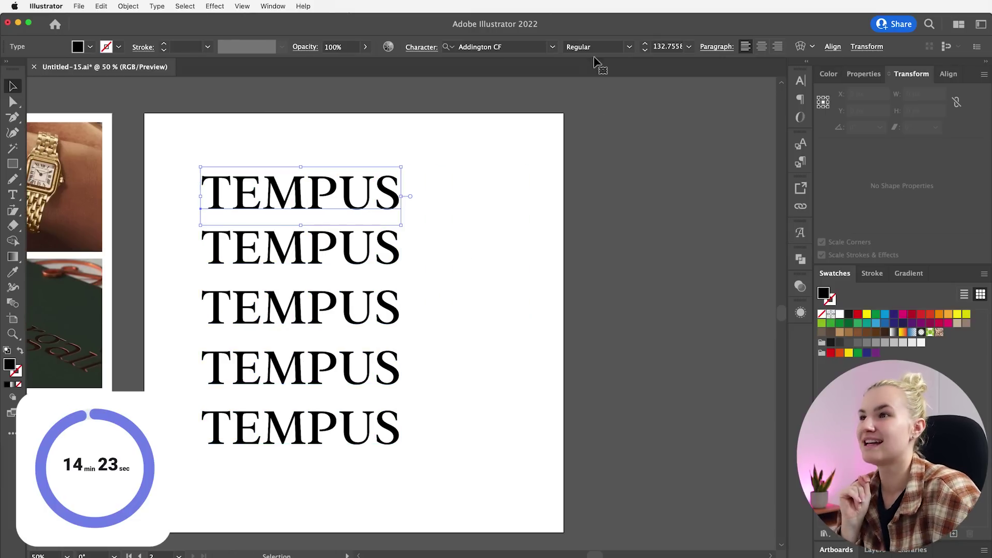
pyautogui.click(552, 46)
pyautogui.scroll(-5, 692, 325)
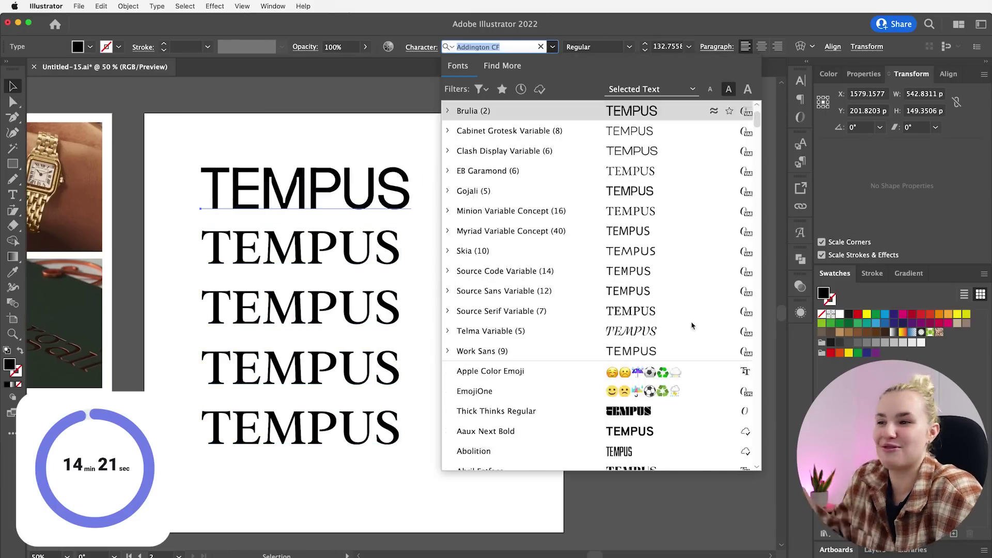
pyautogui.scroll(-5, 692, 326)
pyautogui.click(479, 89)
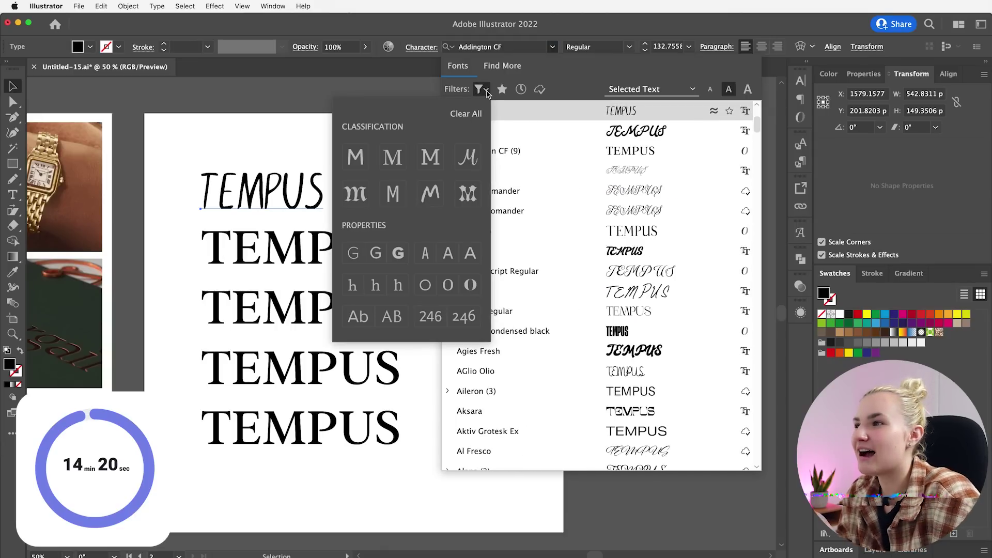
pyautogui.click(392, 159)
pyautogui.scroll(-10, 677, 321)
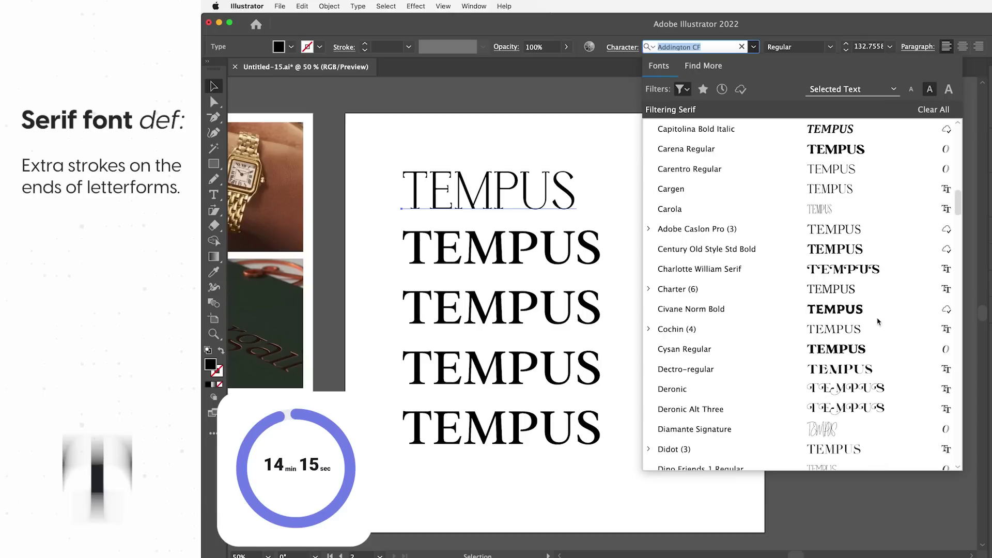
pyautogui.click(829, 210)
# - Browse the serif fonts for the second TEMPUS line and set it in Maiah
pyautogui.click(586, 249)
pyautogui.click(753, 47)
pyautogui.scroll(-15, 856, 320)
pyautogui.scroll(-4, 857, 329)
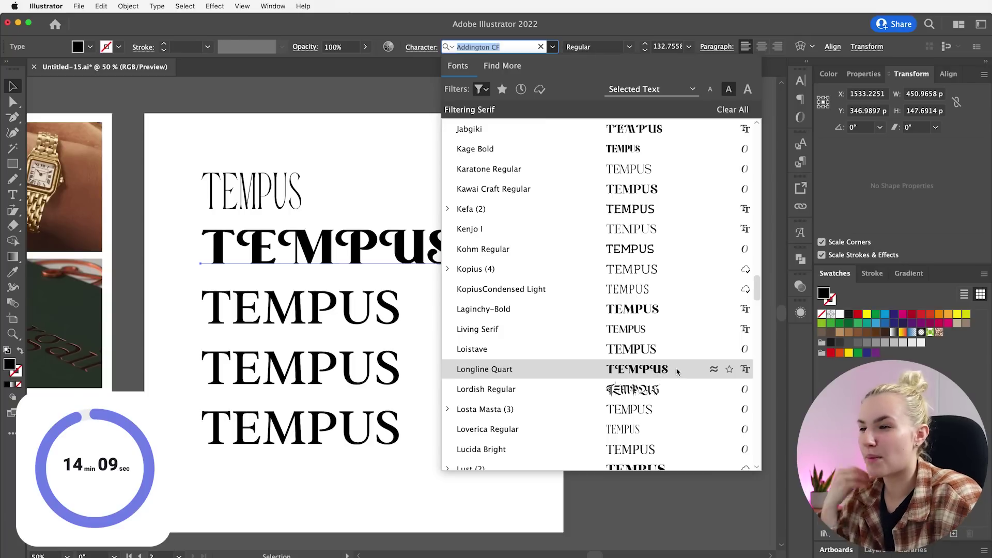
pyautogui.scroll(-5, 677, 361)
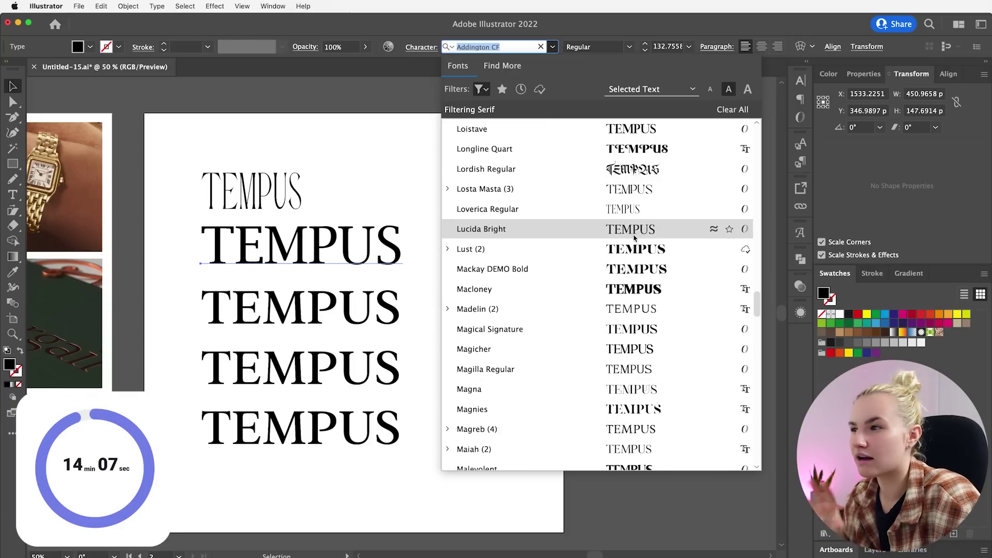
pyautogui.scroll(-6, 646, 227)
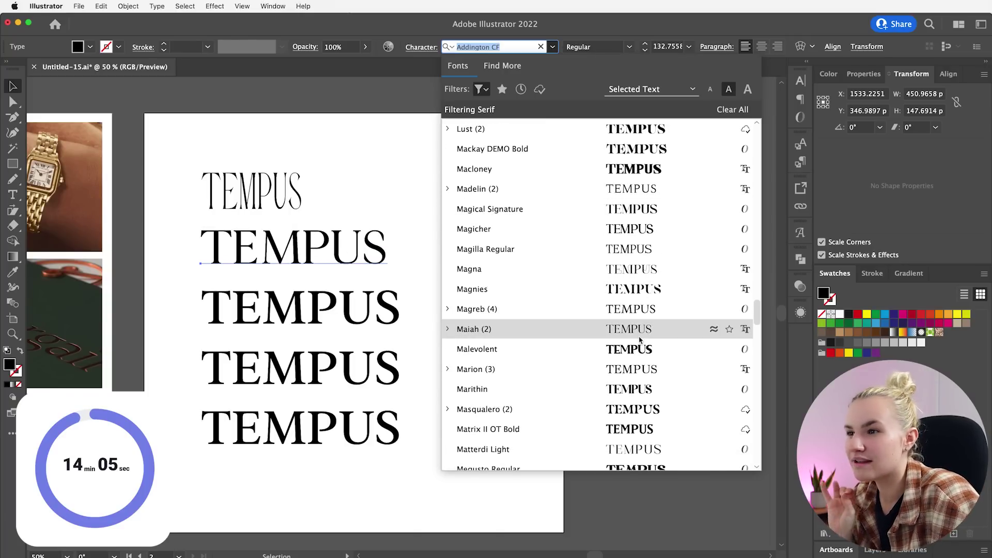
# - Preview serif fonts on the third TEMPUS line and set it in Maiah as well
pyautogui.click(330, 307)
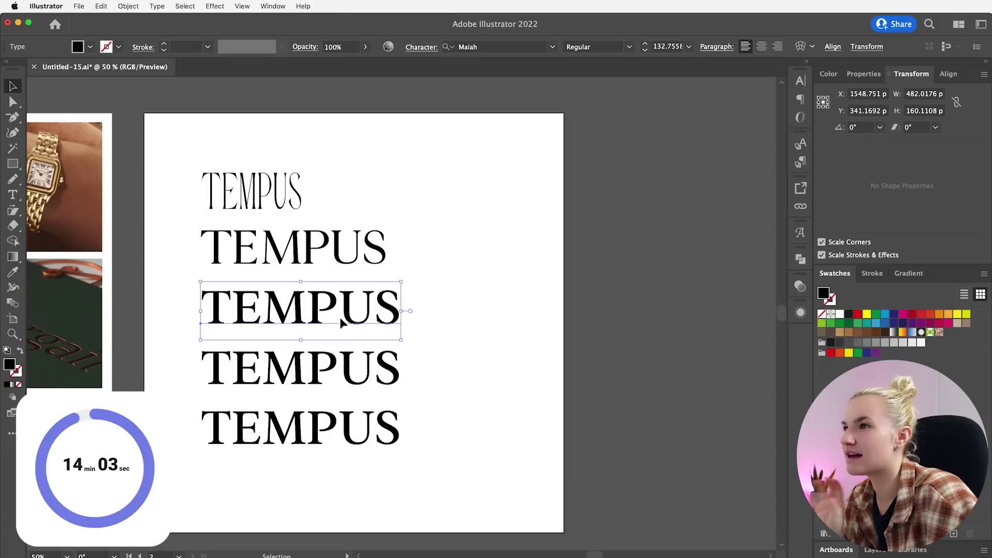
pyautogui.click(553, 46)
pyautogui.scroll(-15, 641, 207)
pyautogui.scroll(-20, 640, 209)
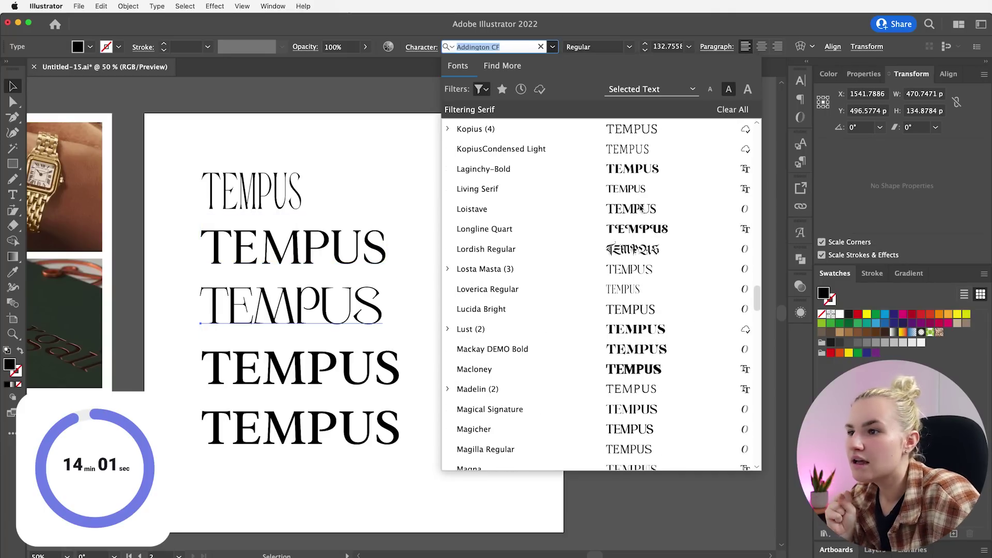
pyautogui.scroll(-3, 649, 409)
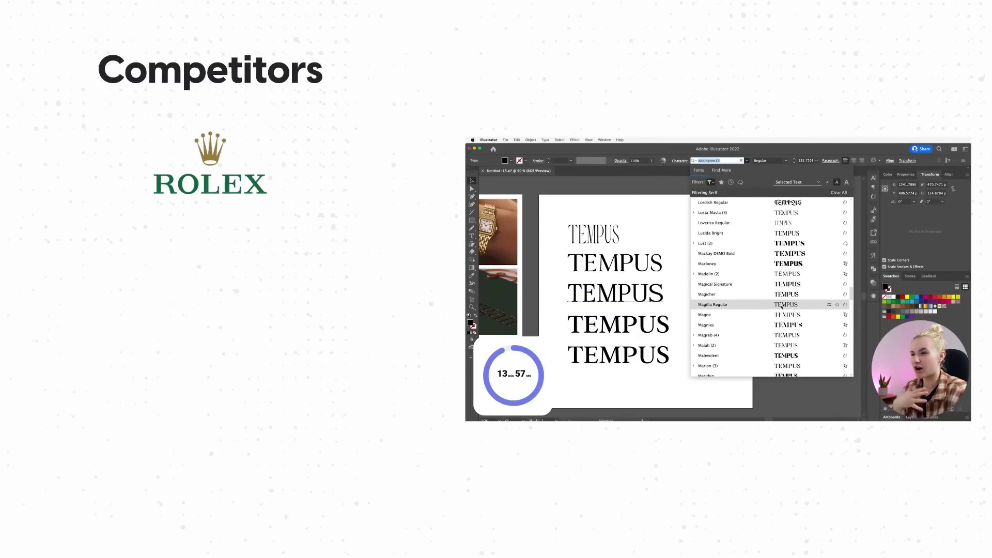
pyautogui.click(793, 345)
# - Preview serif fonts on the fourth TEMPUS line and set it in Nekolina Regular
pyautogui.click(663, 326)
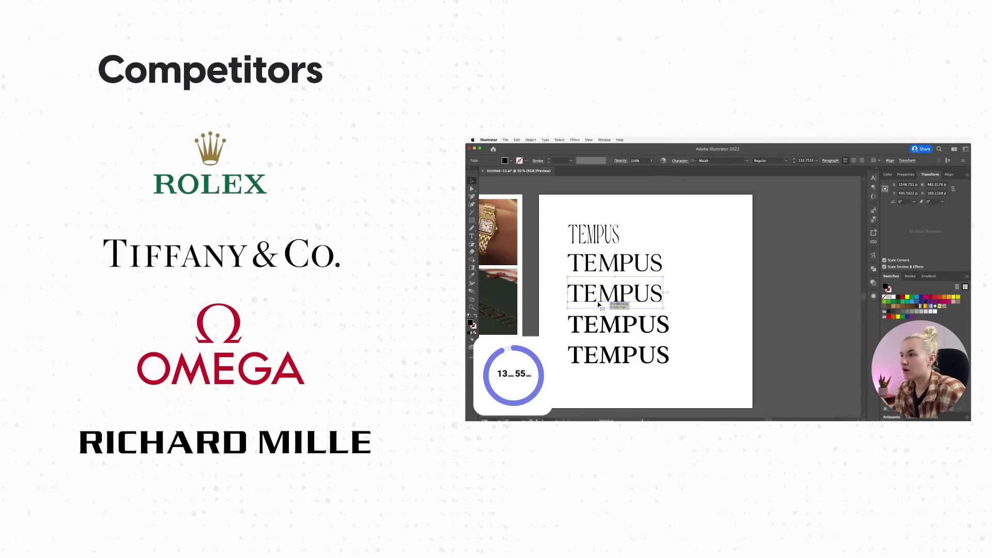
pyautogui.click(747, 161)
pyautogui.scroll(-10, 797, 272)
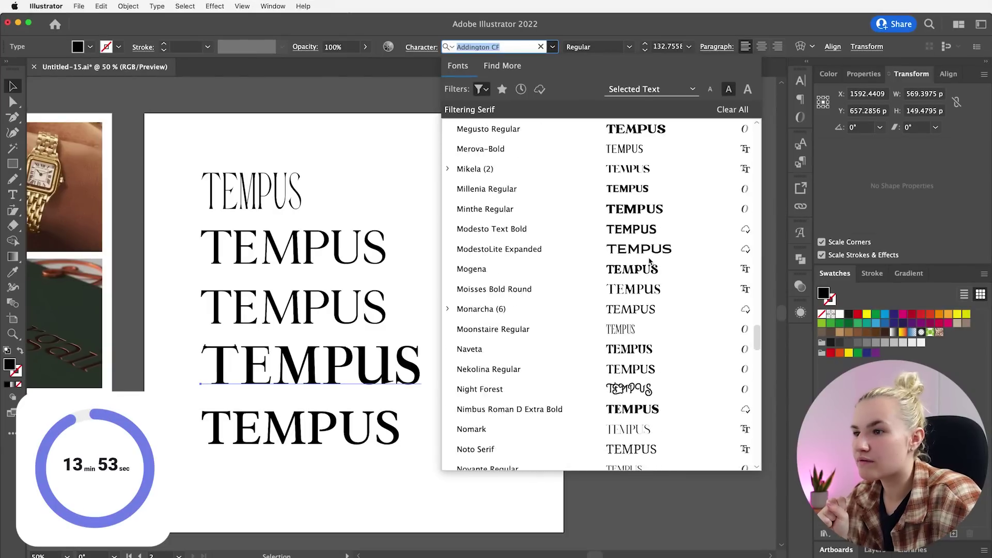
pyautogui.scroll(-5, 668, 362)
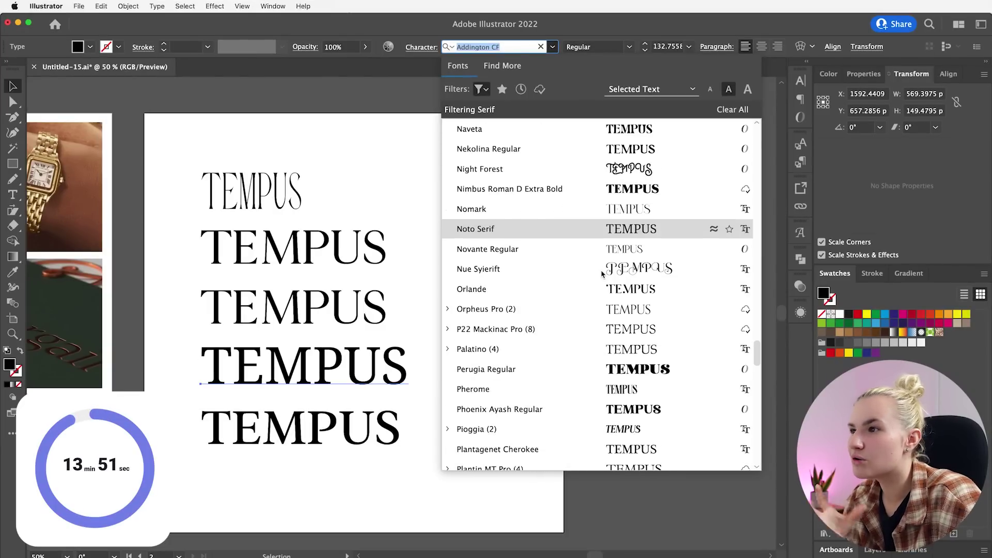
pyautogui.scroll(2, 643, 243)
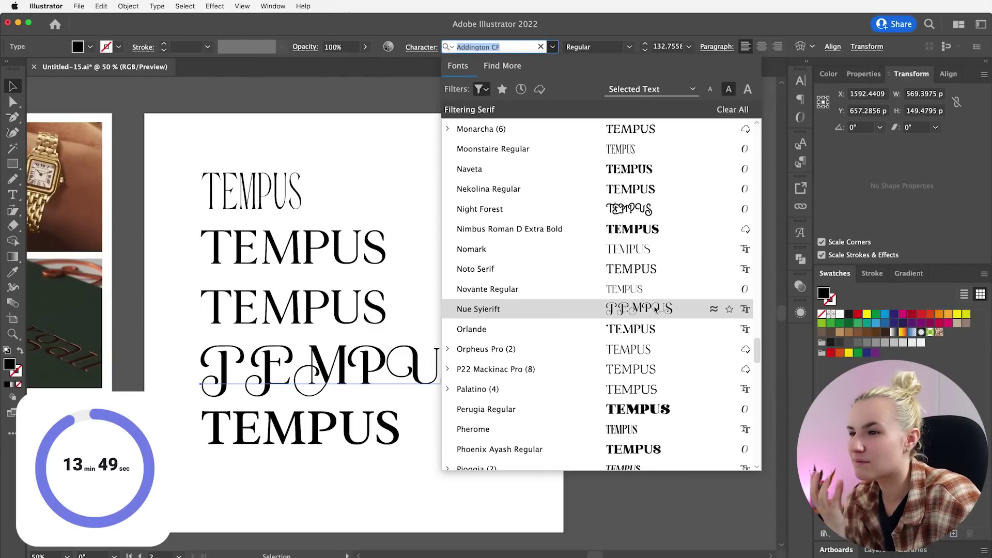
pyautogui.scroll(2, 672, 323)
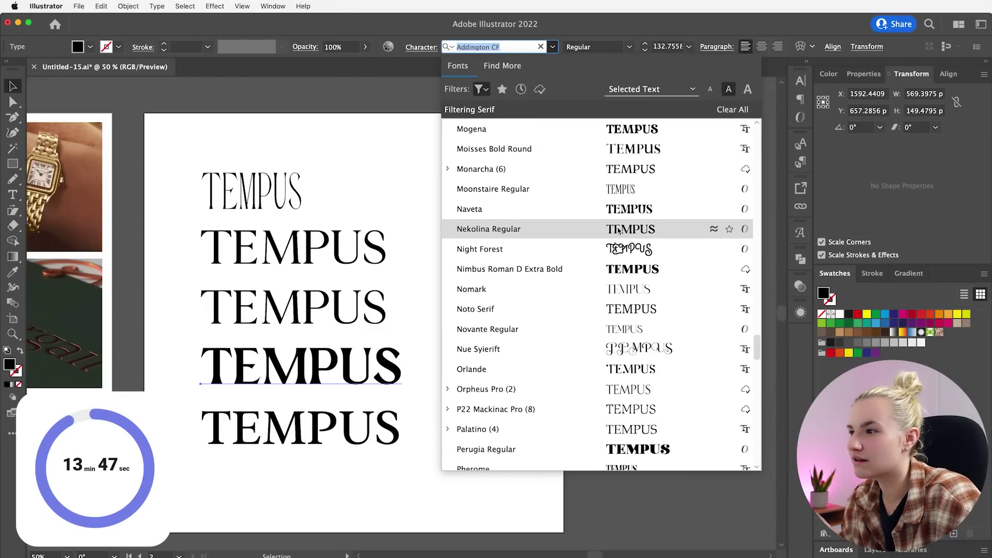
pyautogui.click(620, 231)
# - Preview serif fonts on the fifth TEMPUS line and set it in Moonstaire Regular
pyautogui.click(296, 428)
pyautogui.click(552, 47)
pyautogui.scroll(-20, 630, 283)
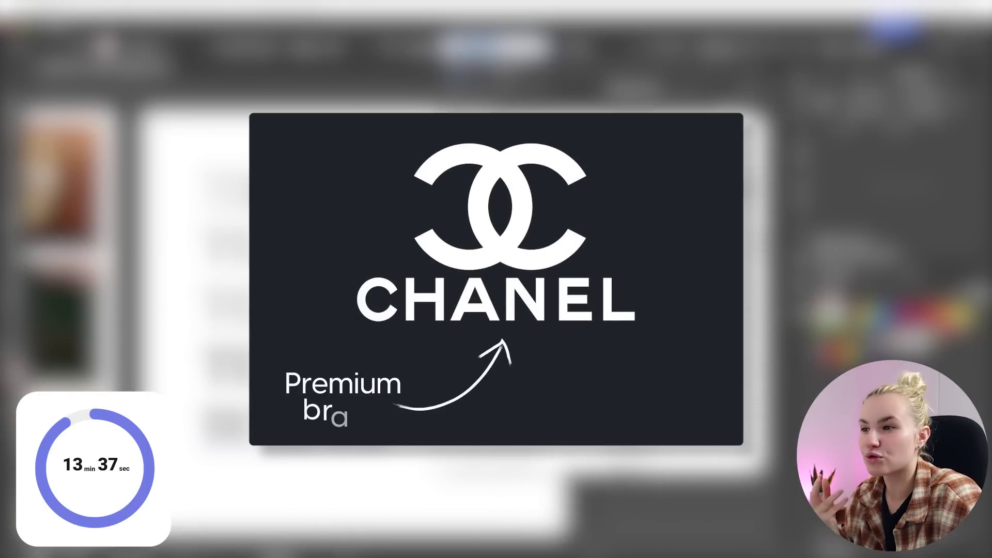
pyautogui.scroll(-10, 647, 396)
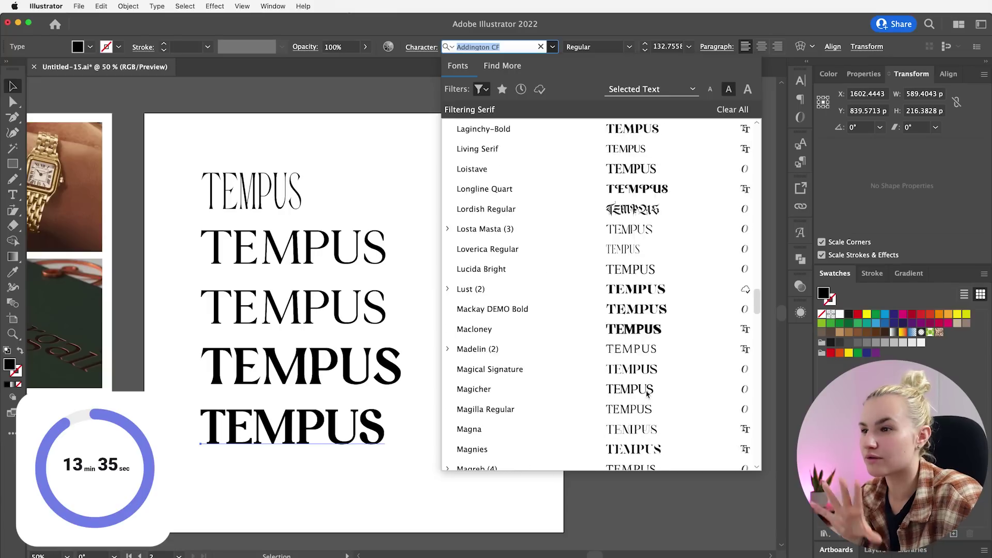
pyautogui.scroll(-2, 648, 395)
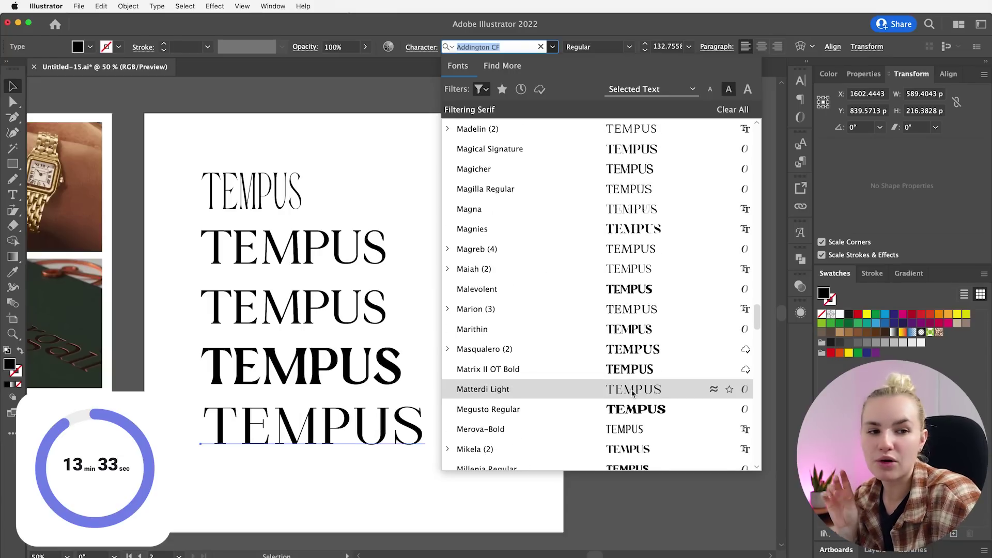
pyautogui.scroll(-10, 633, 393)
pyautogui.click(643, 409)
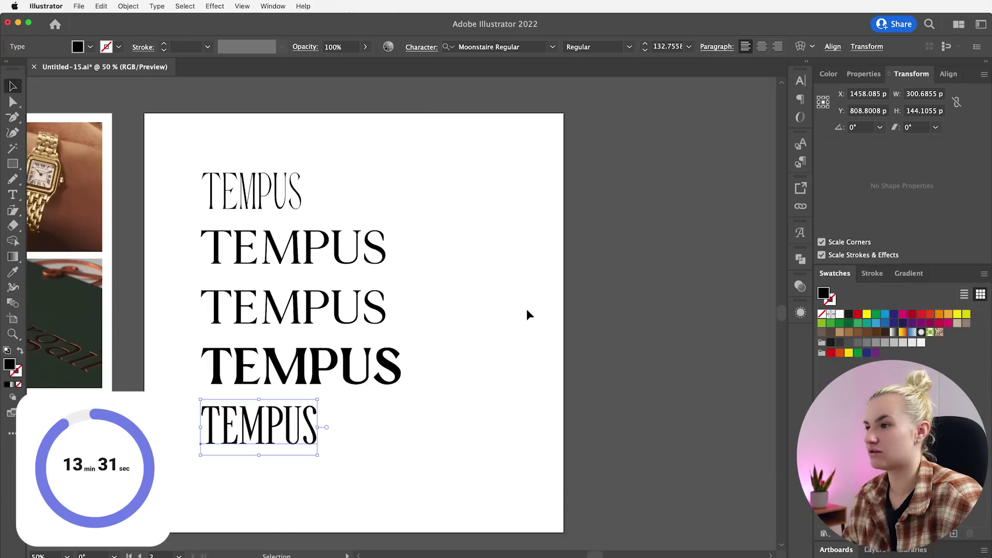
# - Delete the narrow Carola TEMPUS line above the other font options
pyautogui.click(527, 309)
pyautogui.hscroll(-5, 528, 310)
pyautogui.click(427, 190)
pyautogui.press('super+equal')
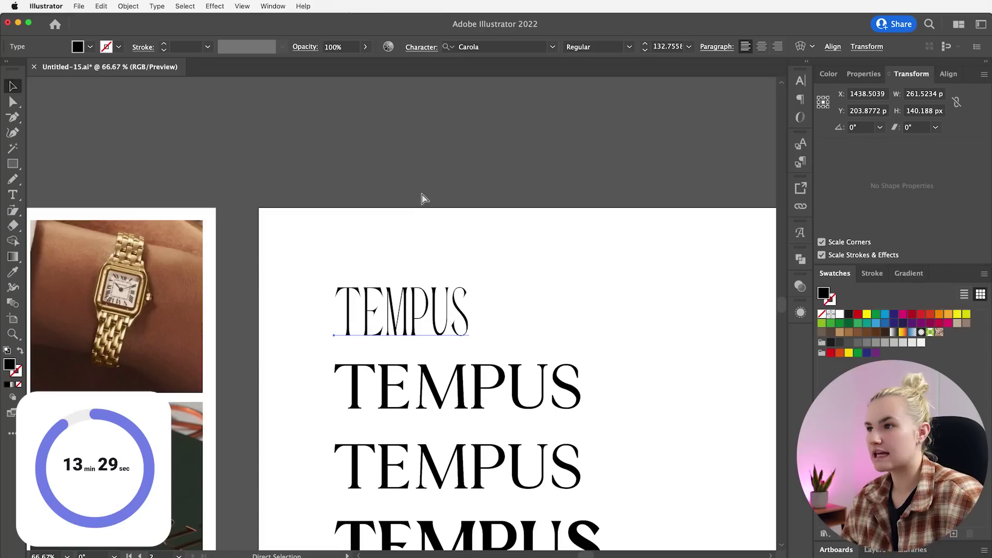
pyautogui.scroll(-4, 420, 190)
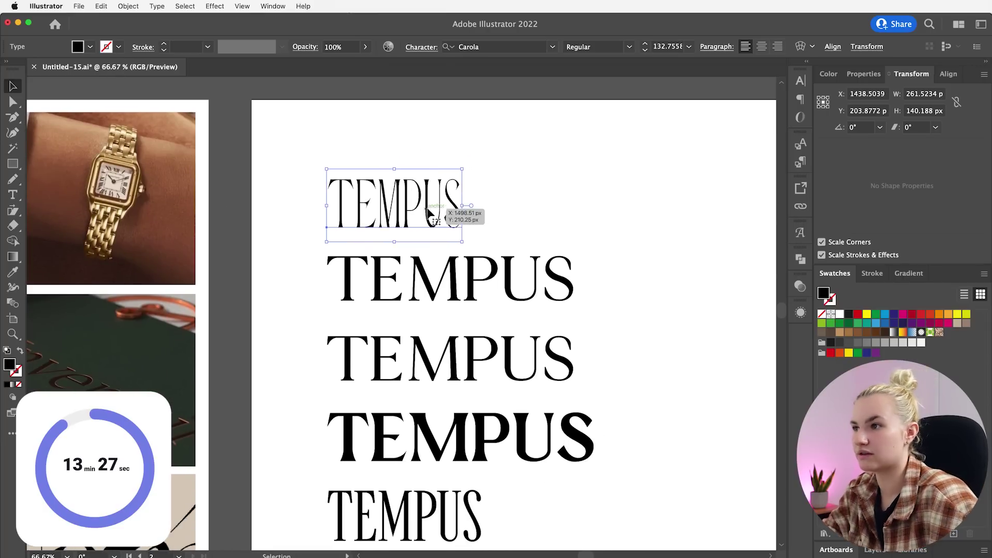
pyautogui.press('Delete')
# - Delete the upper of the two identical Maiah TEMPUS lines
pyautogui.scroll(-3, 465, 227)
pyautogui.hscroll(2, 465, 227)
pyautogui.click(459, 238)
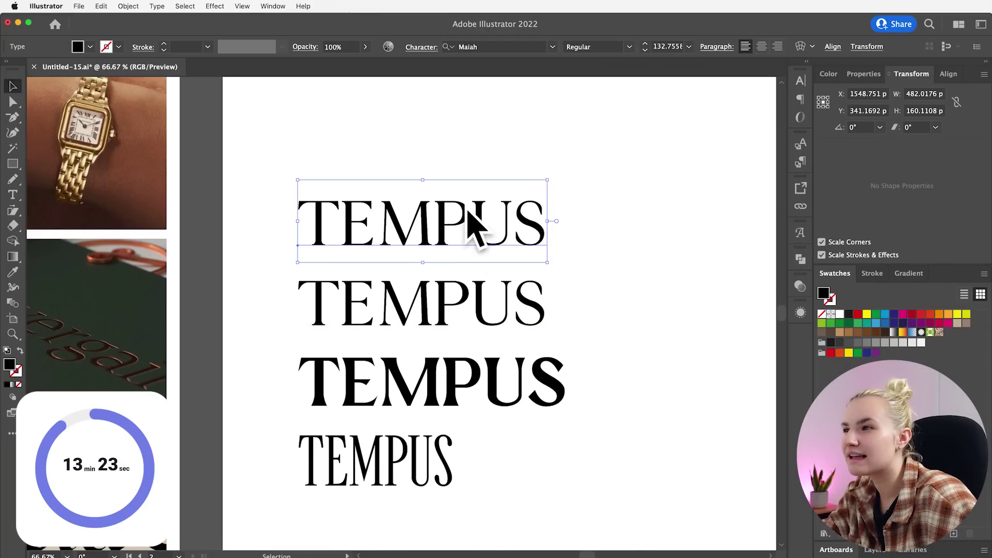
pyautogui.press('Delete')
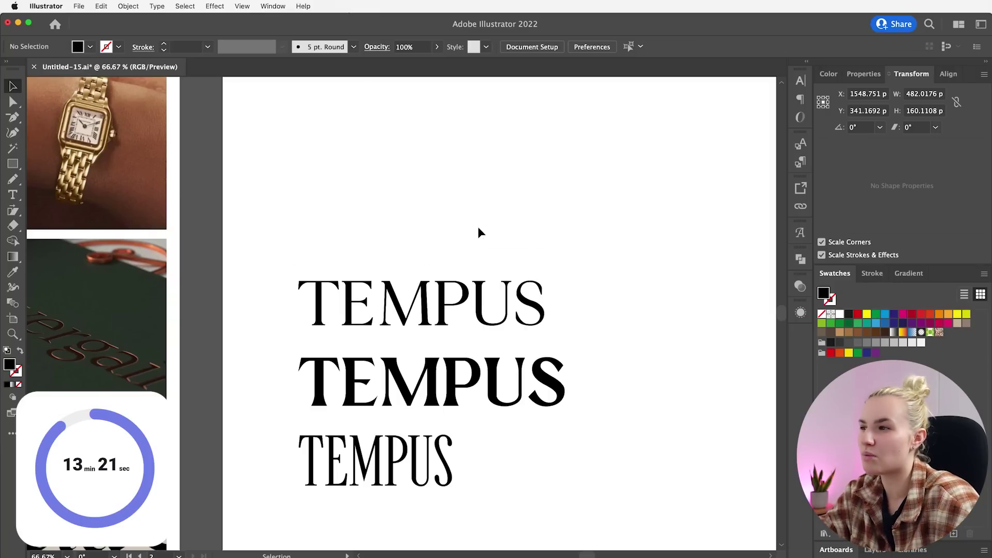
# - Compare the three remaining TEMPUS lines and delete the condensed Moonstaire Regular one
pyautogui.click(469, 314)
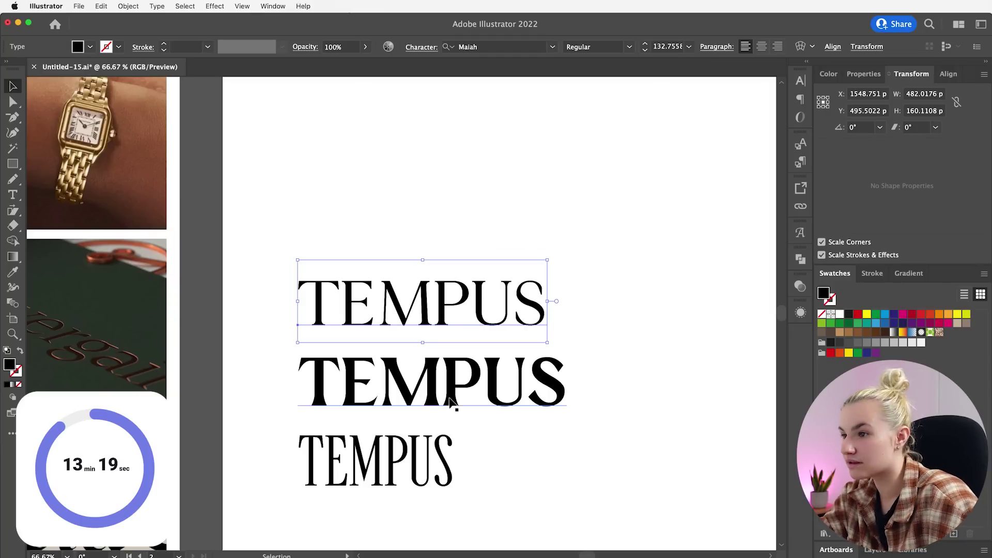
pyautogui.click(474, 396)
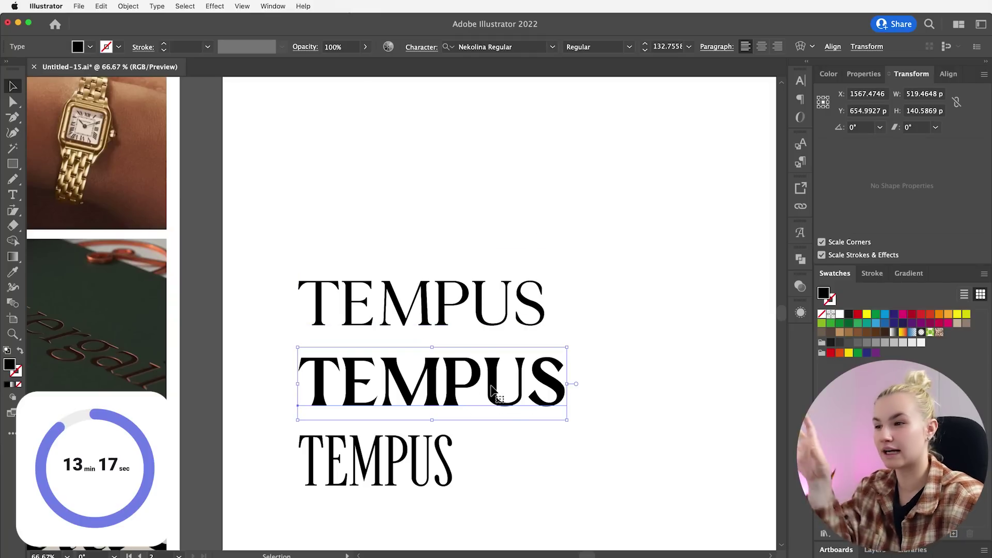
pyautogui.click(445, 466)
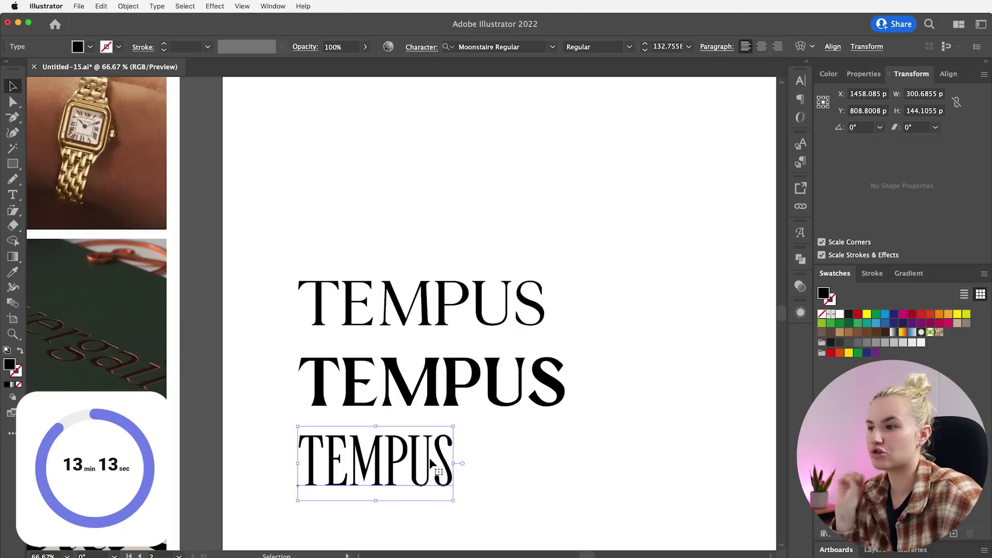
pyautogui.press('Delete')
# - Move the two remaining TEMPUS lines closer to the artboard's centre and delete the thin Maiah one
pyautogui.moveTo(594, 248); pyautogui.dragTo(354, 420)
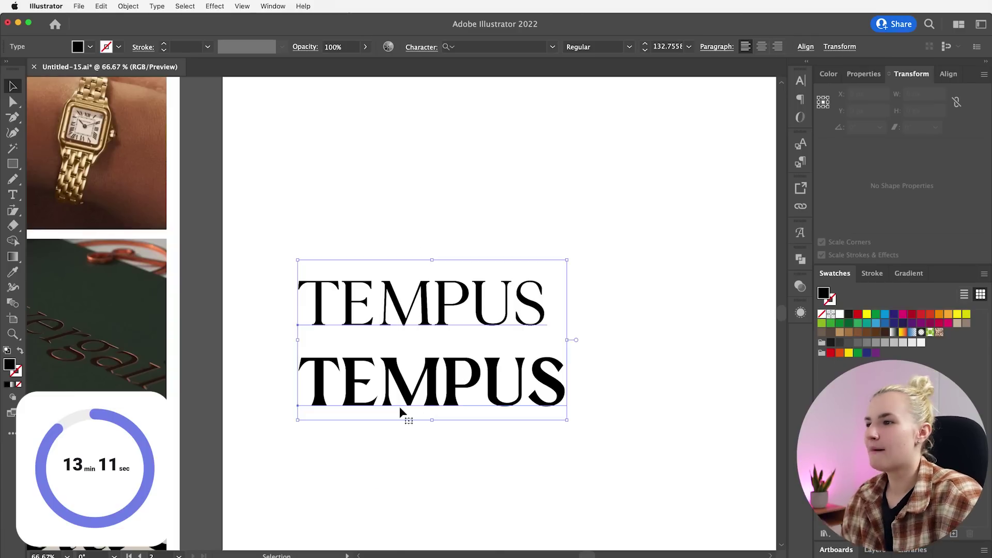
pyautogui.moveTo(448, 399); pyautogui.dragTo(509, 350)
pyautogui.click(559, 468)
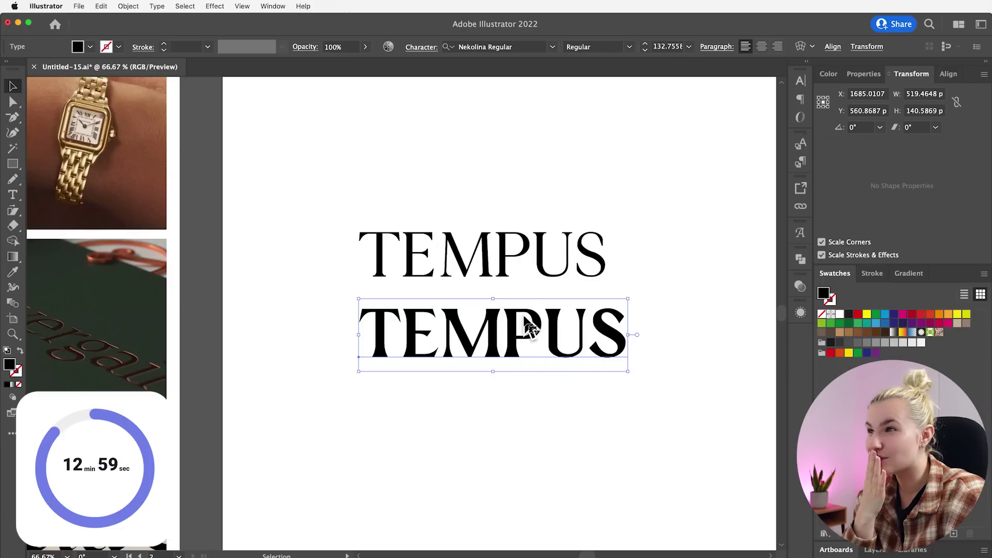
pyautogui.moveTo(675, 215); pyautogui.dragTo(529, 255)
pyautogui.press('Delete')
# - Examine the selected Nekolina Regular TEMPUS wordmark at small and large view sizes beside the mood board
pyautogui.click(512, 326)
pyautogui.press('super+1')
pyautogui.press('super+minus')
pyautogui.press('super+minus')
pyautogui.press('super+minus')
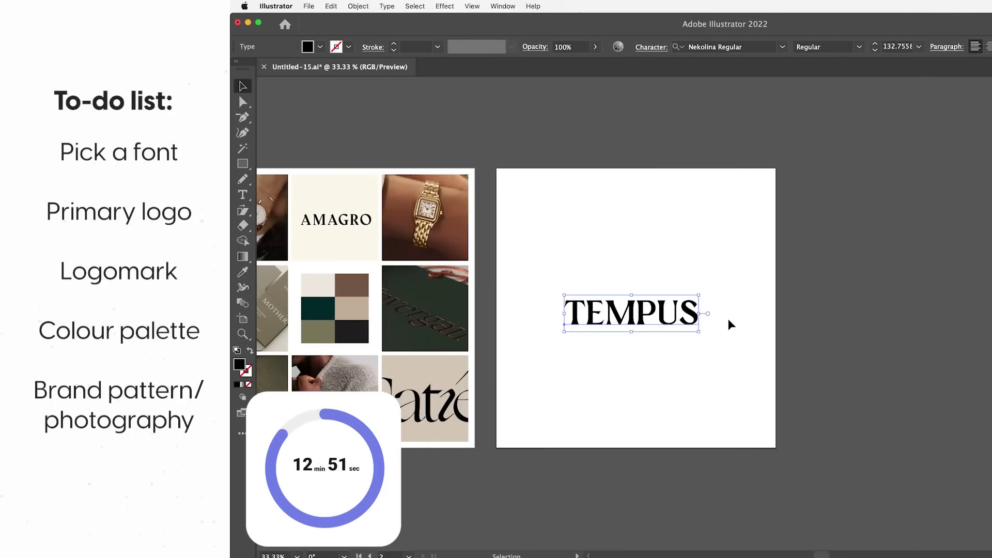
pyautogui.press('super+equal')
pyautogui.press('super+equal')
pyautogui.press('v')
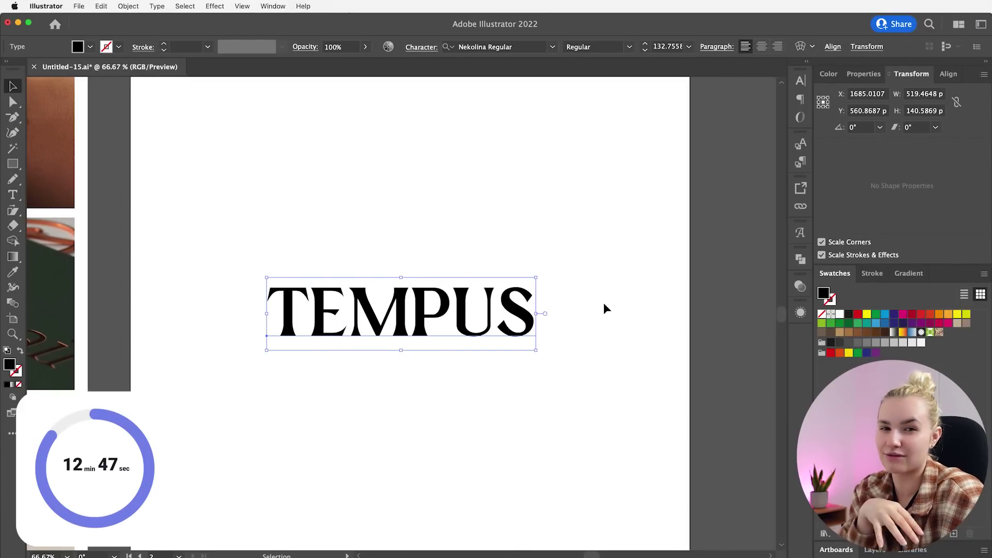
# - Convert the Nekolina Regular TEMPUS wordmark to outlines
pyautogui.click(604, 304)
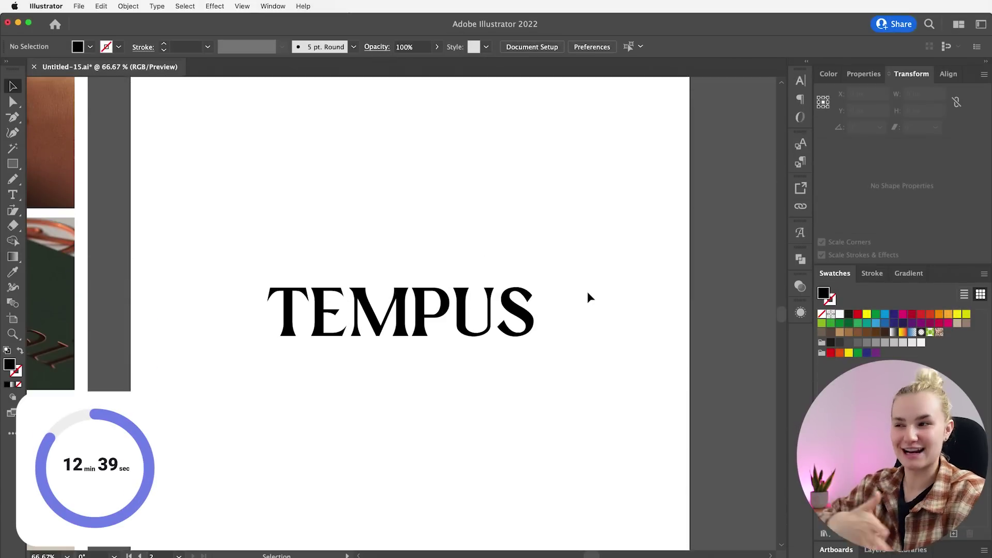
pyautogui.hscroll(-3, 587, 297)
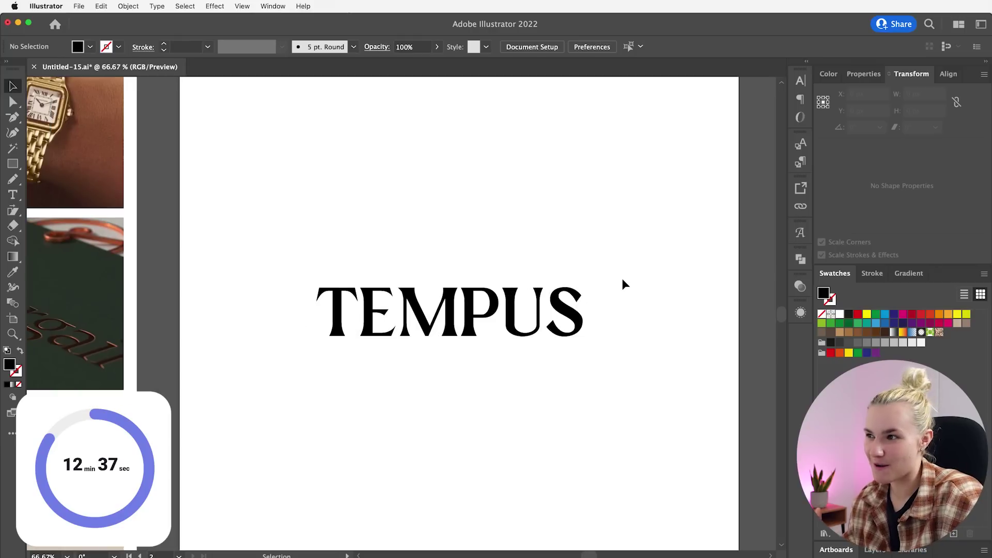
pyautogui.click(370, 324)
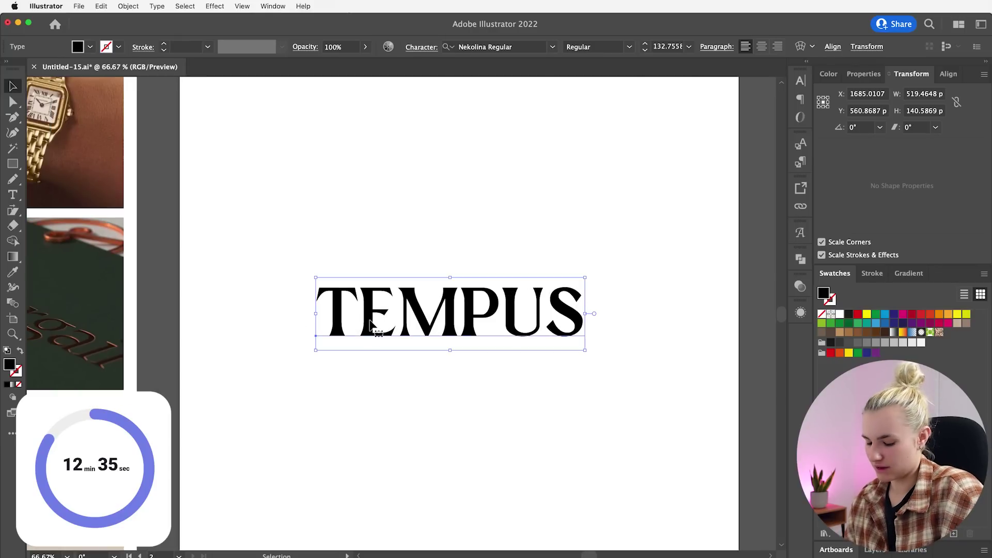
pyautogui.press('super+shift+o')
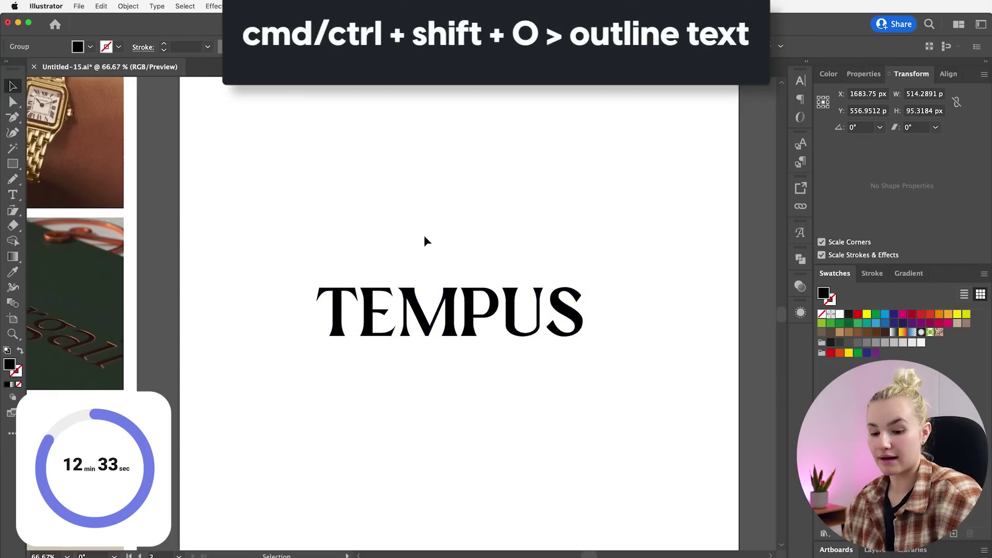
pyautogui.click(424, 241)
# - Isolate the outlined letter M and erase the upper part of its thick left diagonal with a rectangular eraser area
pyautogui.press('super+equal')
pyautogui.press('super+equal')
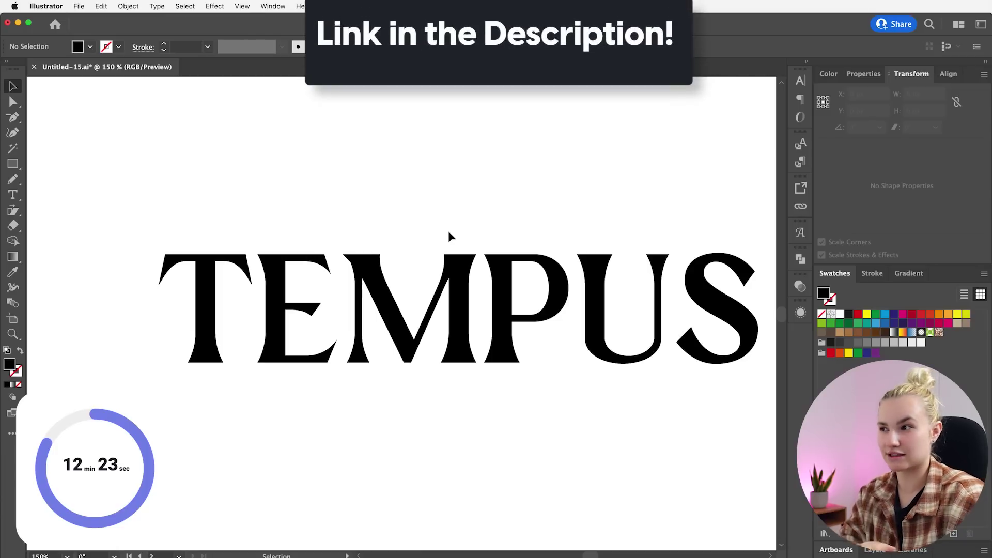
pyautogui.hscroll(3, 449, 232)
pyautogui.hscroll(-1, 448, 232)
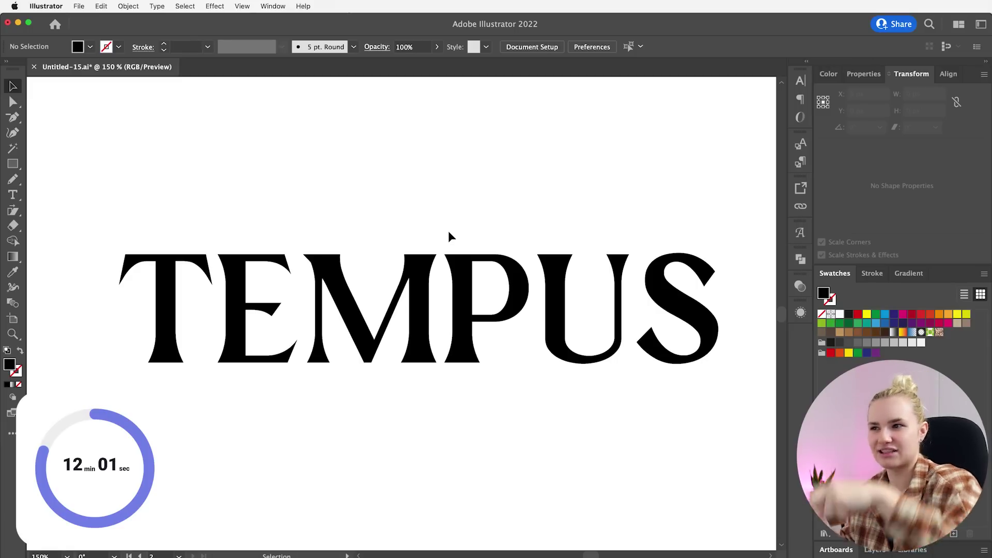
pyautogui.doubleClick(422, 280)
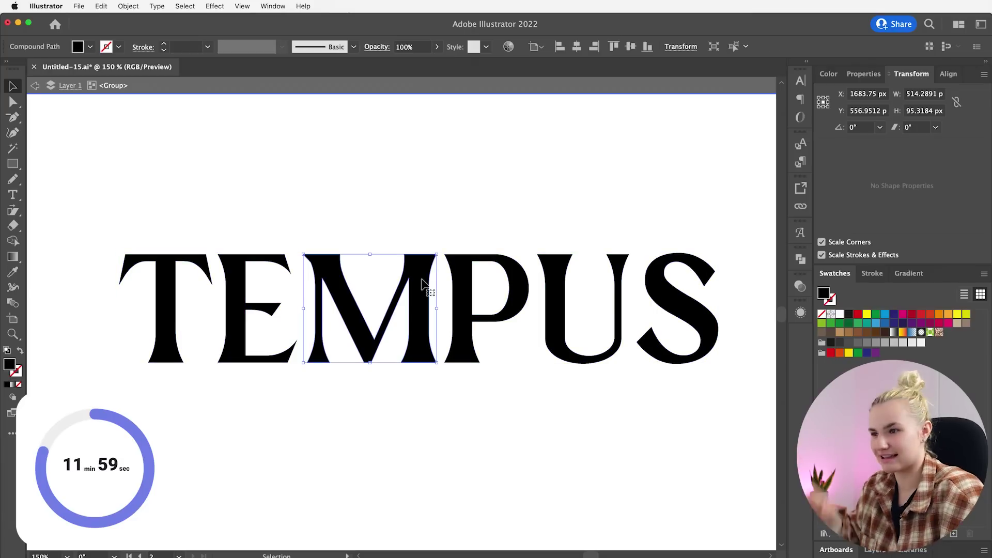
pyautogui.press('super+equal')
pyautogui.press('super+equal')
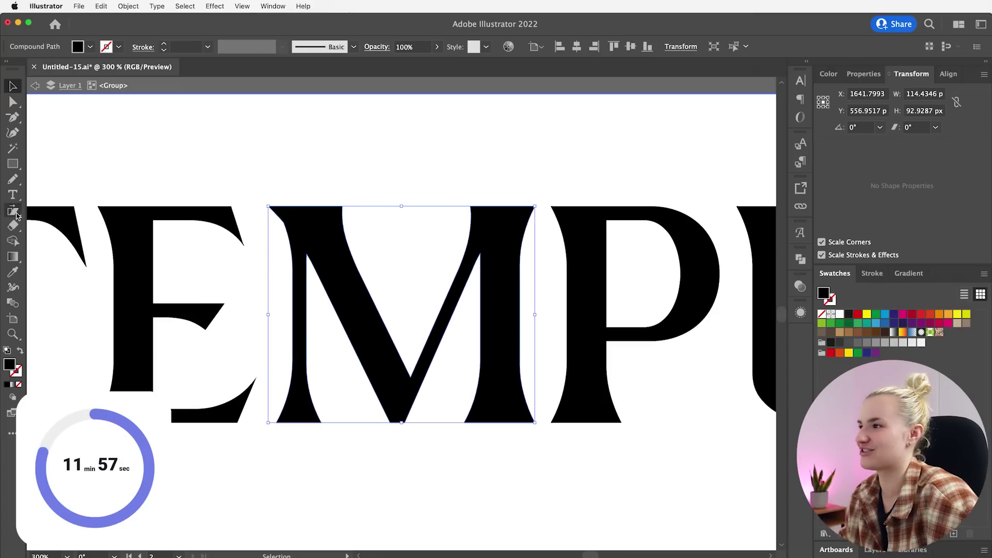
pyautogui.click(16, 228)
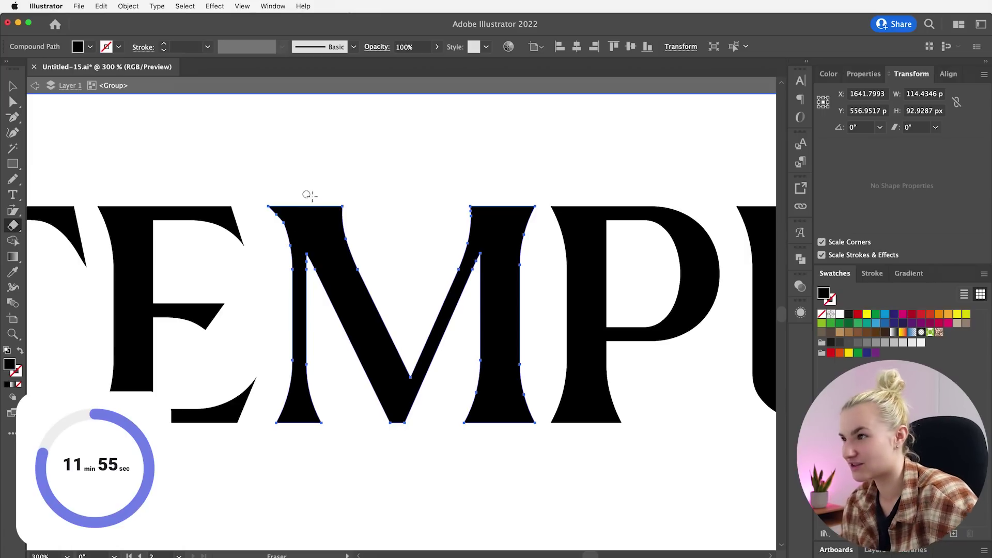
pyautogui.moveTo(309, 193)
pyautogui.mouseDown()
pyautogui.moveTo(347, 288)
pyautogui.moveTo(402, 339)
pyautogui.mouseUp()
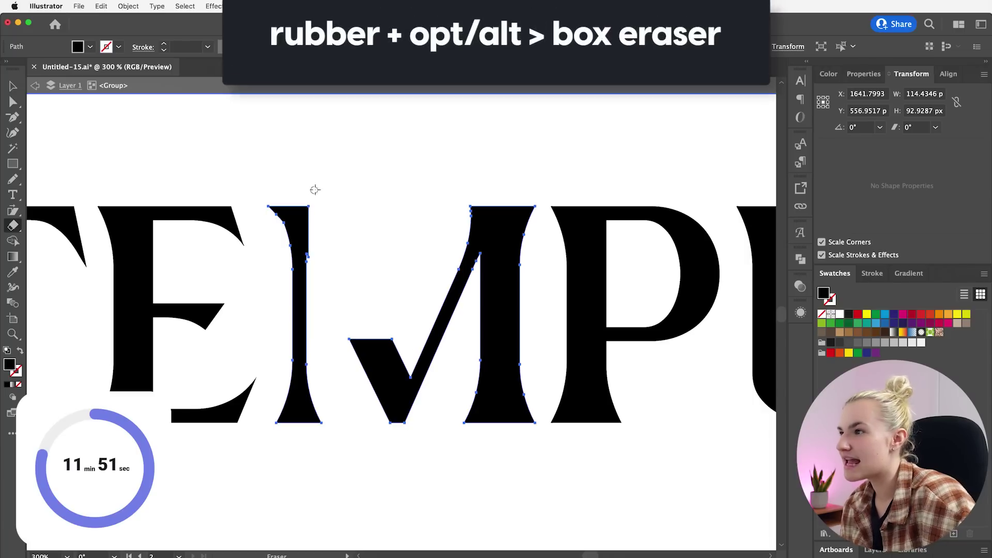
# - Erase the rest of the M's diagonals and the inner part of its right stem, leaving two slim outer stems
pyautogui.moveTo(361, 268); pyautogui.dragTo(361, 269)
pyautogui.moveTo(400, 164); pyautogui.dragTo(306, 281)
pyautogui.moveTo(350, 324); pyautogui.dragTo(418, 440)
pyautogui.moveTo(373, 164)
pyautogui.mouseDown()
pyautogui.moveTo(492, 355)
pyautogui.moveTo(503, 448)
pyautogui.mouseUp()
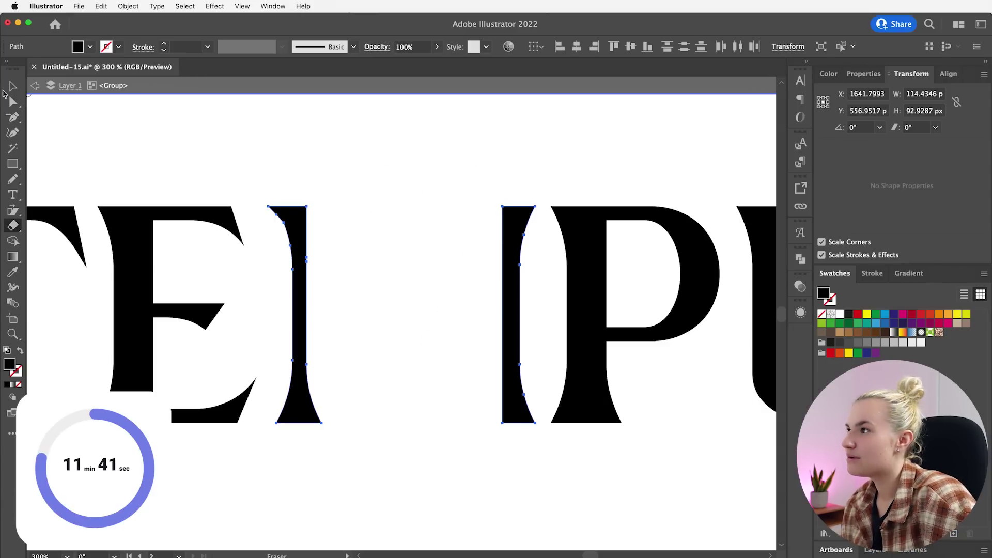
pyautogui.click(12, 87)
pyautogui.click(57, 187)
# - Draw a closed S-shaped stroke freehand from the top of the M's left stem and fill it with the P's black
pyautogui.click(14, 180)
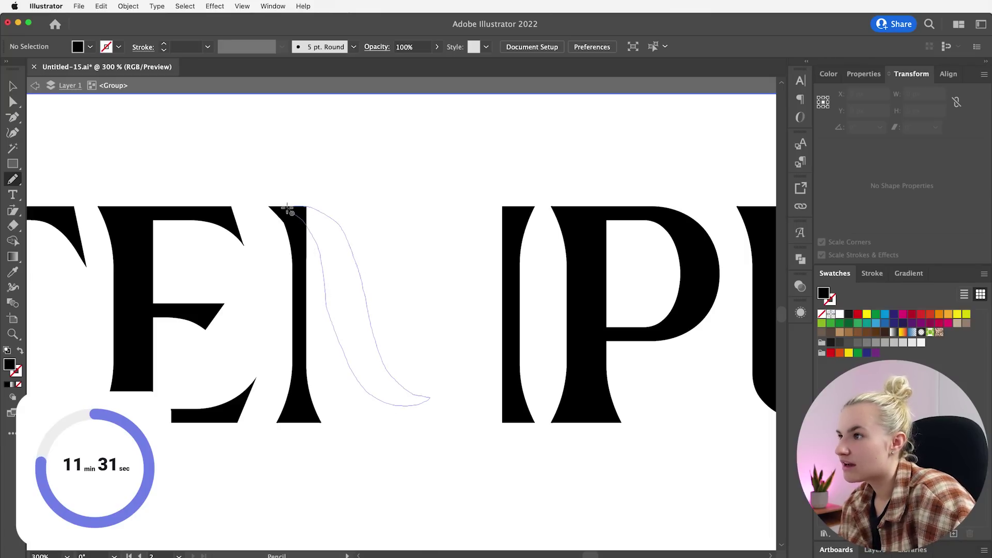
pyautogui.moveTo(314, 214); pyautogui.dragTo(288, 207)
pyautogui.press('i')
pyautogui.click(589, 274)
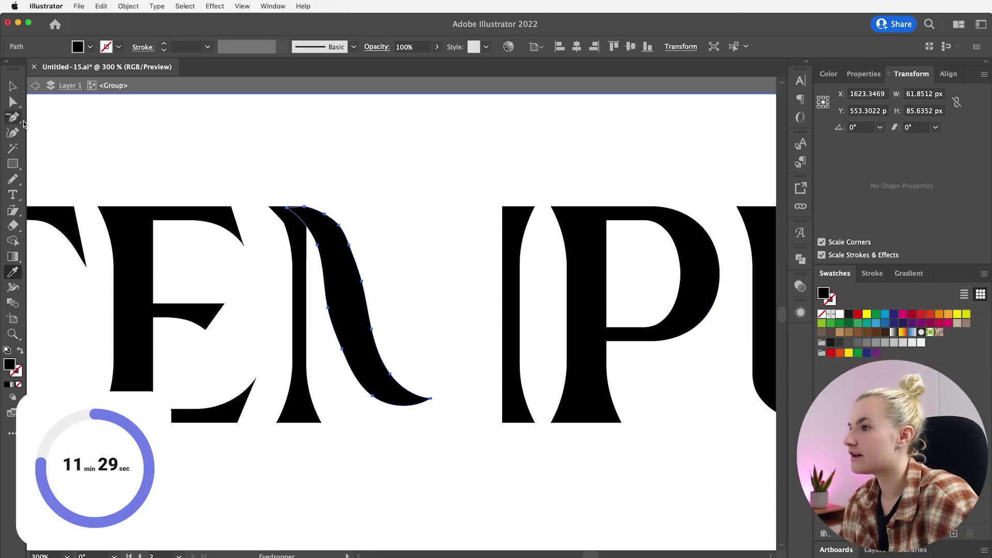
# - Refine both edges of the curved stroke with the Pencil tool and nudge the stroke slightly to the right
pyautogui.press('n')
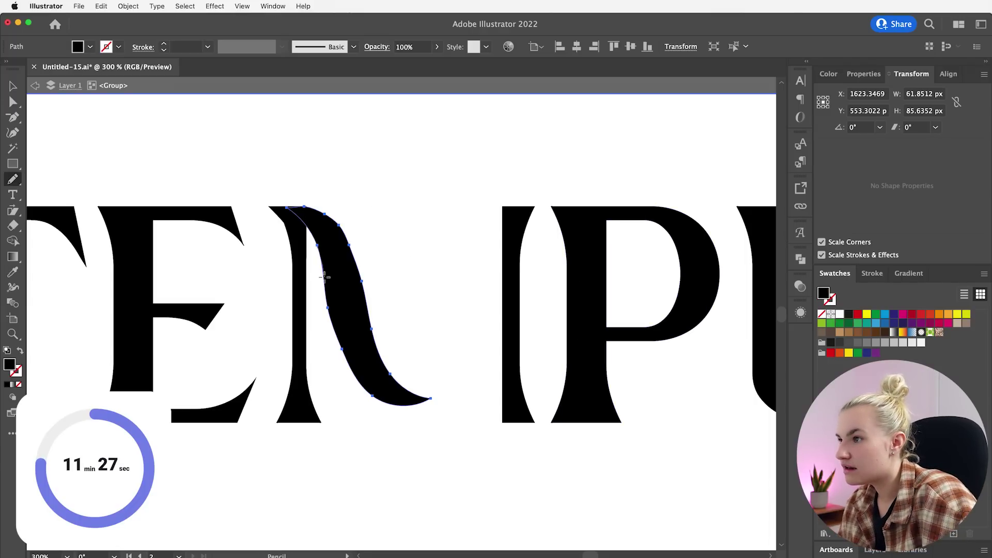
pyautogui.moveTo(360, 383); pyautogui.dragTo(371, 396)
pyautogui.keyDown('super'); pyautogui.click(479, 270); pyautogui.keyUp('super')
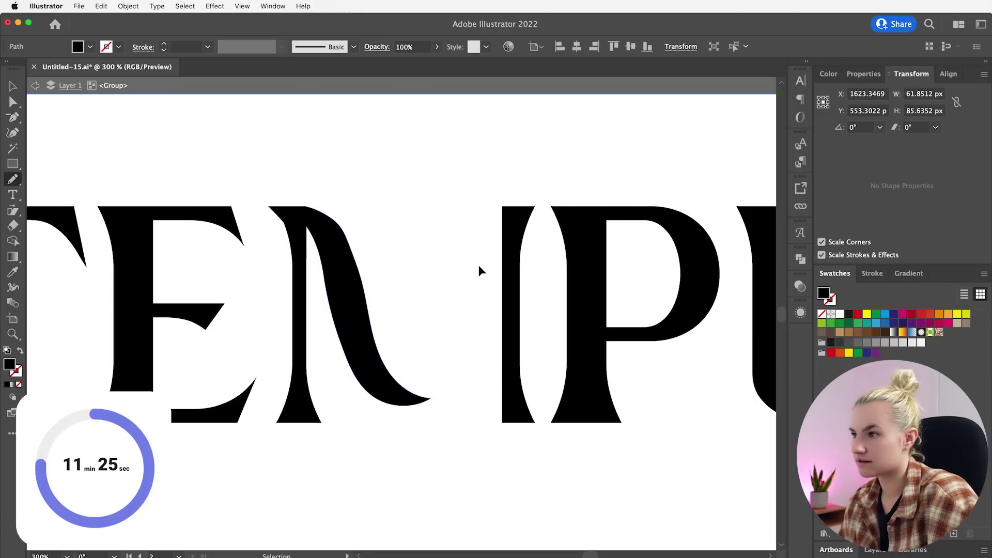
pyautogui.keyDown('super'); pyautogui.click(322, 238); pyautogui.keyUp('super')
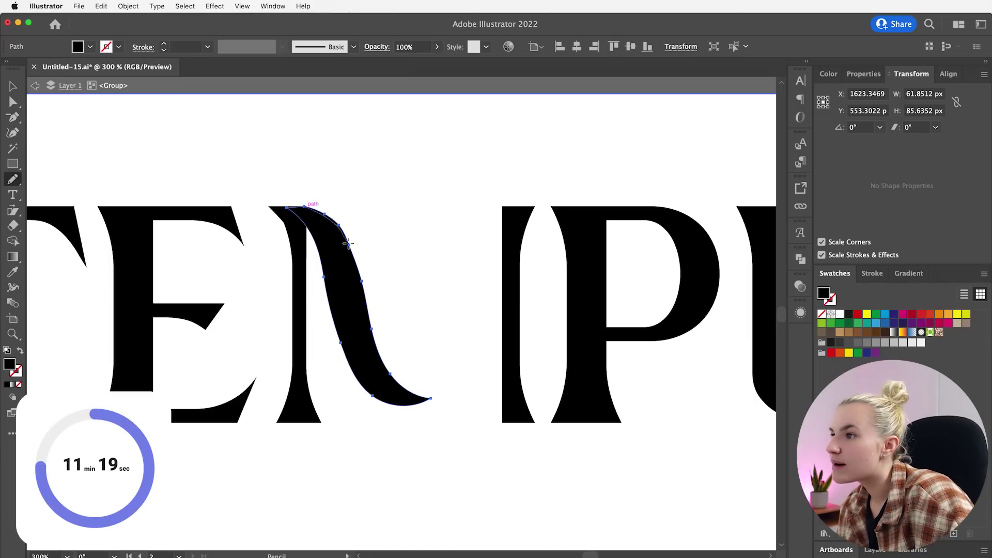
pyautogui.moveTo(348, 244); pyautogui.dragTo(350, 248)
pyautogui.keyDown('super'); pyautogui.click(380, 253); pyautogui.keyUp('super')
pyautogui.moveTo(331, 103); pyautogui.dragTo(333, 104)
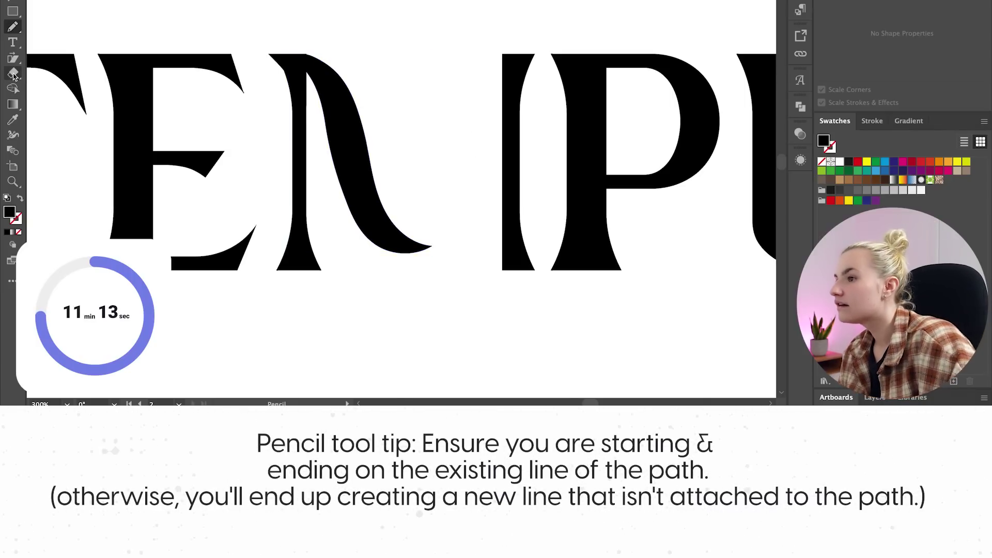
# - Erase the pointed lower tip of the curved stroke with a rectangular eraser area to leave a straight vertical end
pyautogui.click(13, 74)
pyautogui.keyDown('super'); pyautogui.click(344, 143); pyautogui.keyUp('super')
pyautogui.moveTo(464, 170); pyautogui.dragTo(406, 287)
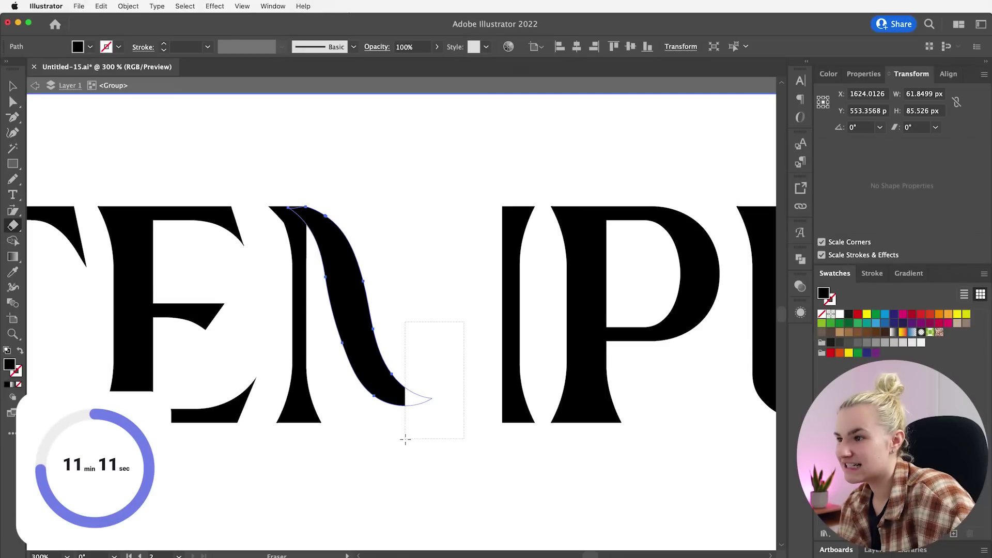
pyautogui.moveTo(405, 439); pyautogui.dragTo(405, 439)
pyautogui.press('v')
pyautogui.click(450, 227)
# - Examine the trimmed curved stroke and its cut end between the M's two stems
pyautogui.click(346, 263)
pyautogui.press('super+equal')
pyautogui.click(551, 252)
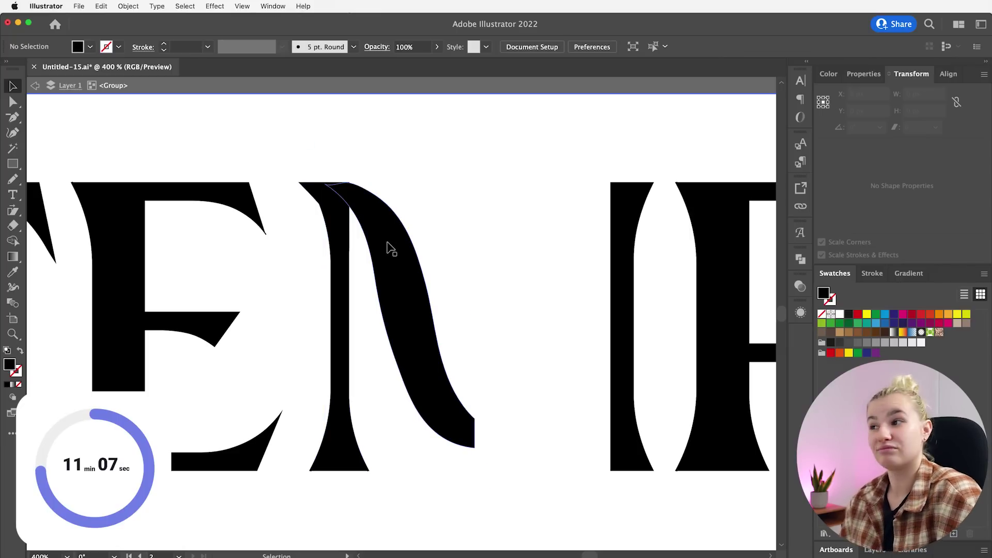
pyautogui.click(393, 244)
pyautogui.click(503, 172)
pyautogui.moveTo(499, 163); pyautogui.dragTo(472, 461)
pyautogui.click(540, 440)
pyautogui.press('super+minus')
pyautogui.press('super+minus')
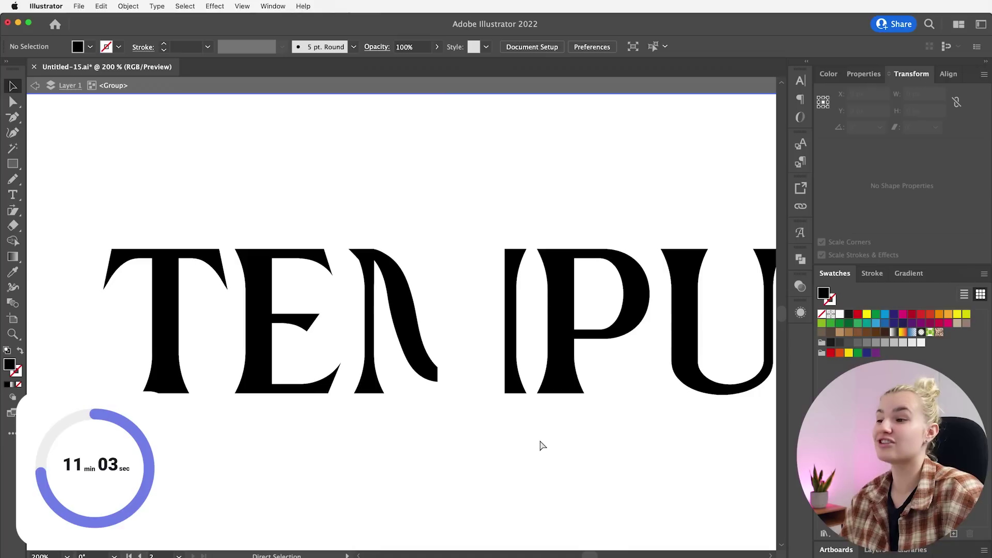
# - Reflect a copy of the curved stroke across the vertical axis and join it to the original's cut end
pyautogui.press('super+equal')
pyautogui.click(417, 371)
pyautogui.keyDown('alt'); pyautogui.moveTo(417, 370); pyautogui.dragTo(492, 355); pyautogui.keyUp('alt')
pyautogui.press('super+z')
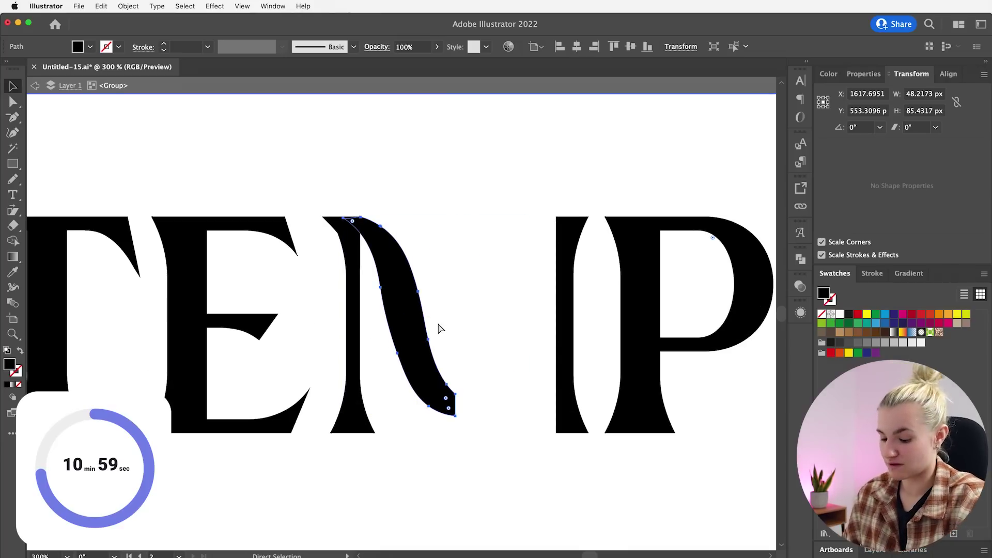
pyautogui.rightClick(395, 321)
pyautogui.moveTo(439, 520)
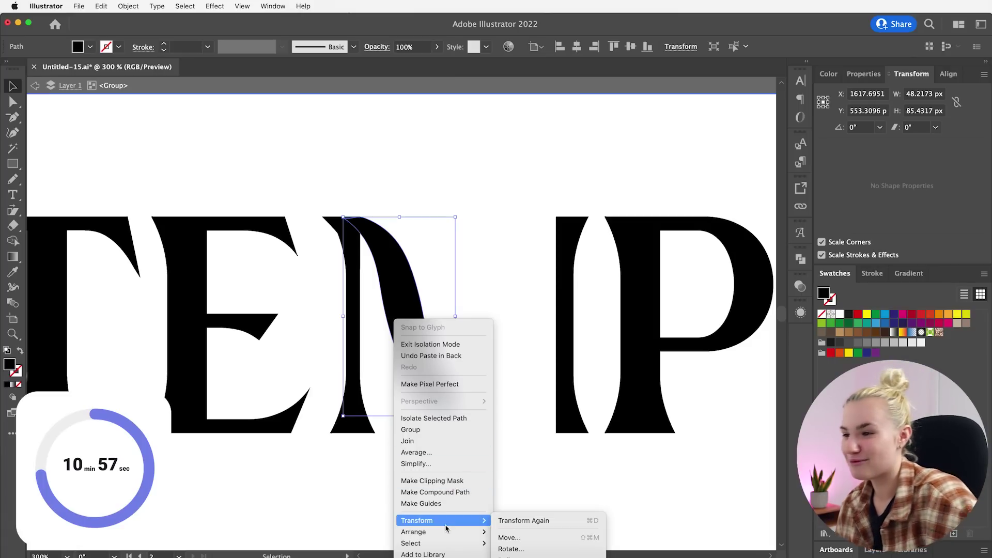
pyautogui.click(516, 556)
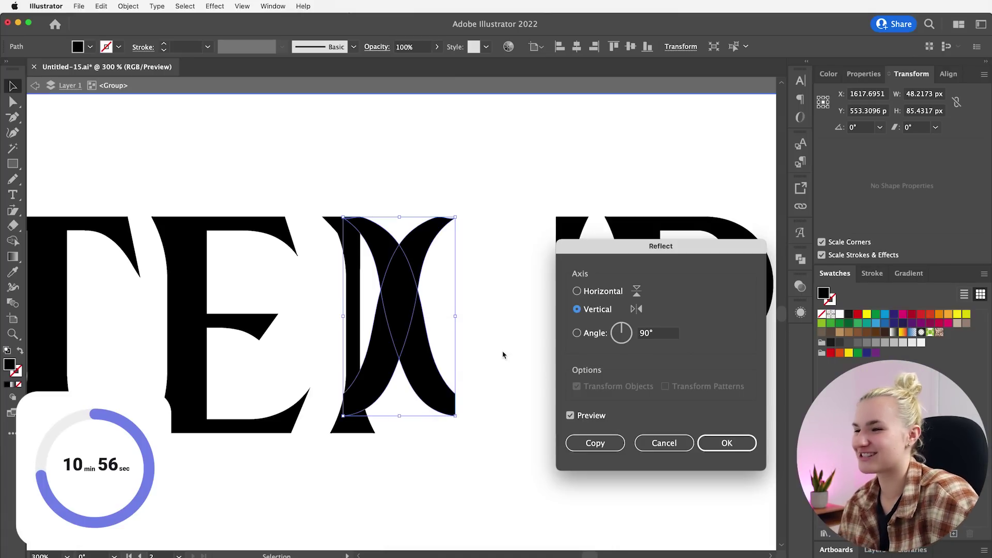
pyautogui.click(711, 449)
pyautogui.moveTo(350, 405); pyautogui.dragTo(470, 403)
# - Move the M's right stem inward so it meets the top of the mirrored curve
pyautogui.click(558, 137)
pyautogui.moveTo(567, 248); pyautogui.dragTo(557, 255)
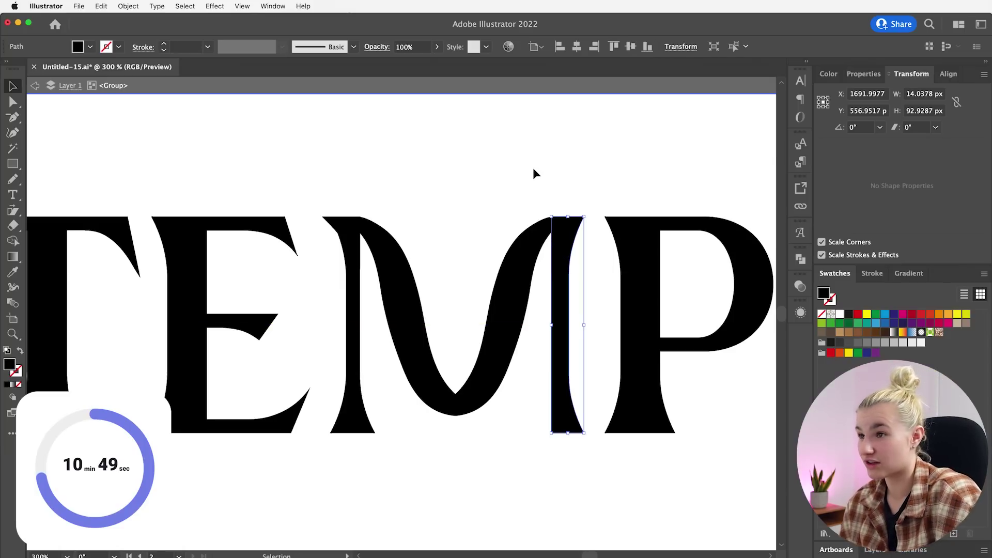
pyautogui.click(532, 167)
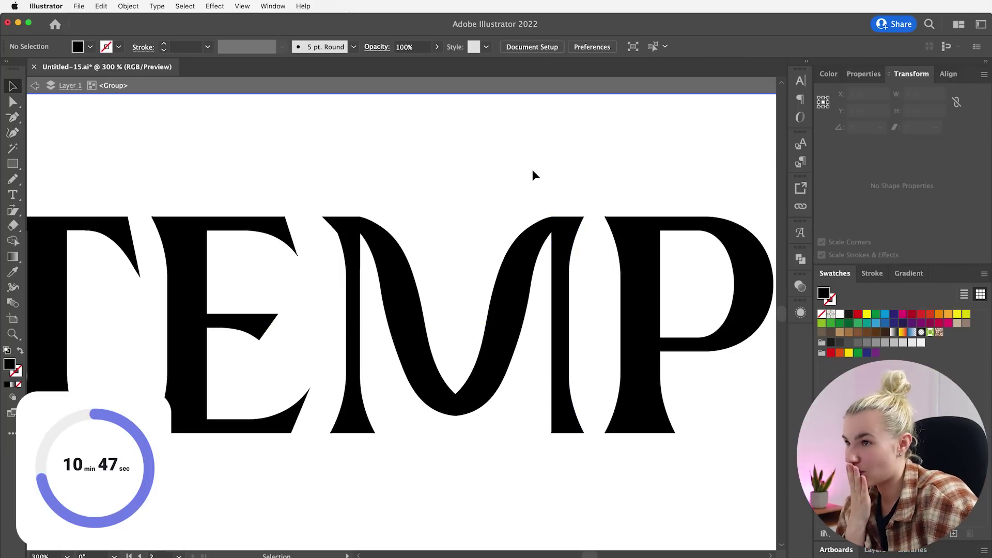
# - Replace the M's right stem with a copy of its left stem, including the full serif foot
pyautogui.click(574, 226)
pyautogui.rightClick(567, 241)
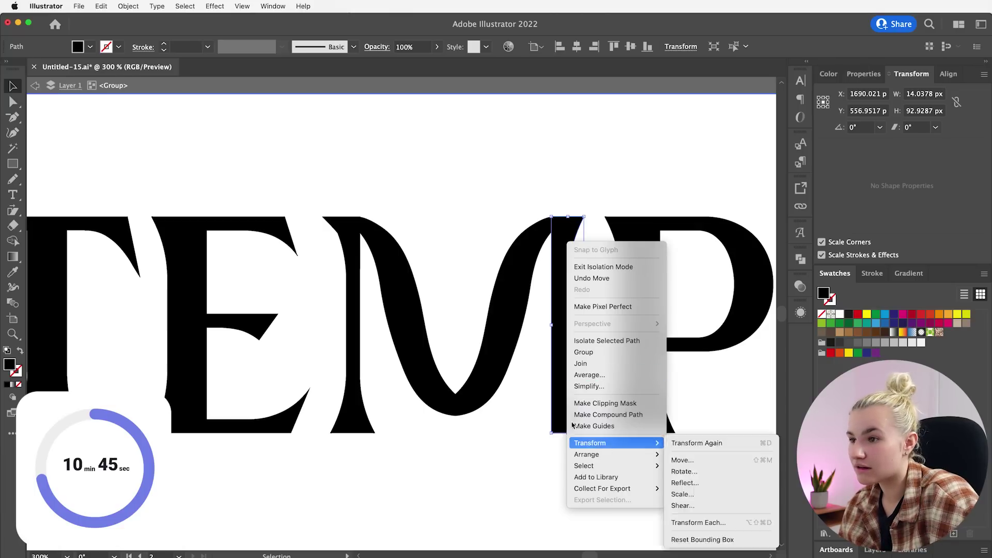
pyautogui.click(547, 420)
pyautogui.moveTo(556, 417)
pyautogui.mouseDown()
pyautogui.moveTo(357, 413)
pyautogui.moveTo(572, 399)
pyautogui.moveTo(555, 401)
pyautogui.mouseUp()
pyautogui.click(518, 287)
pyautogui.click(522, 196)
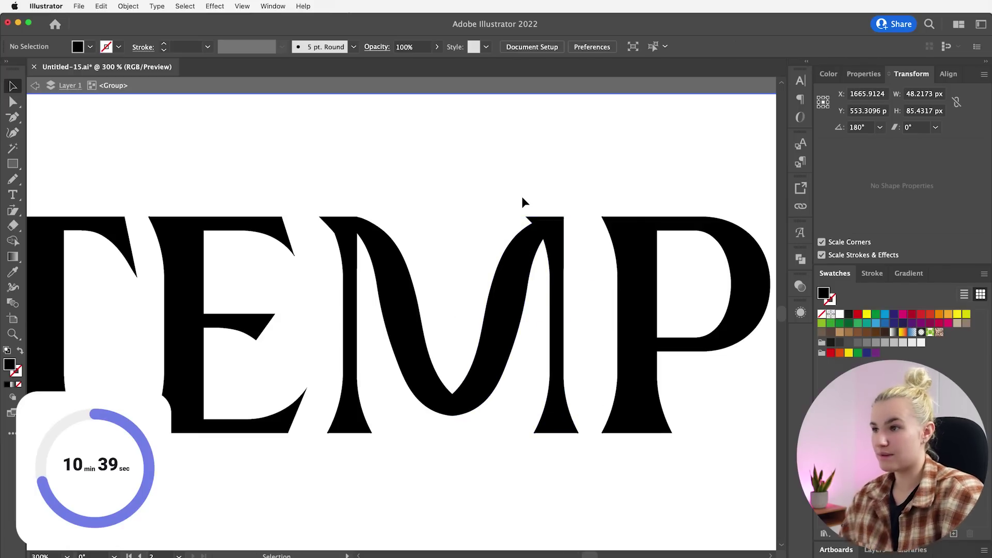
# - Delete the mirrored curved stroke from the M's right half
pyautogui.click(402, 303)
pyautogui.click(516, 343)
pyautogui.press('Delete')
# - Slim the remaining curved stroke by redrawing its outer edge and lower end with the Pencil tool
pyautogui.press('super+equal')
pyautogui.press('n')
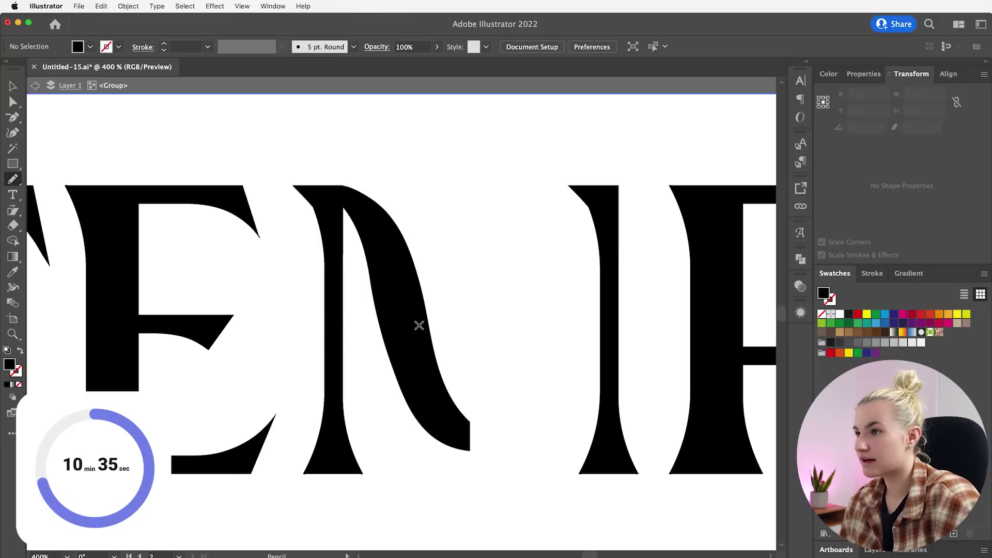
pyautogui.keyDown('super'); pyautogui.click(410, 273); pyautogui.keyUp('super')
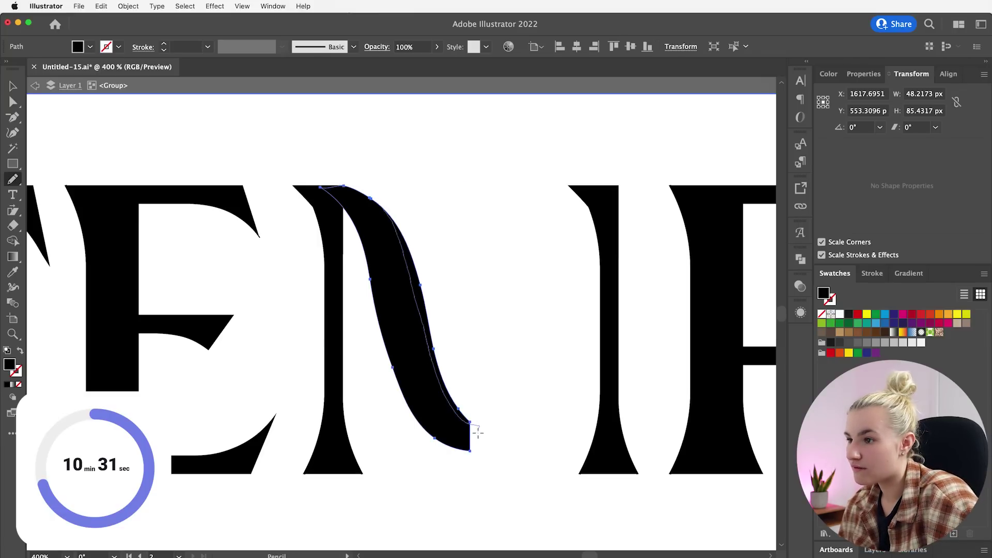
pyautogui.moveTo(470, 452); pyautogui.dragTo(470, 451)
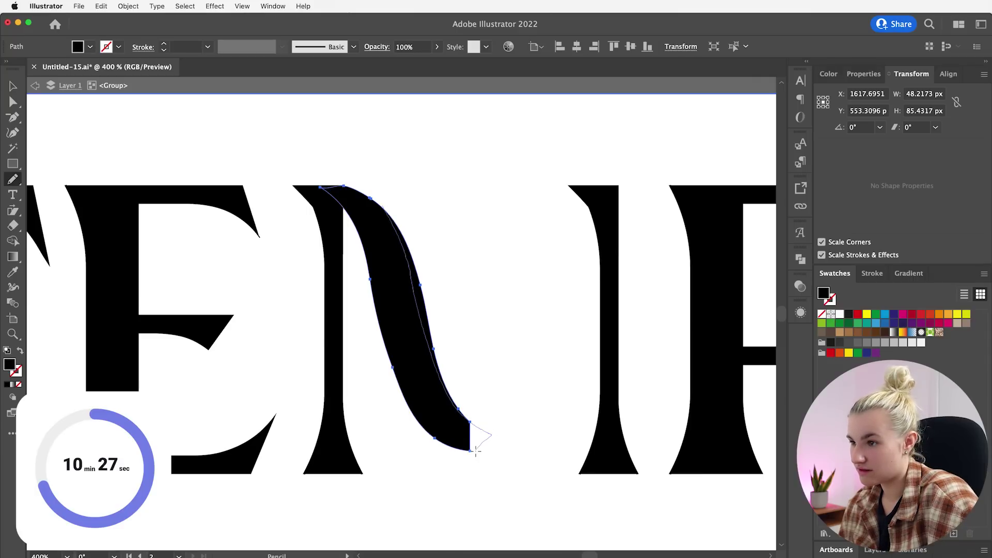
pyautogui.moveTo(476, 450); pyautogui.dragTo(468, 451)
pyautogui.keyDown('super'); pyautogui.click(508, 329); pyautogui.keyUp('super')
# - Smooth the curved stroke's outer edge with the Smooth tool and erase its protruding tip back to a vertical cut
pyautogui.keyDown('super'); pyautogui.click(397, 230); pyautogui.keyUp('super')
pyautogui.moveTo(13, 179); pyautogui.dragTo(52, 226)
pyautogui.moveTo(405, 265); pyautogui.dragTo(434, 401)
pyautogui.keyDown('super'); pyautogui.click(404, 170); pyautogui.keyUp('super')
pyautogui.keyDown('super'); pyautogui.click(367, 203); pyautogui.keyUp('super')
pyautogui.press('super+z')
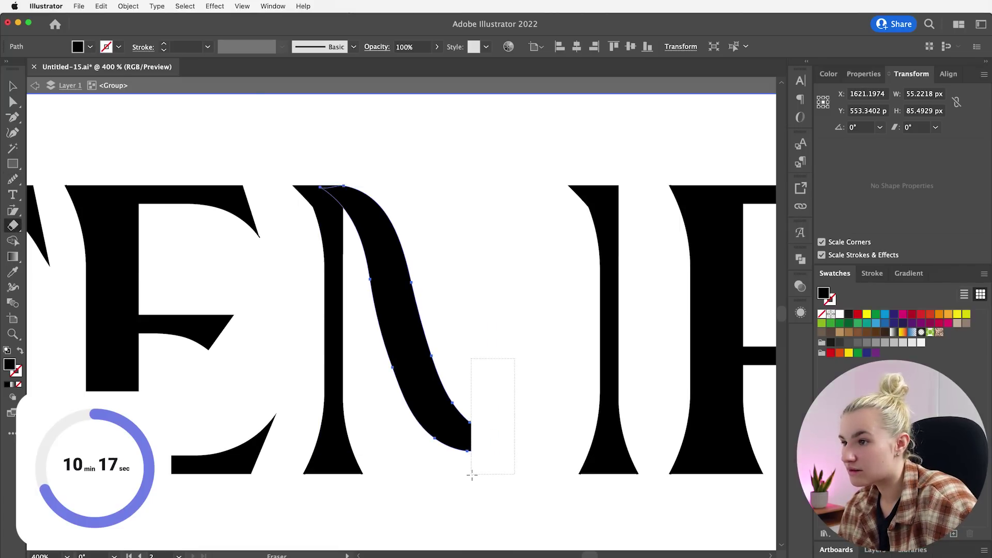
pyautogui.moveTo(469, 475); pyautogui.dragTo(469, 475)
pyautogui.keyDown('super'); pyautogui.click(518, 323); pyautogui.keyUp('super')
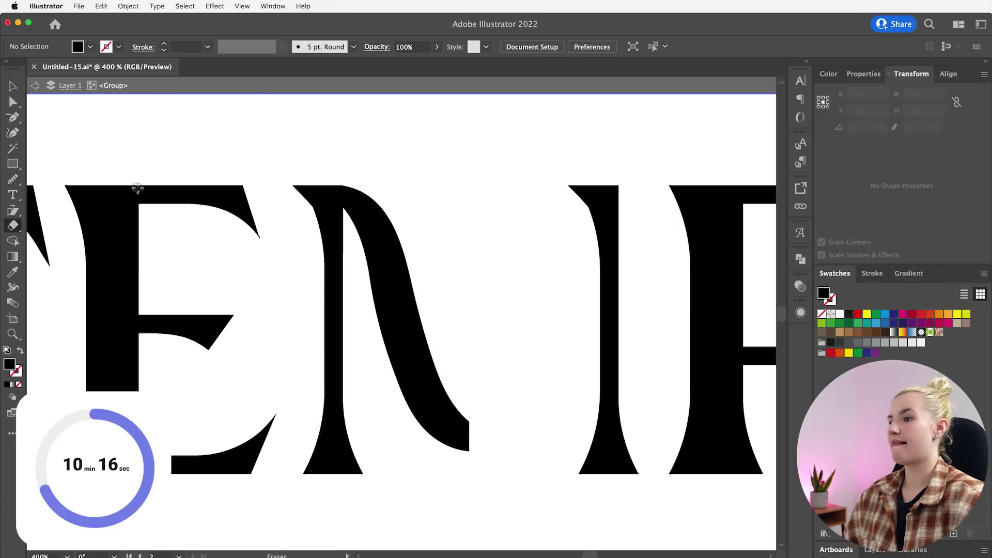
# - Delete the curved stroke, draw a new closed S-shaped one with the Pencil tool and fill it with the stem's black
pyautogui.keyDown('super'); pyautogui.click(406, 281); pyautogui.keyUp('super')
pyautogui.press('BackSpace')
pyautogui.press('n')
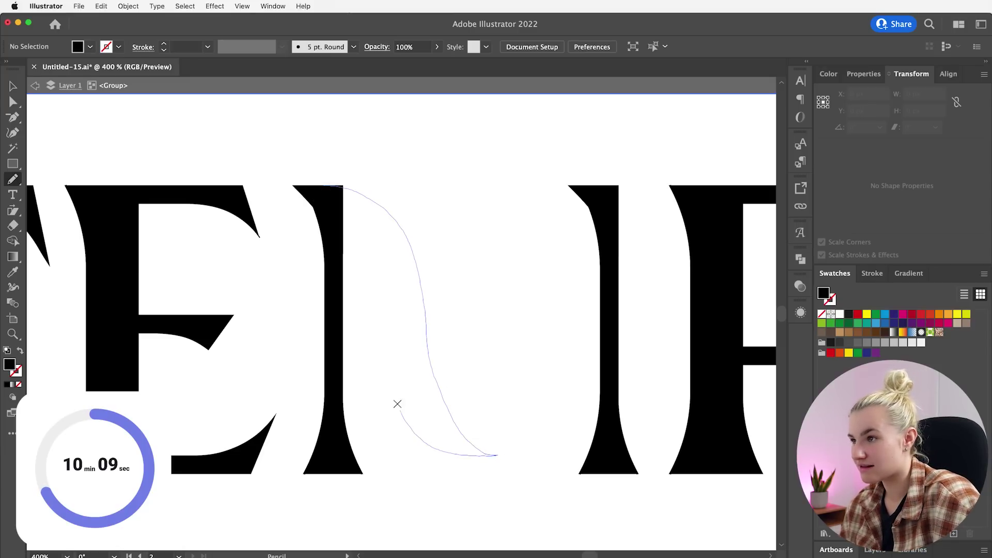
pyautogui.moveTo(328, 189); pyautogui.dragTo(328, 191)
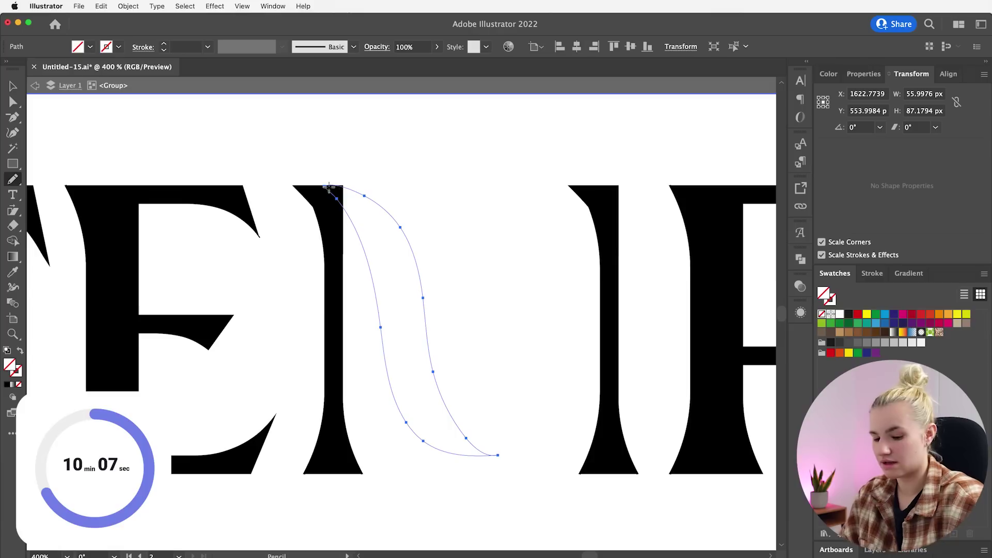
pyautogui.press('i')
pyautogui.click(323, 204)
# - Nudge the new curved stroke slightly right and erase its pointed lower tip to a straight vertical end
pyautogui.click(16, 85)
pyautogui.moveTo(402, 239); pyautogui.dragTo(404, 239)
pyautogui.hotkey('shift', 'e')
pyautogui.moveTo(537, 379); pyautogui.dragTo(471, 495)
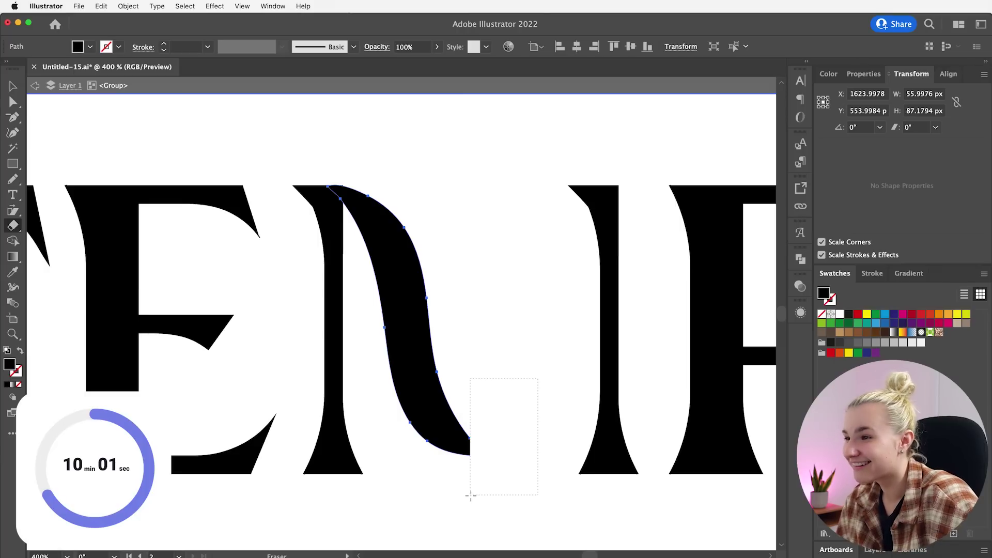
# - Refine the upper tip of the curved stroke with the Pencil tool where it joins the left stem
pyautogui.click(19, 88)
pyautogui.click(383, 146)
pyautogui.press('super+minus')
pyautogui.press('super+minus')
pyautogui.press('super+equal')
pyautogui.press('super+equal')
pyautogui.click(346, 207)
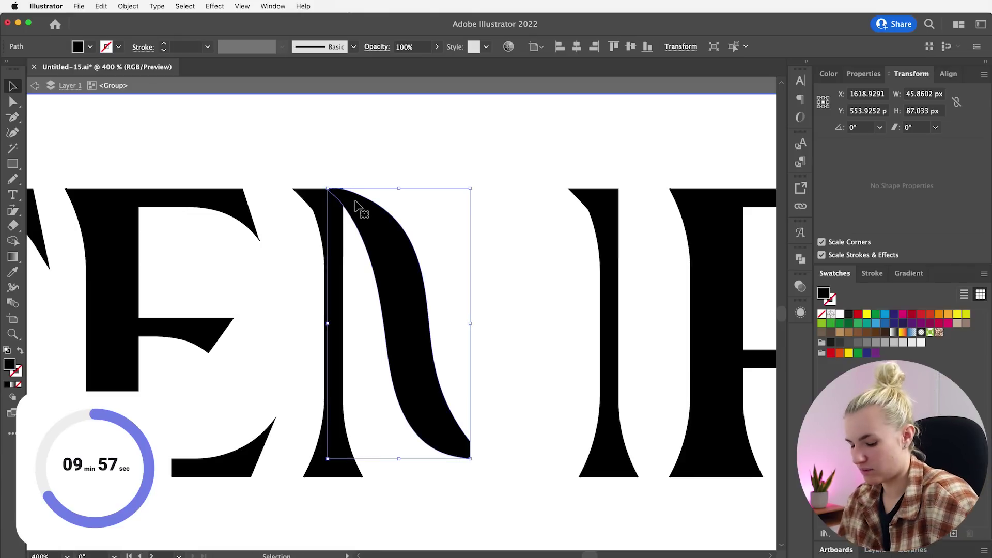
pyautogui.press('n')
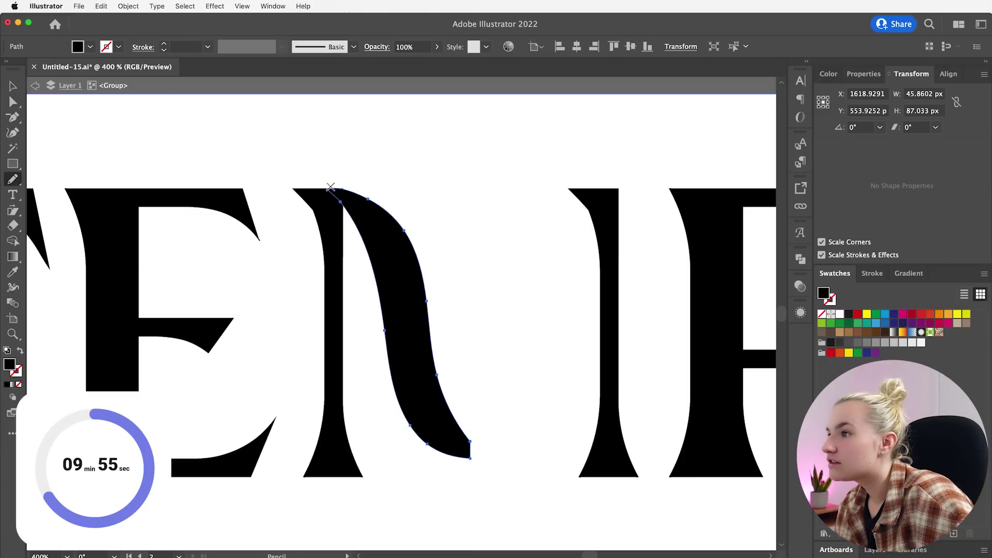
pyautogui.keyDown('super'); pyautogui.click(427, 171); pyautogui.keyUp('super')
# - Paste a copy of the curved stroke in place, reflect it across a vertical axis and move it right until both lower ends meet
pyautogui.press('v')
pyautogui.click(398, 310)
pyautogui.press('super+c')
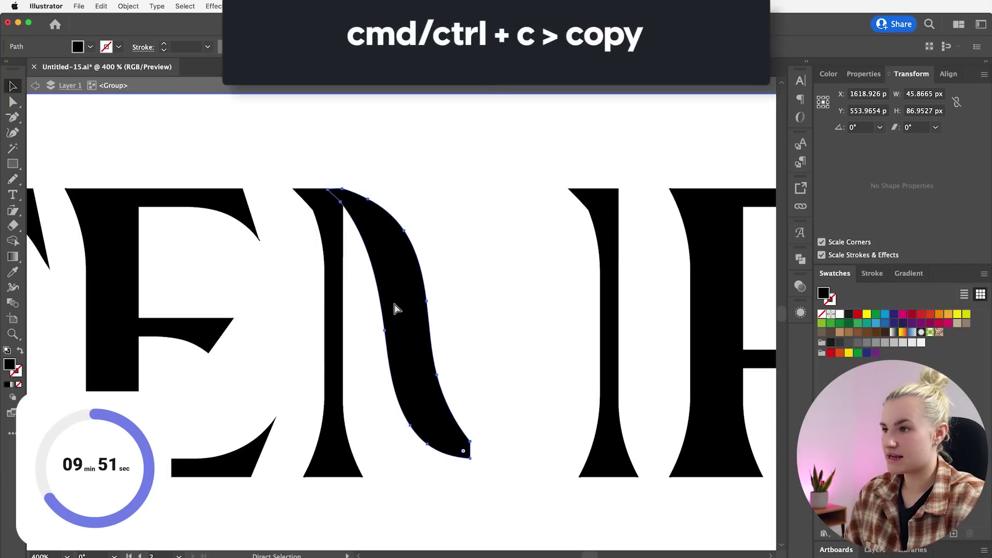
pyautogui.press('super+b')
pyautogui.rightClick(412, 341)
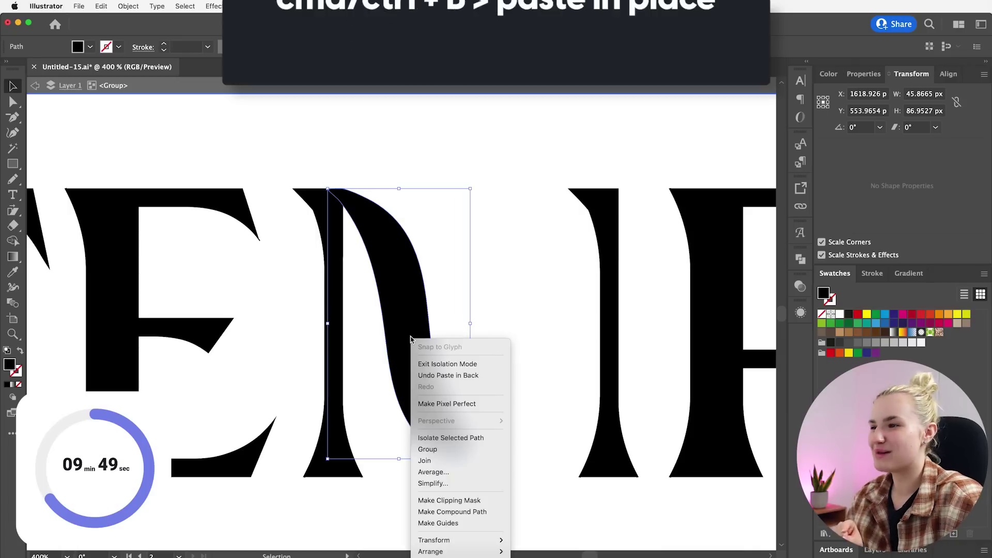
pyautogui.moveTo(455, 541)
pyautogui.click(532, 557)
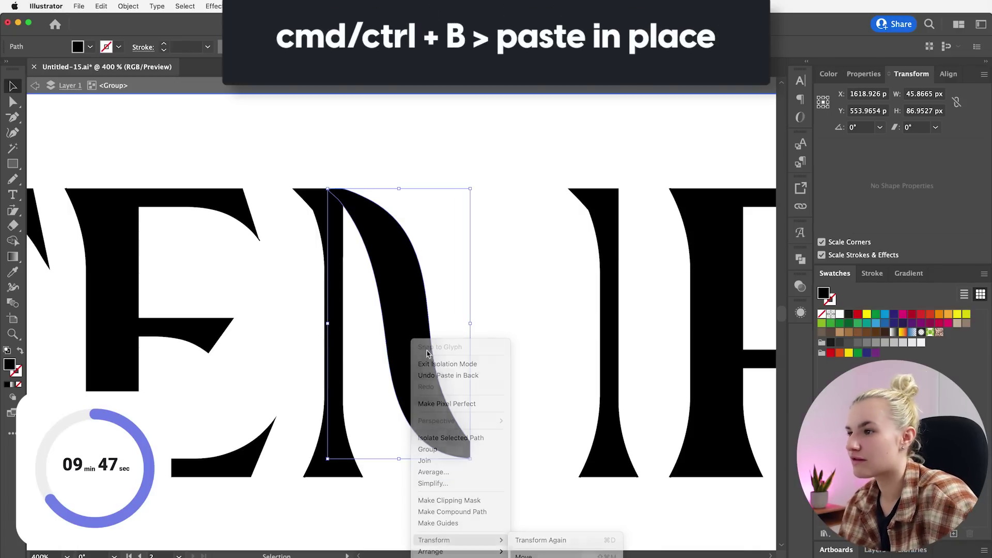
pyautogui.click(726, 443)
pyautogui.moveTo(362, 436); pyautogui.dragTo(512, 438)
# - Narrow the two curved strokes together and move the M's right stem left to meet them
pyautogui.keyDown('shift'); pyautogui.click(416, 331); pyautogui.keyUp('shift')
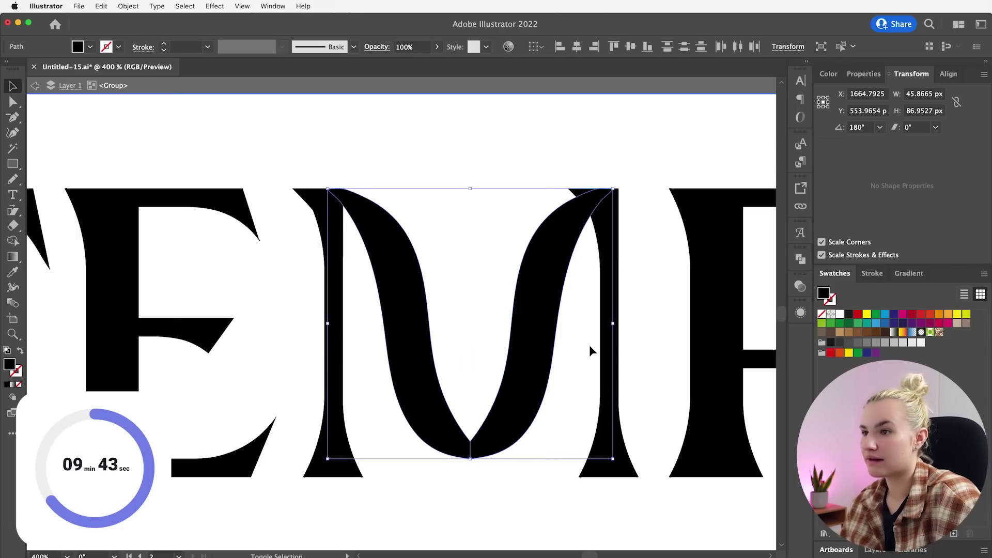
pyautogui.moveTo(613, 323); pyautogui.dragTo(600, 324)
pyautogui.moveTo(618, 321); pyautogui.dragTo(603, 320)
# - Examine the mirrored M within the whole wordmark, checking the join between its two curved strokes
pyautogui.click(474, 147)
pyautogui.press('super+minus')
pyautogui.press('super+minus')
pyautogui.press('super+minus')
pyautogui.press('super+minus')
pyautogui.press('super+minus')
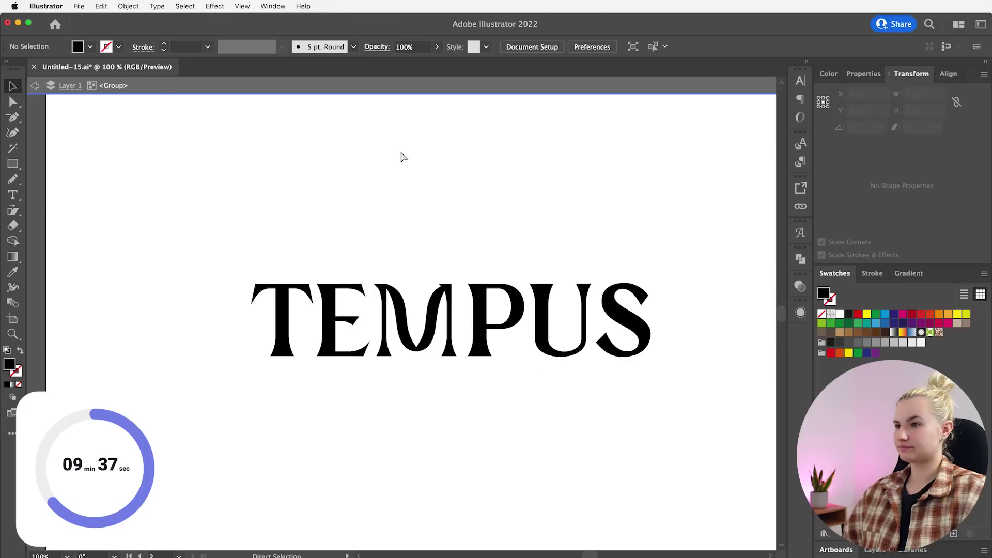
pyautogui.press('super+equal')
pyautogui.press('super+equal')
pyautogui.hotkey('ctrl', '+')
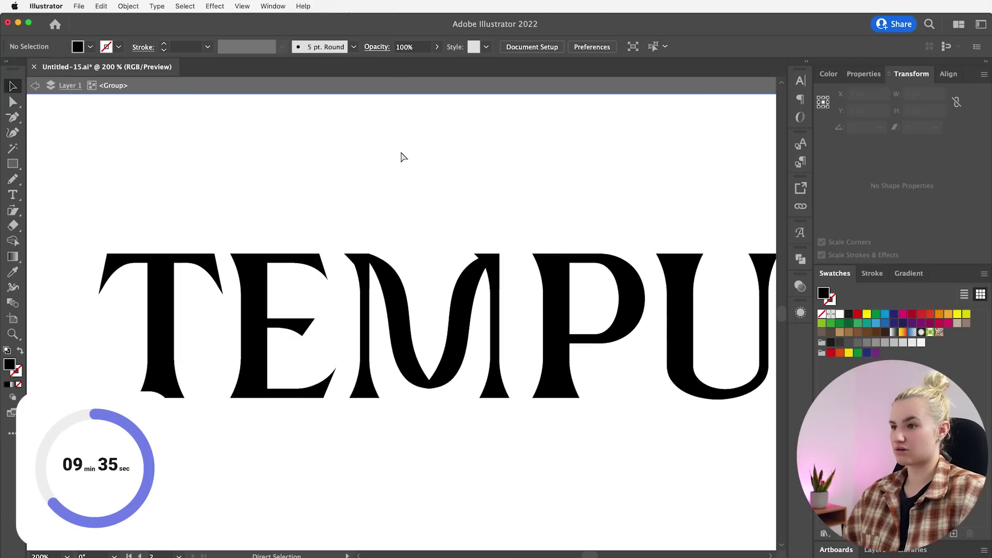
pyautogui.hotkey('ctrl', '+')
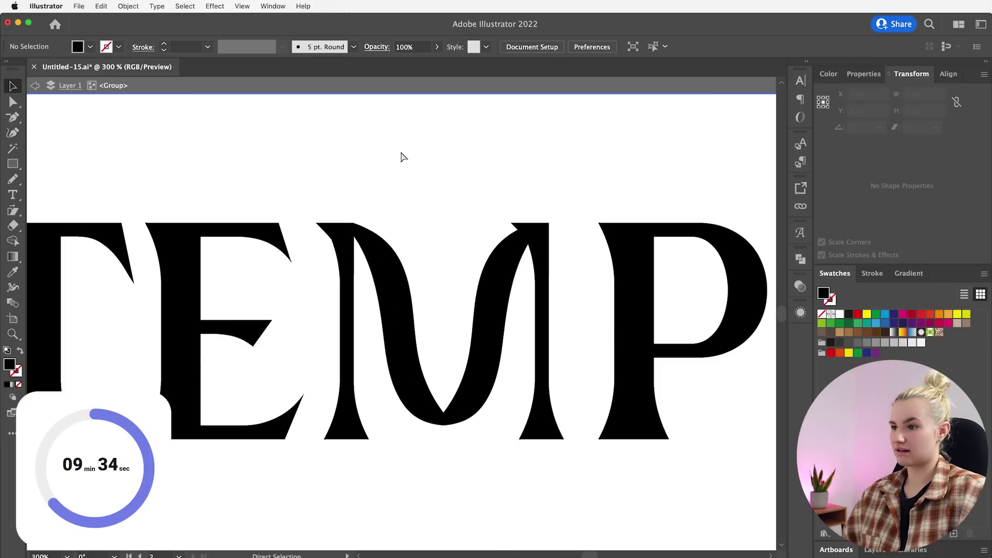
pyautogui.click(445, 415)
pyautogui.click(454, 345)
pyautogui.click(466, 405)
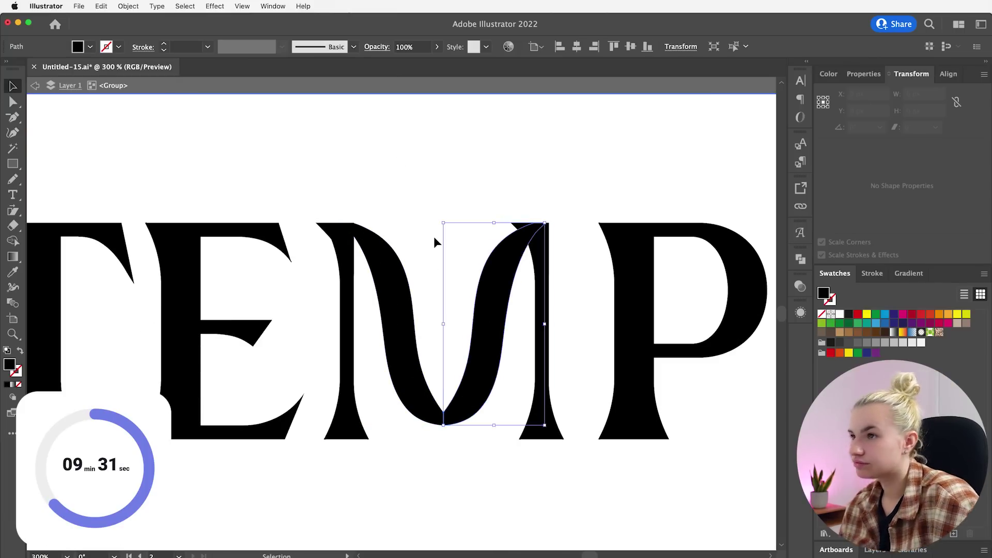
pyautogui.click(434, 237)
# - Separate the small pointed overhang at the right stem's upper corner with the Shape Builder tool and delete it
pyautogui.hscroll(2, 434, 238)
pyautogui.moveTo(272, 166); pyautogui.dragTo(497, 446)
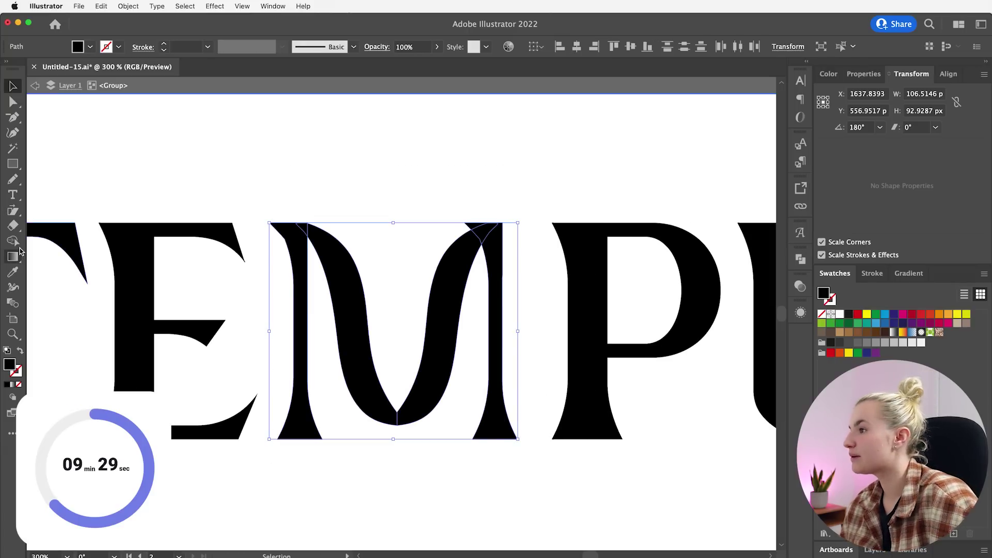
pyautogui.click(13, 241)
pyautogui.hotkey('ctrl', '+')
pyautogui.hotkey('ctrl', '+')
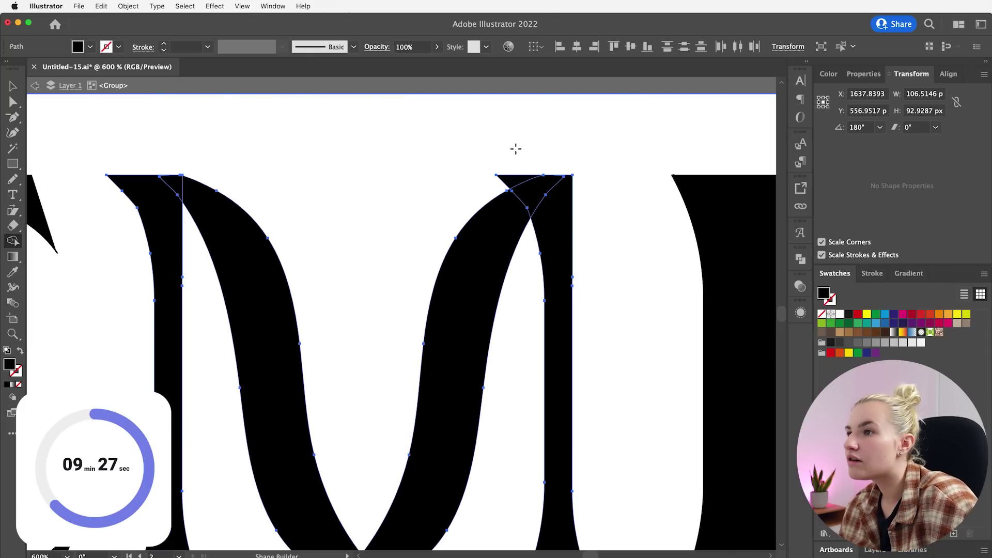
pyautogui.press('v')
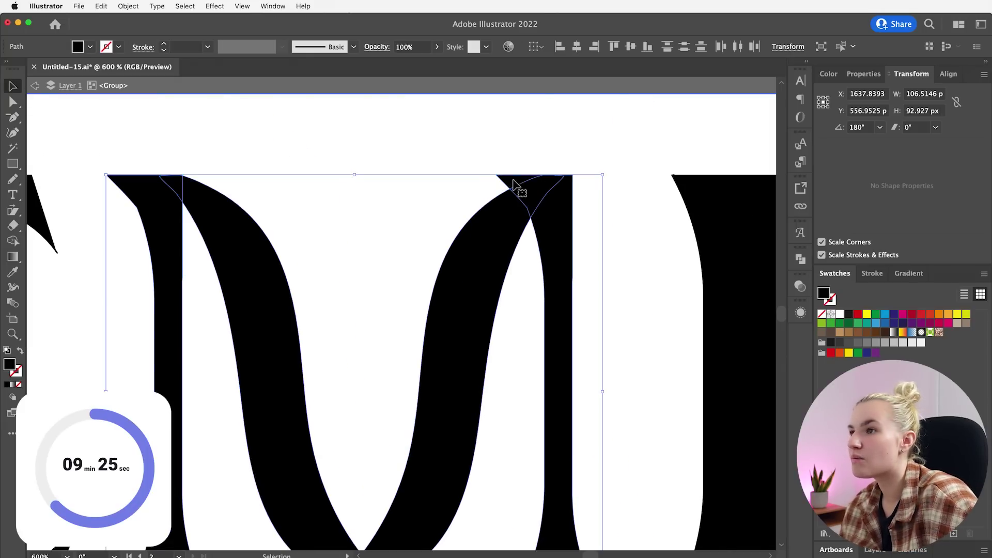
pyautogui.click(509, 181)
pyautogui.moveTo(415, 155); pyautogui.dragTo(579, 227)
pyautogui.click(14, 241)
pyautogui.click(509, 181)
pyautogui.press('v')
pyautogui.click(394, 150)
pyautogui.click(509, 181)
pyautogui.press('BackSpace')
# - Tighten the wordmark's letter spacing by moving the P, U and S left towards the M
pyautogui.press('super+1')
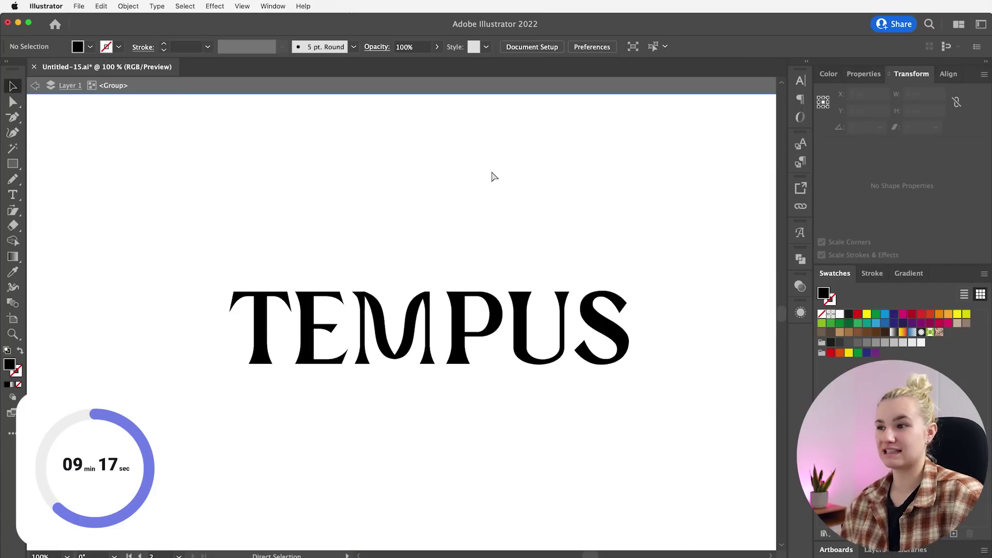
pyautogui.press('super+equal')
pyautogui.hscroll(2, 491, 175)
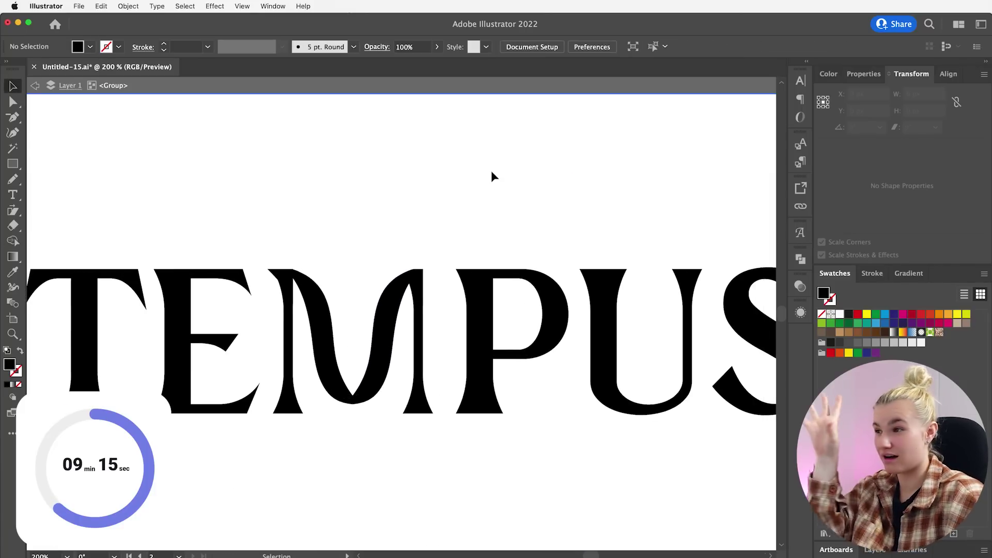
pyautogui.hscroll(2, 364, 239)
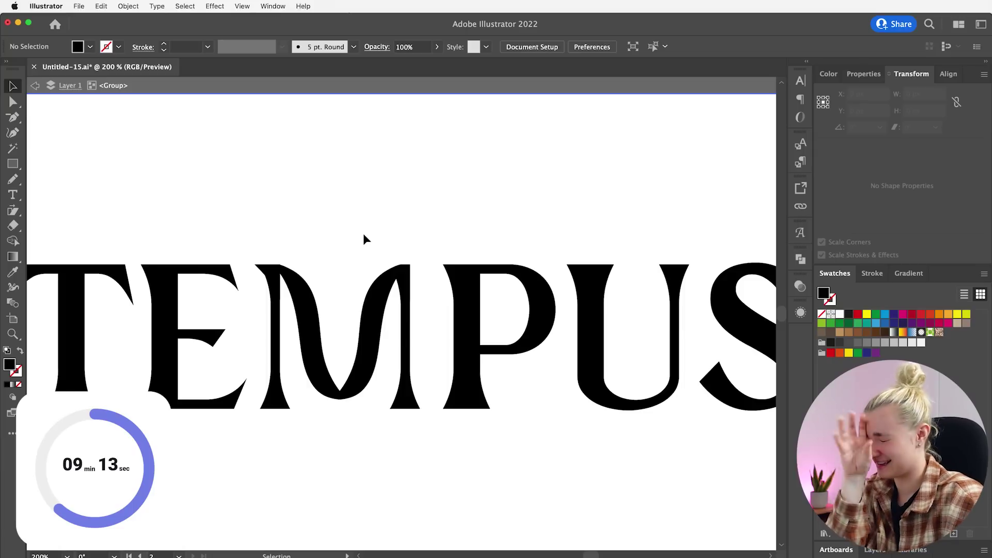
pyautogui.hscroll(-3, 364, 239)
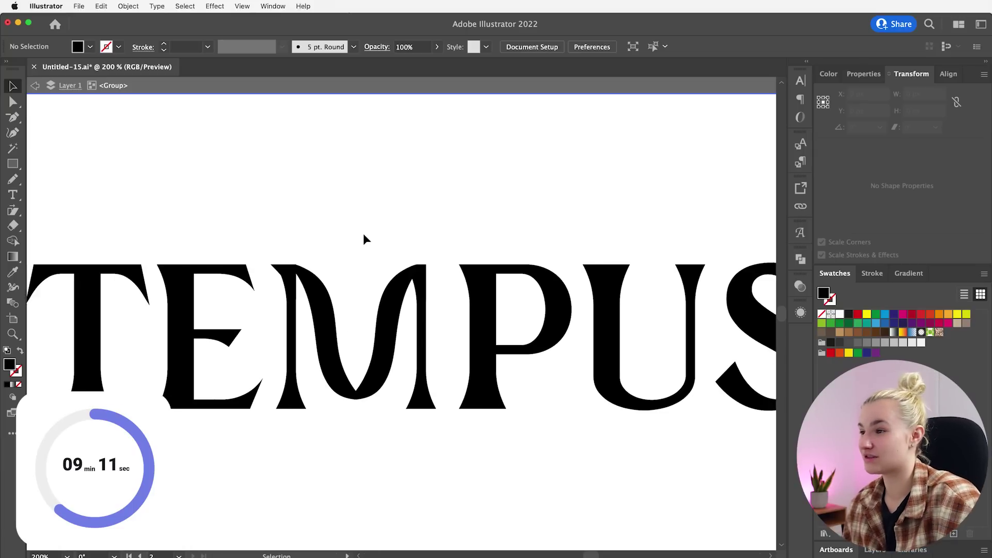
pyautogui.click(434, 411)
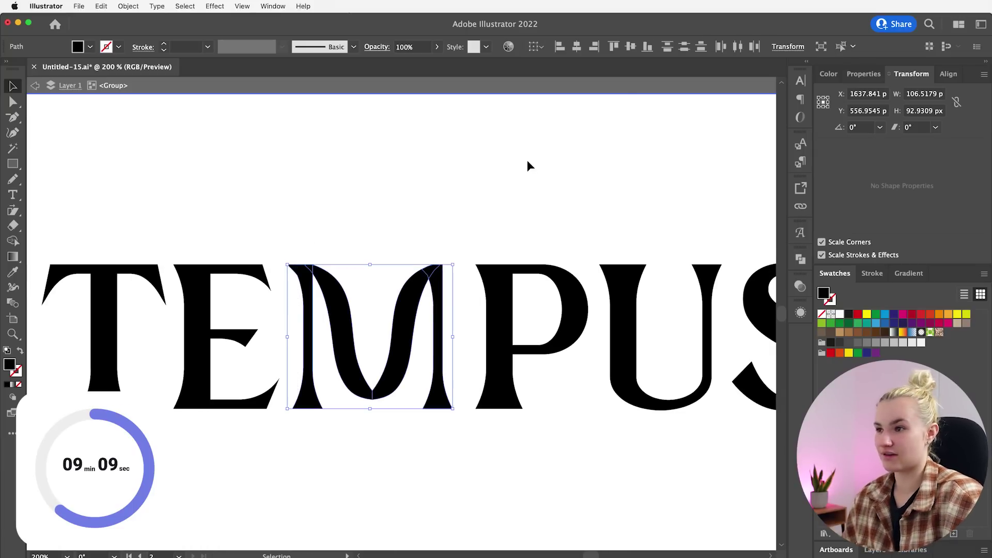
pyautogui.hscroll(10, 527, 162)
pyautogui.click(446, 408)
pyautogui.hotkey('shift', 'Left')
pyautogui.press('Right')
pyautogui.press('Right')
pyautogui.press('Right')
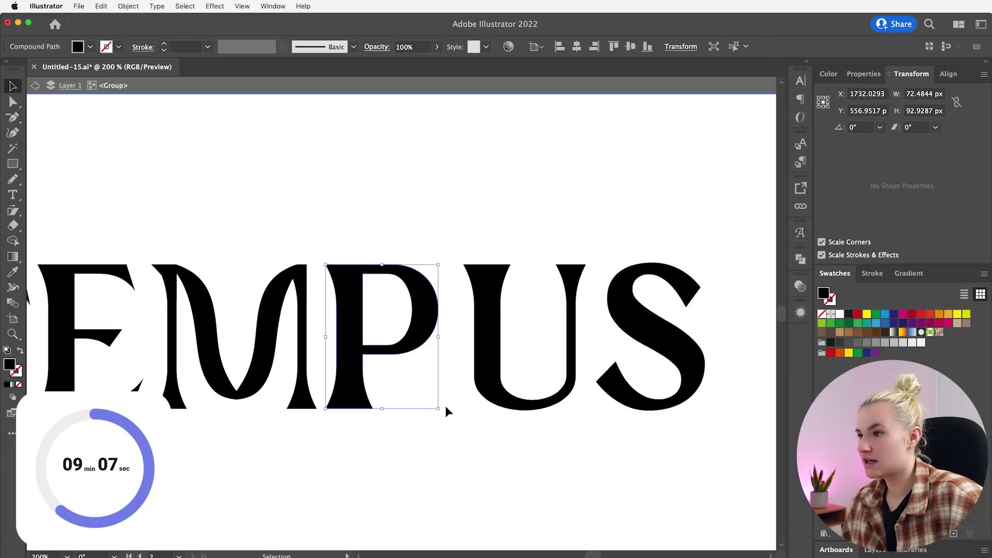
pyautogui.moveTo(484, 281); pyautogui.dragTo(466, 279)
pyautogui.moveTo(617, 327); pyautogui.dragTo(590, 328)
pyautogui.click(561, 205)
# - Slant the whole M to the right with the Shear tool and move it left so its foot overlaps the E
pyautogui.press('super+minus')
pyautogui.press('space')
pyautogui.hscroll(-5, 578, 202)
pyautogui.scroll(-1, 599, 191)
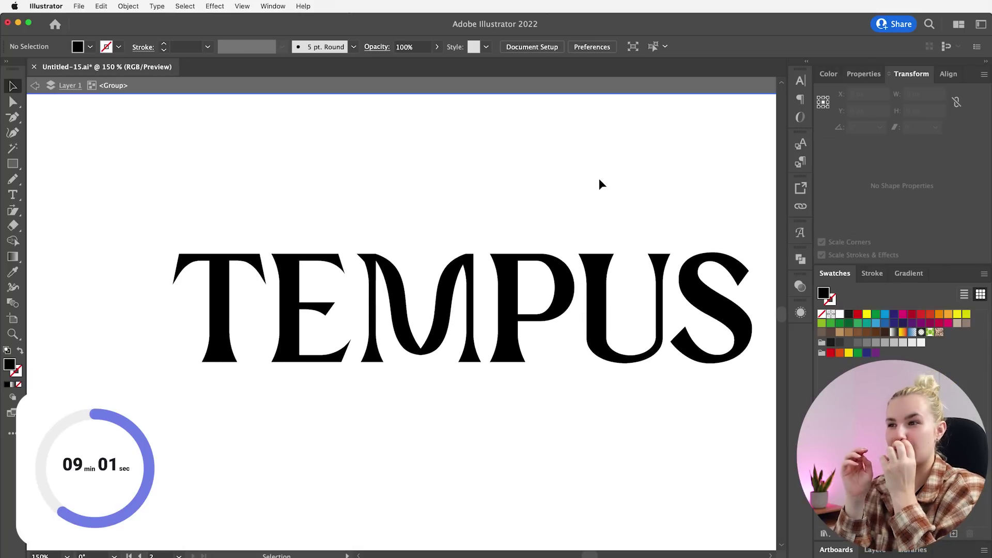
pyautogui.press('super+plus')
pyautogui.press('super+plus')
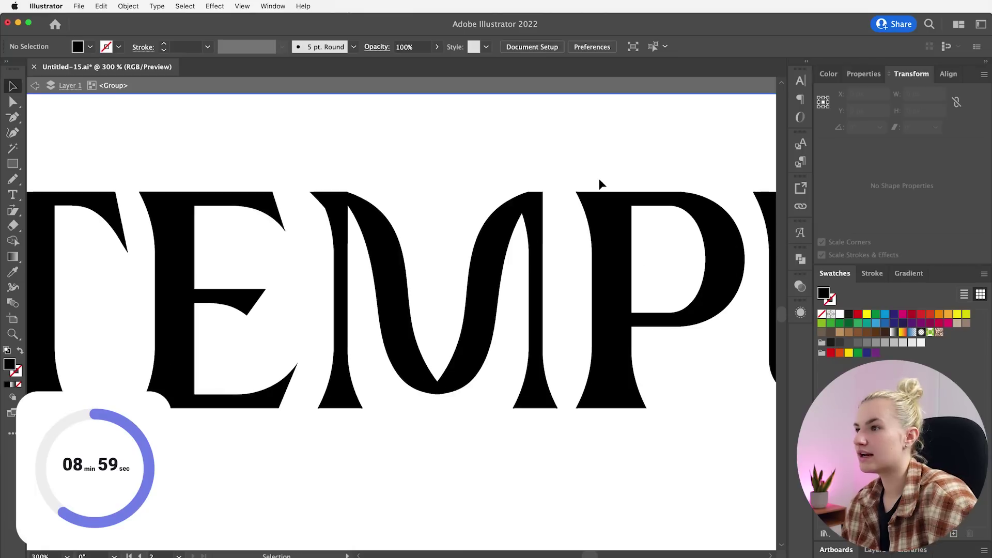
pyautogui.moveTo(314, 166); pyautogui.dragTo(538, 455)
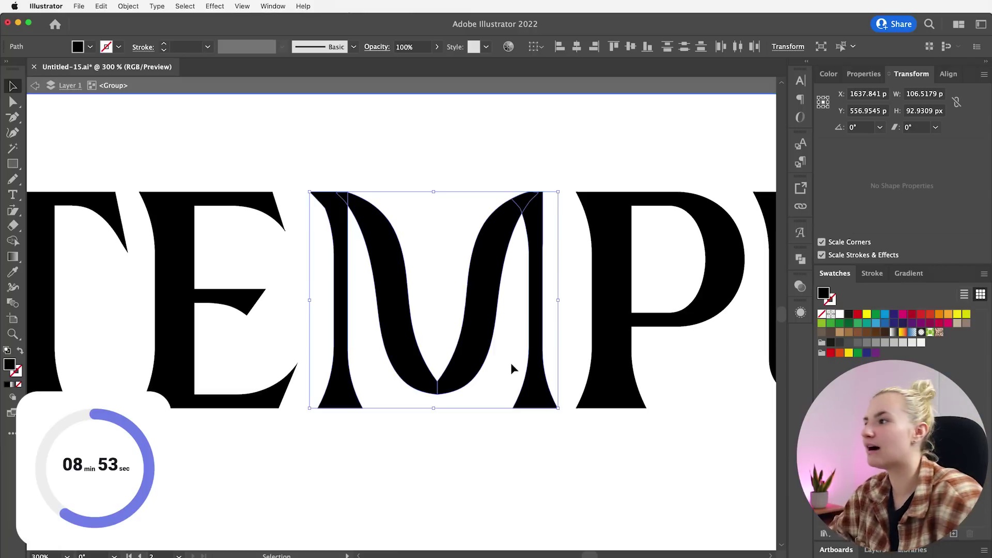
pyautogui.click(13, 211)
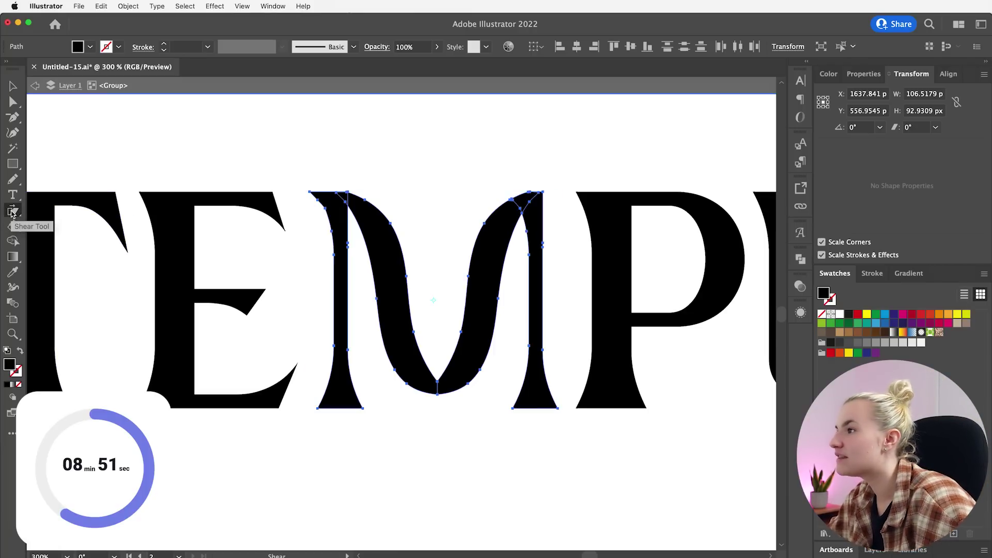
pyautogui.moveTo(395, 307); pyautogui.dragTo(378, 330)
pyautogui.click(12, 87)
pyautogui.moveTo(404, 249); pyautogui.dragTo(375, 248)
# - Shorten the E's lower arm by moving its end anchor points left so it merges into the M's slanted leg
pyautogui.press('super+equal')
pyautogui.press('super+equal')
pyautogui.hscroll(-3, 377, 249)
pyautogui.hscroll(-5, 402, 249)
pyautogui.scroll(-2, 402, 249)
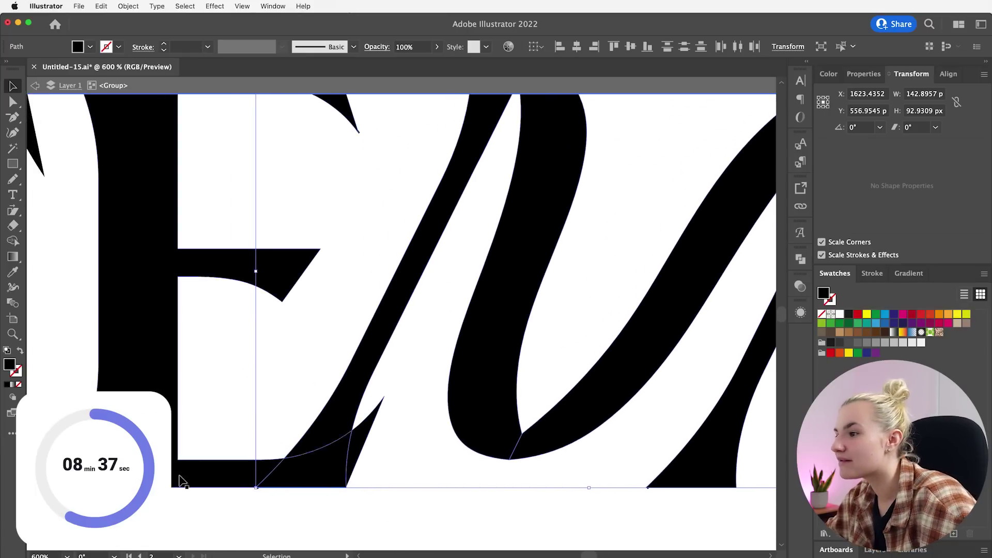
pyautogui.click(205, 454)
pyautogui.click(217, 470)
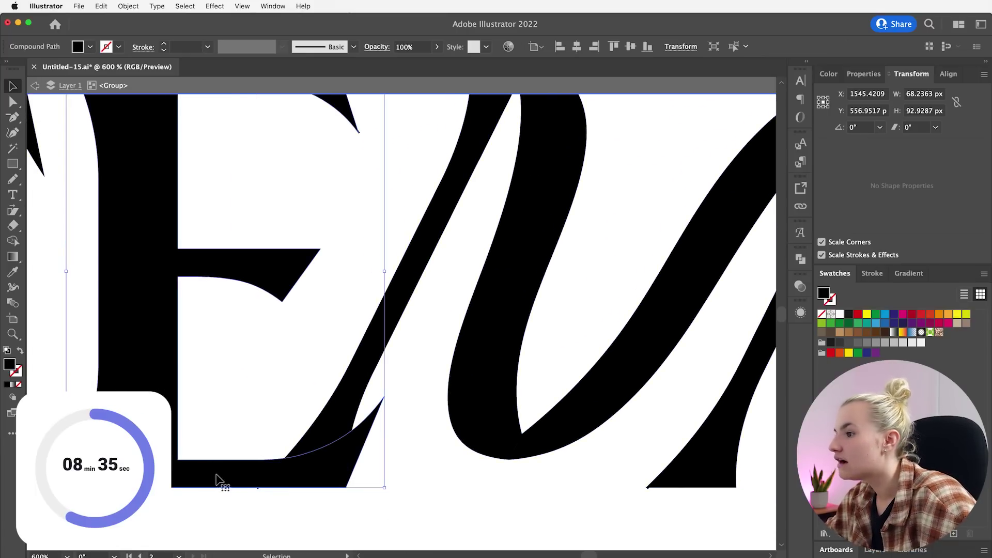
pyautogui.doubleClick(217, 481)
pyautogui.press('a')
pyautogui.moveTo(421, 357); pyautogui.dragTo(290, 519)
pyautogui.moveTo(346, 488); pyautogui.dragTo(303, 485)
pyautogui.click(470, 455)
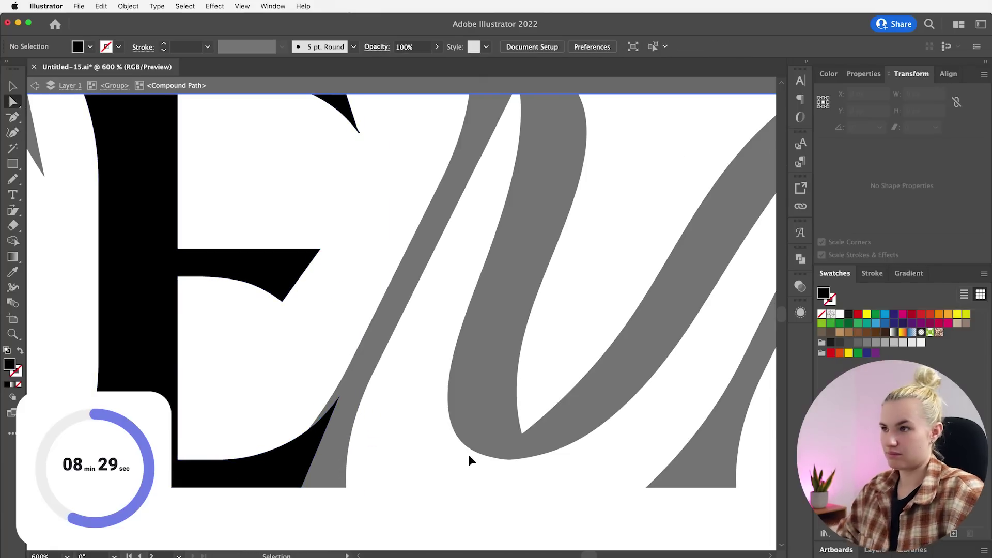
pyautogui.press('super+minus')
pyautogui.press('super+minus')
pyautogui.press('super+minus')
pyautogui.click(14, 86)
pyautogui.press('Escape')
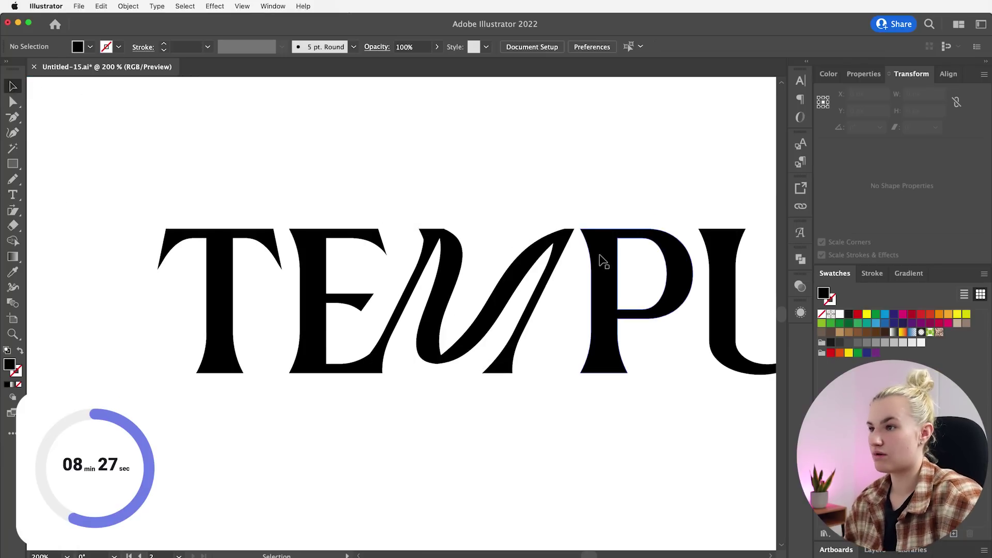
# - Move the P, U and S left together until the P's top serif joins the M's upper right end
pyautogui.hscroll(3, 600, 258)
pyautogui.click(464, 230)
pyautogui.press('super+plus')
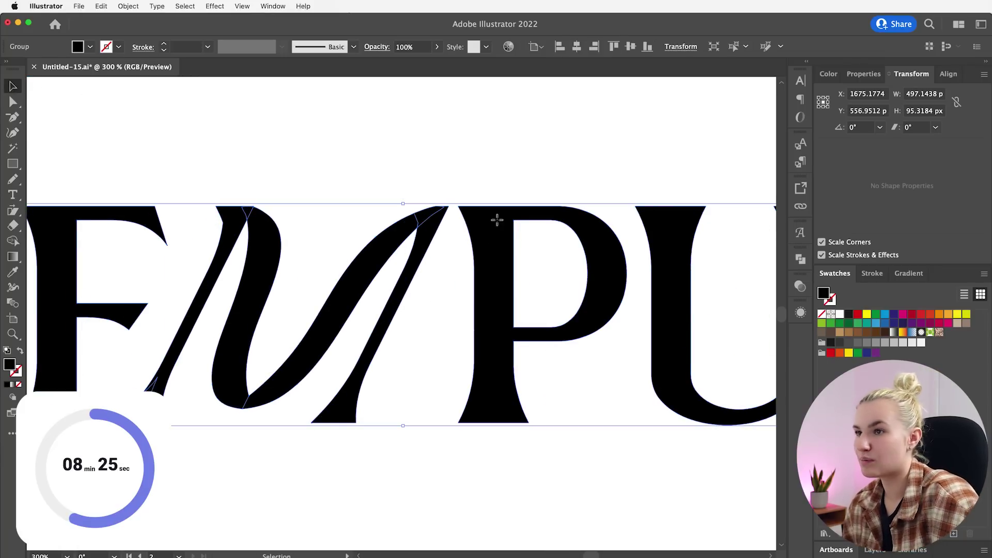
pyautogui.doubleClick(496, 214)
pyautogui.hscroll(5, 496, 213)
pyautogui.click(332, 221)
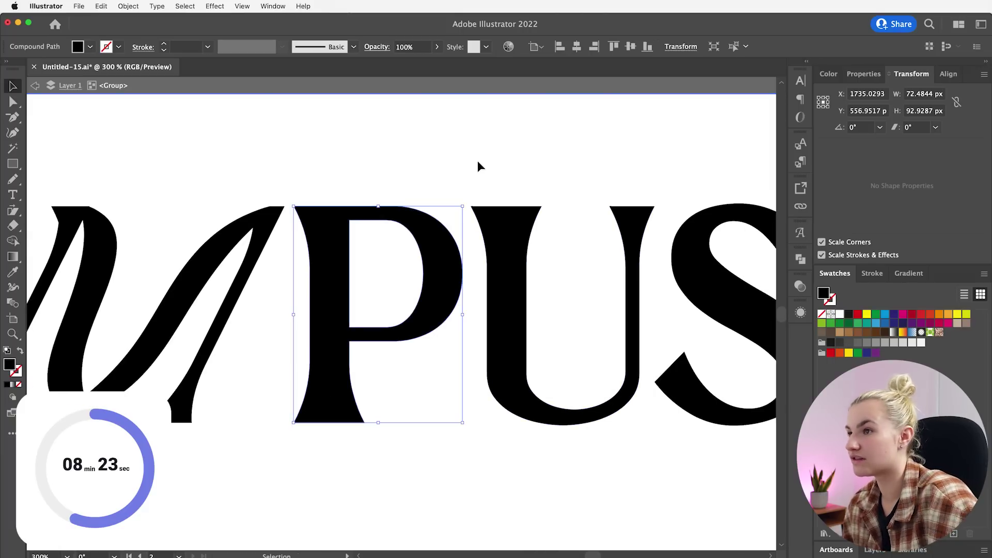
pyautogui.hscroll(4, 365, 176)
pyautogui.moveTo(224, 170); pyautogui.dragTo(626, 336)
pyautogui.hscroll(-4, 626, 335)
pyautogui.click(347, 138)
pyautogui.hscroll(-4, 349, 138)
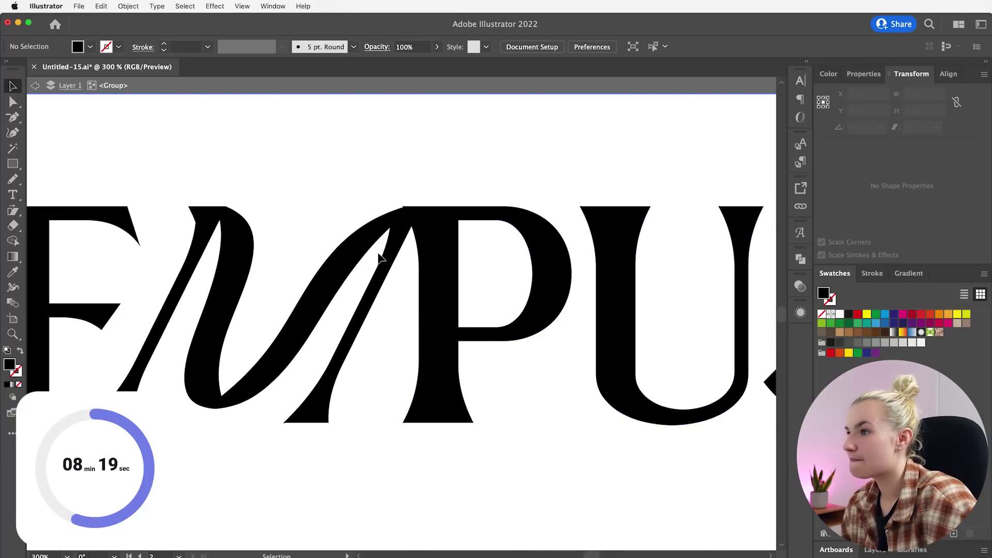
# - Place a copy of the slanted M above the wordmark
pyautogui.click(380, 262)
pyautogui.press('super+minus')
pyautogui.press('super+minus')
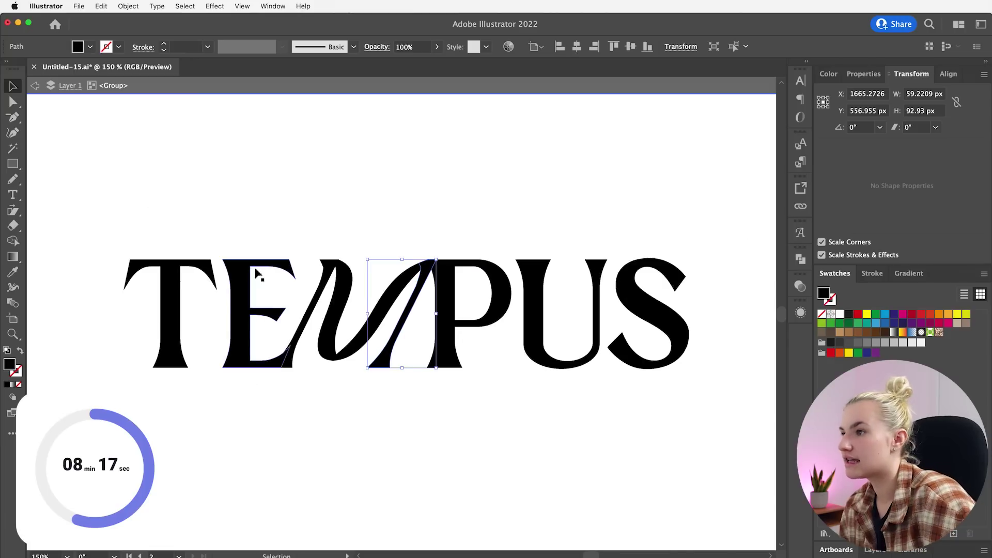
pyautogui.moveTo(389, 333)
pyautogui.mouseDown()
pyautogui.moveTo(391, 357)
pyautogui.moveTo(397, 174)
pyautogui.mouseUp()
# - Erase the upper half of the M's thin right leg with the Eraser tool, leaving only its slanted lower part
pyautogui.click(401, 328)
pyautogui.press('super+plus')
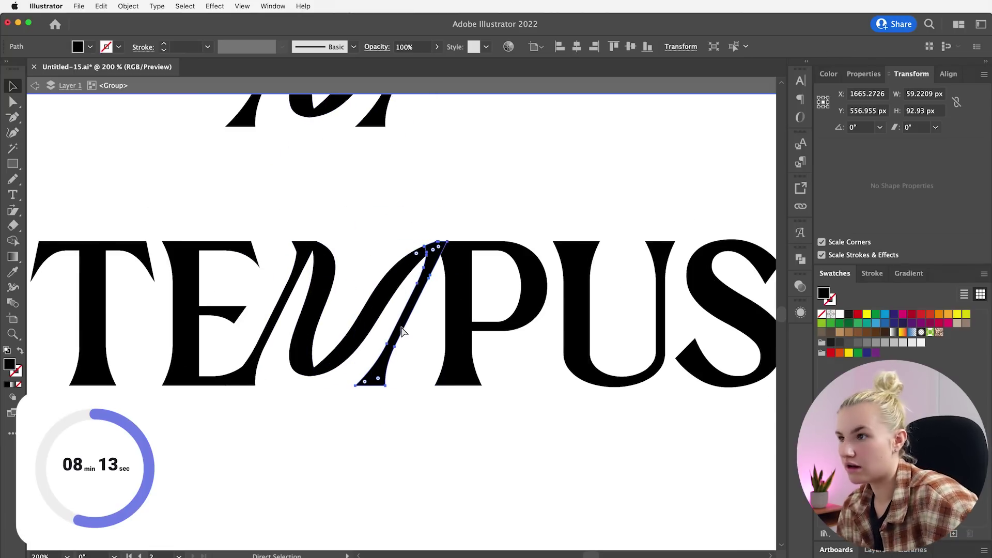
pyautogui.press('super+plus')
pyautogui.press('super+plus')
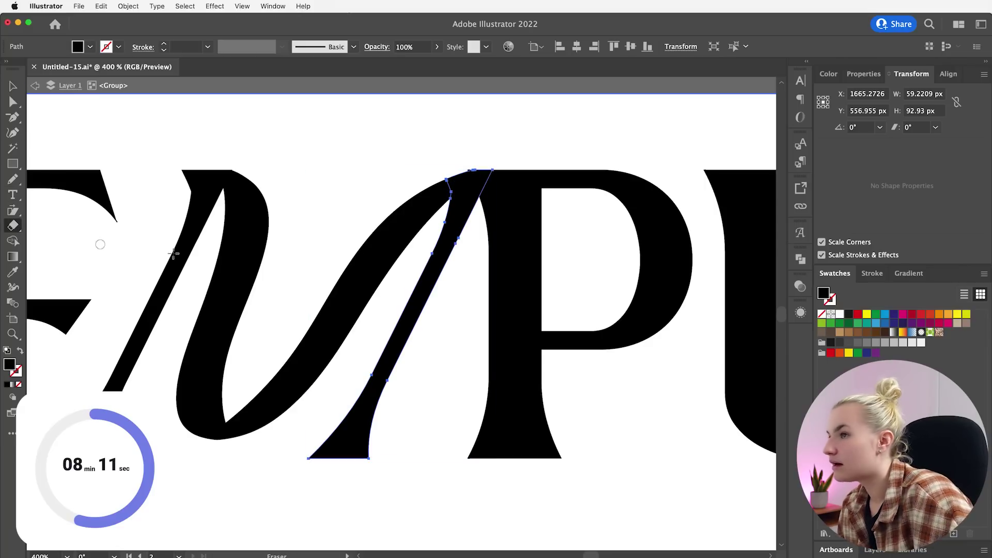
pyautogui.moveTo(396, 142); pyautogui.dragTo(575, 322)
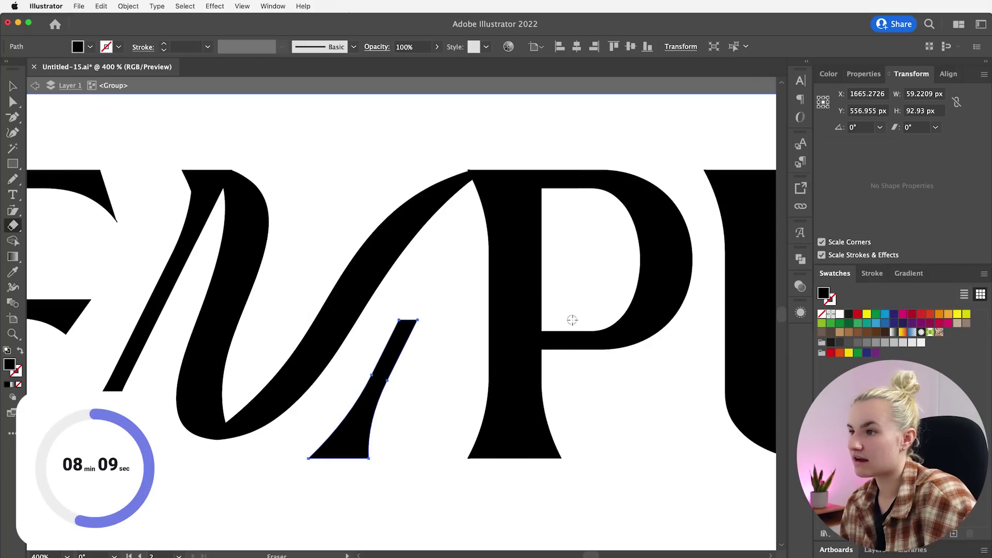
pyautogui.press('super+minus')
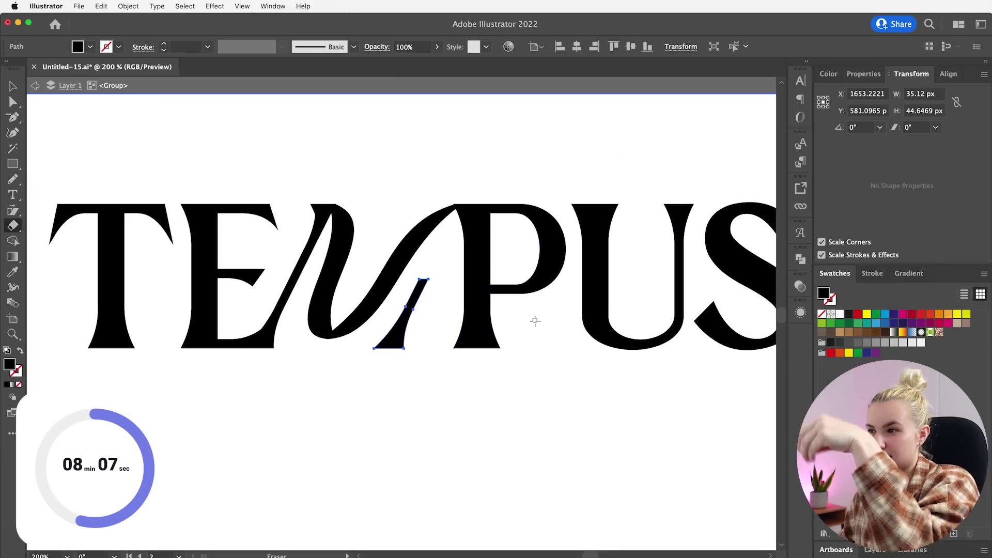
# - Extend the end of the M's curved right stroke into the P's top bar with the Pencil tool
pyautogui.press('super+equal')
pyautogui.press('super+equal')
pyautogui.scroll(3, 499, 169)
pyautogui.hscroll(3, 499, 169)
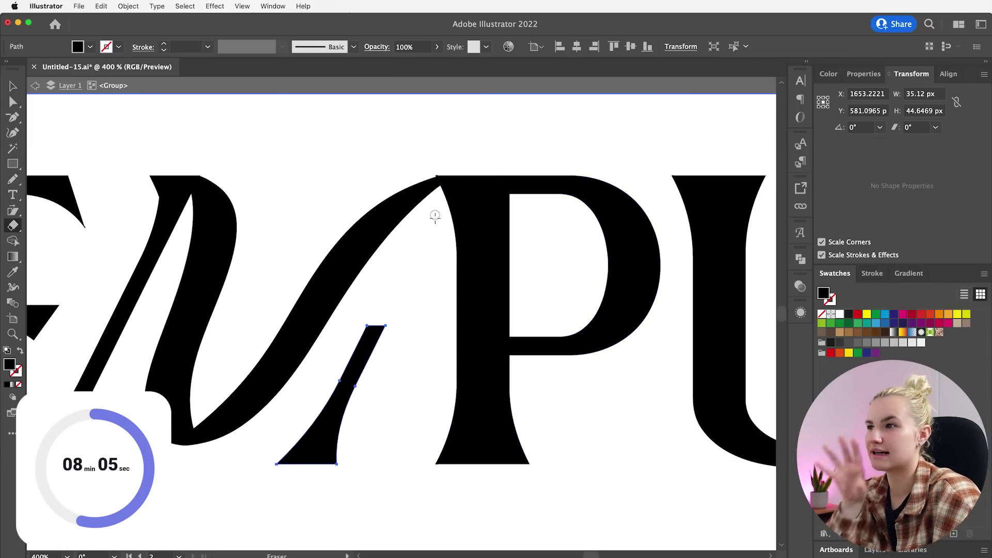
pyautogui.hscroll(2, 434, 193)
pyautogui.keyDown('super'); pyautogui.click(319, 204); pyautogui.keyUp('super')
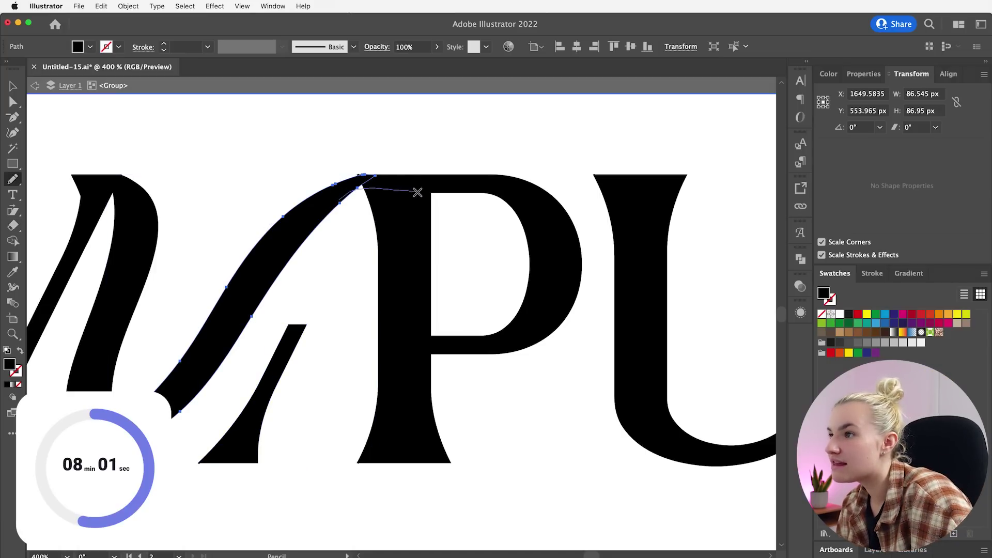
pyautogui.moveTo(375, 182); pyautogui.dragTo(337, 208)
pyautogui.press('super+z')
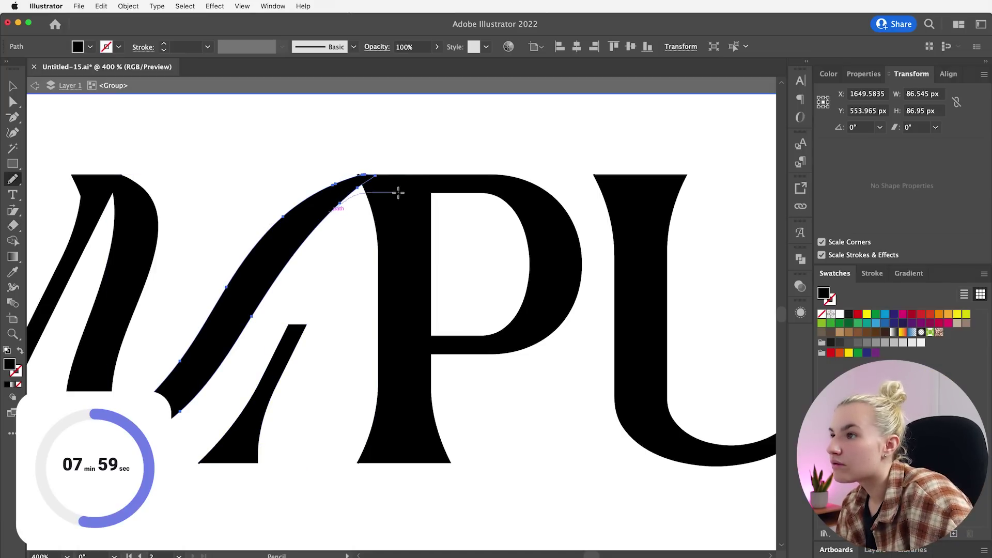
pyautogui.moveTo(375, 176)
pyautogui.mouseDown()
pyautogui.moveTo(398, 177)
pyautogui.moveTo(322, 190)
pyautogui.mouseUp()
# - Smooth the upper edge and reshape the tip of the M's extended stroke where it overlaps the P's top bar
pyautogui.keyDown('super'); pyautogui.click(351, 190); pyautogui.keyUp('super')
pyautogui.press('super+z')
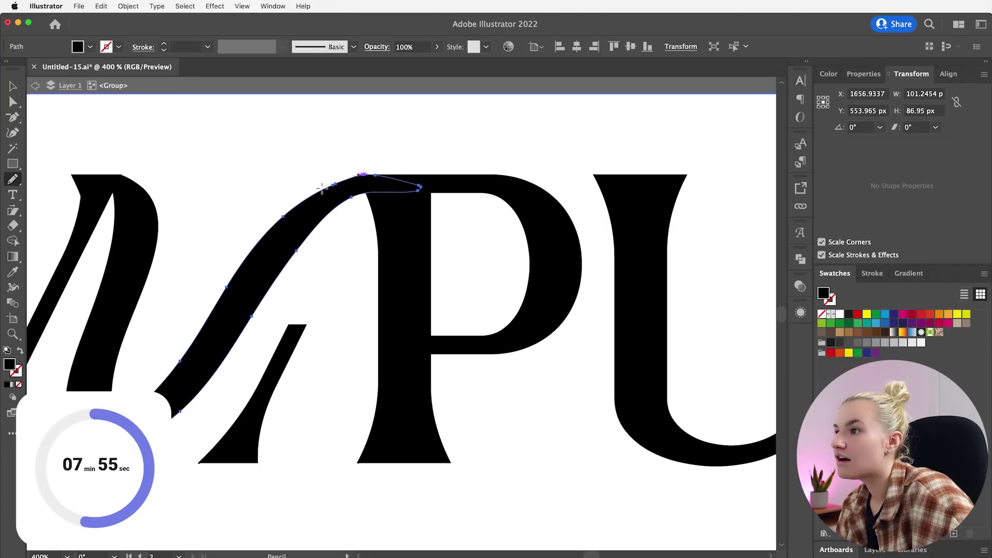
pyautogui.press('super+z')
pyautogui.keyDown('super'); pyautogui.click(368, 181); pyautogui.keyUp('super')
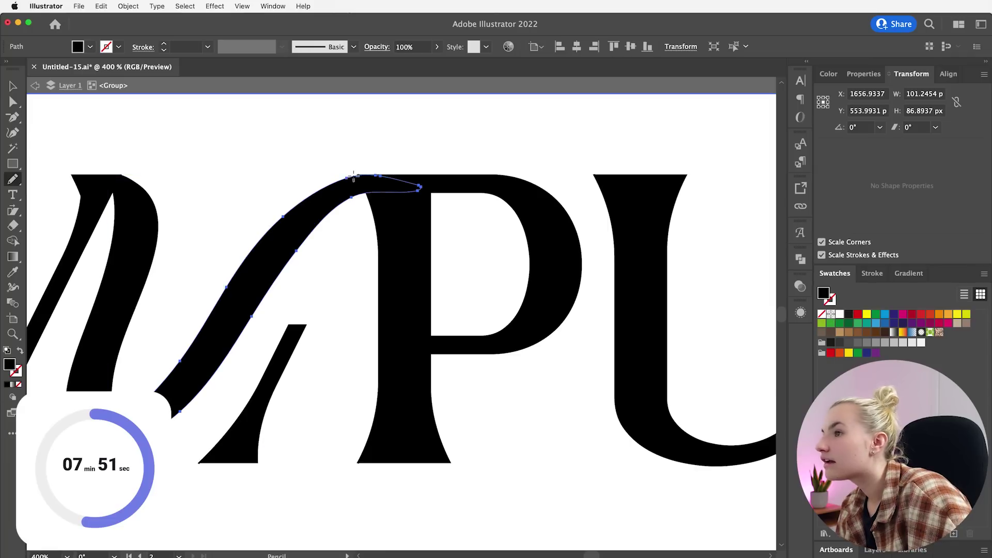
pyautogui.moveTo(429, 182); pyautogui.dragTo(417, 190)
pyautogui.keyDown('super'); pyautogui.click(396, 149); pyautogui.keyUp('super')
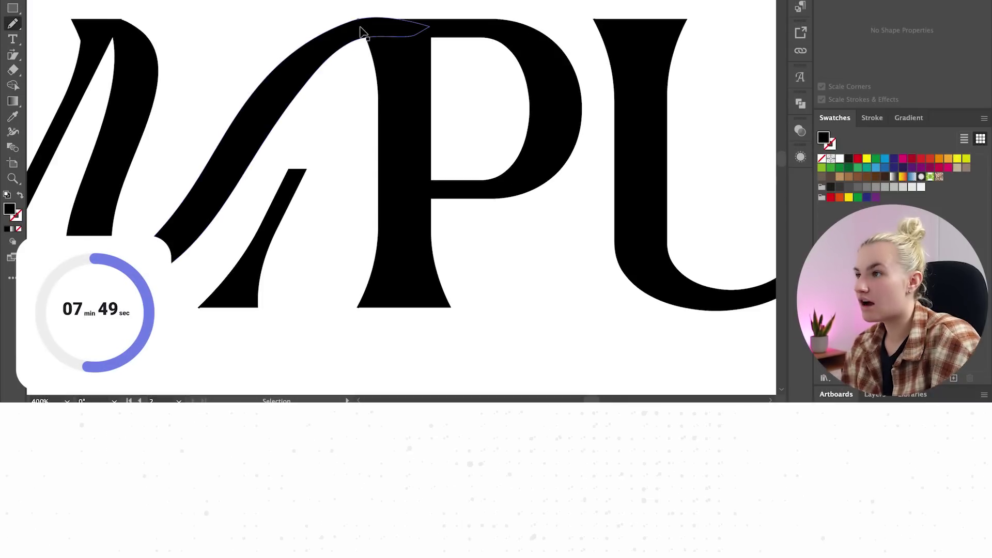
pyautogui.keyDown('super'); pyautogui.click(368, 181); pyautogui.keyUp('super')
pyautogui.keyDown('super'); pyautogui.click(376, 3); pyautogui.keyUp('super')
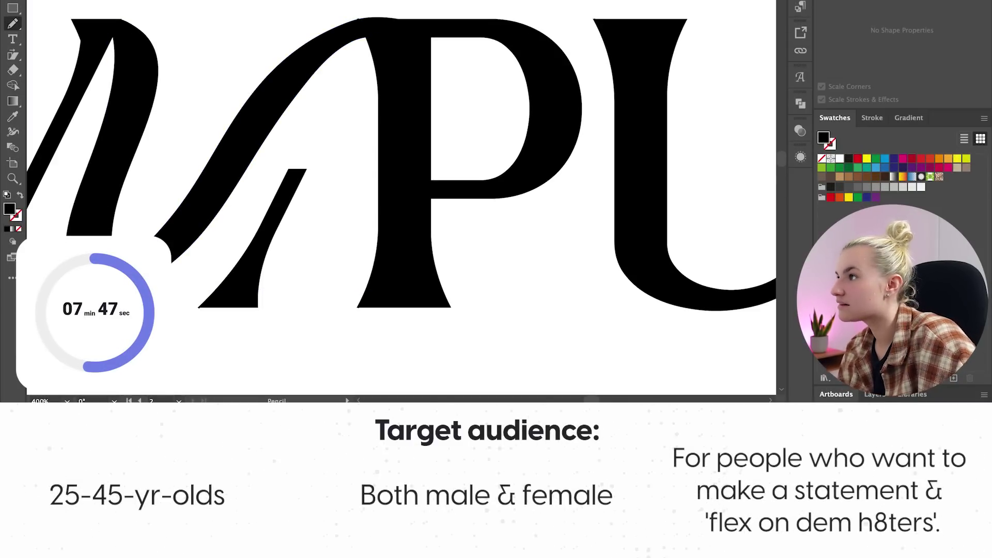
# - Redraw the upper edge of the M's extension with the Pencil tool so it runs level along the P's top edge
pyautogui.press('v')
pyautogui.click(379, 28)
pyautogui.press('n')
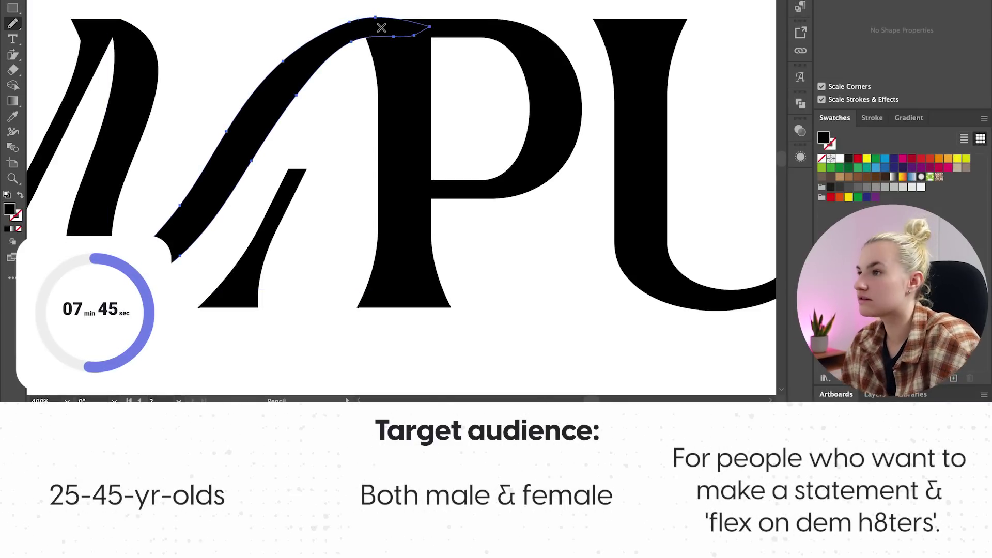
pyautogui.moveTo(392, 20)
pyautogui.mouseDown()
pyautogui.moveTo(434, 24)
pyautogui.moveTo(423, 32)
pyautogui.mouseUp()
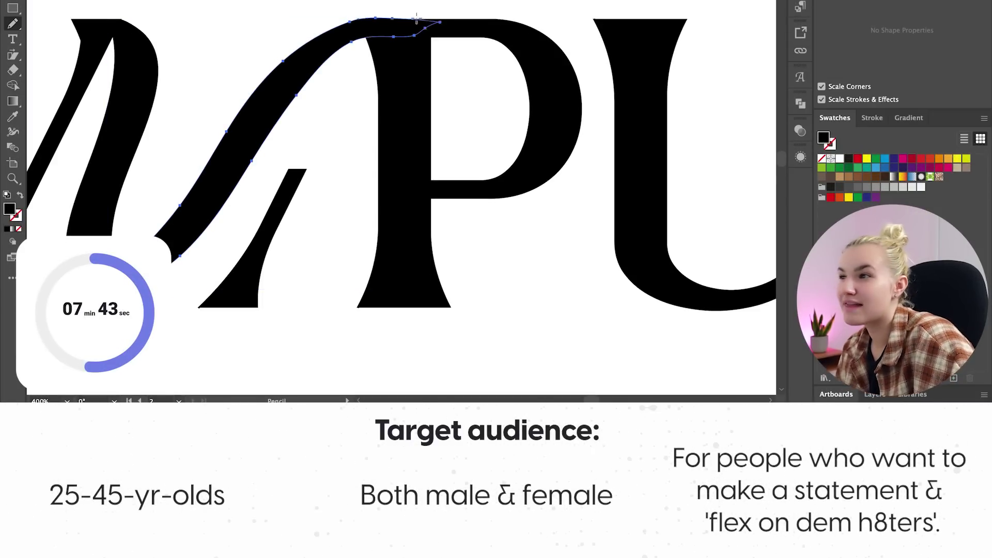
pyautogui.keyDown('super'); pyautogui.click(394, 3); pyautogui.keyUp('super')
pyautogui.click(351, 35)
pyautogui.press('n')
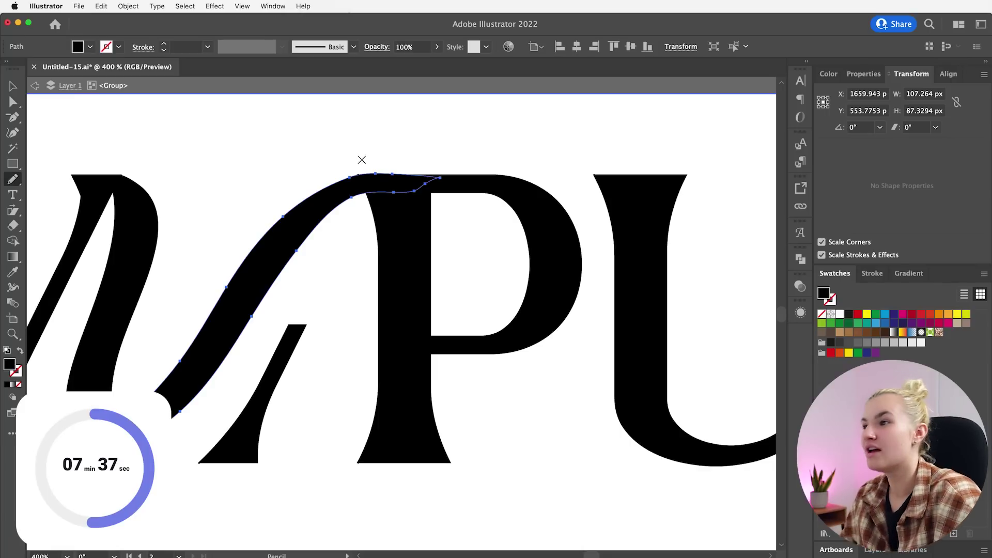
# - Erase a gap at the top of the P's stem to separate it from the top bar, and tidy the cut edges
pyautogui.press('v')
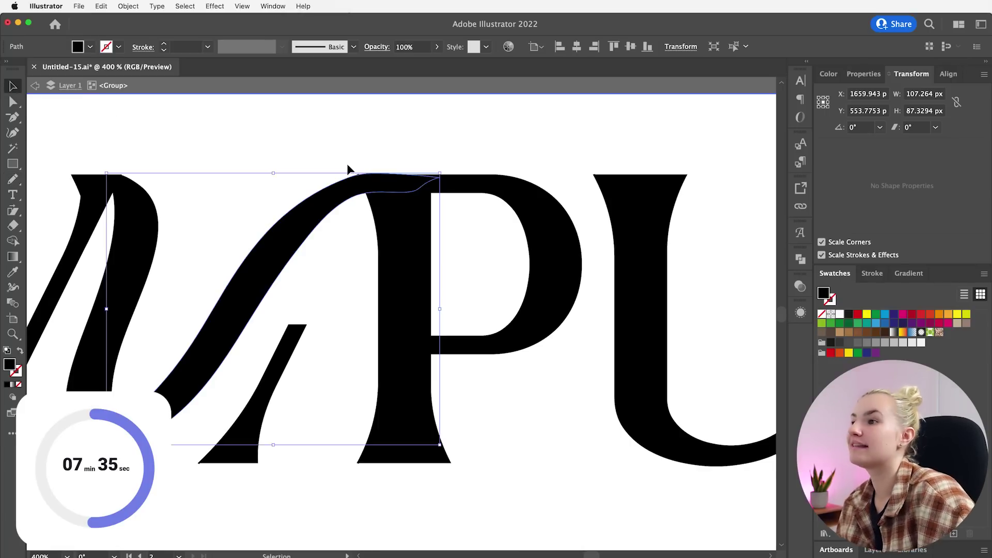
pyautogui.click(444, 179)
pyautogui.click(12, 240)
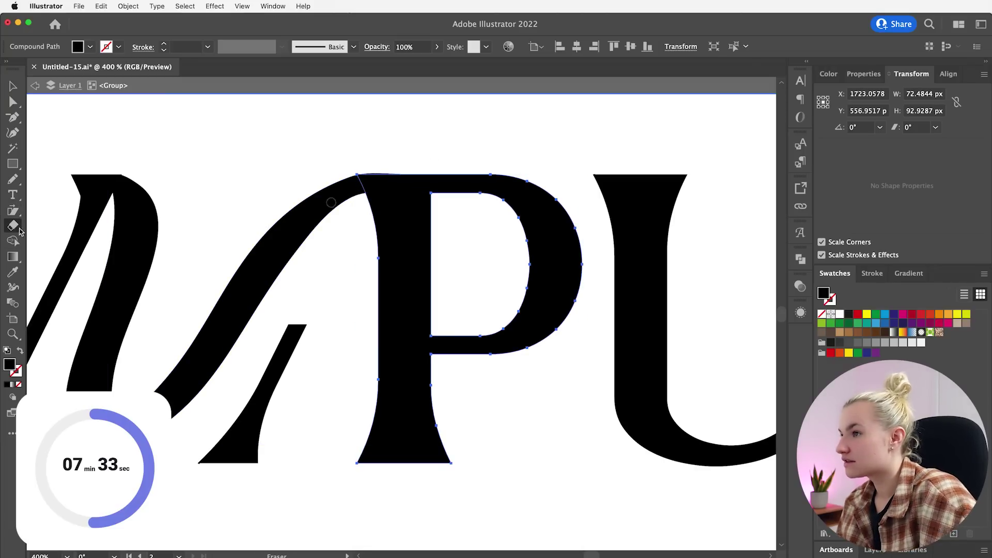
pyautogui.moveTo(363, 194); pyautogui.dragTo(454, 221)
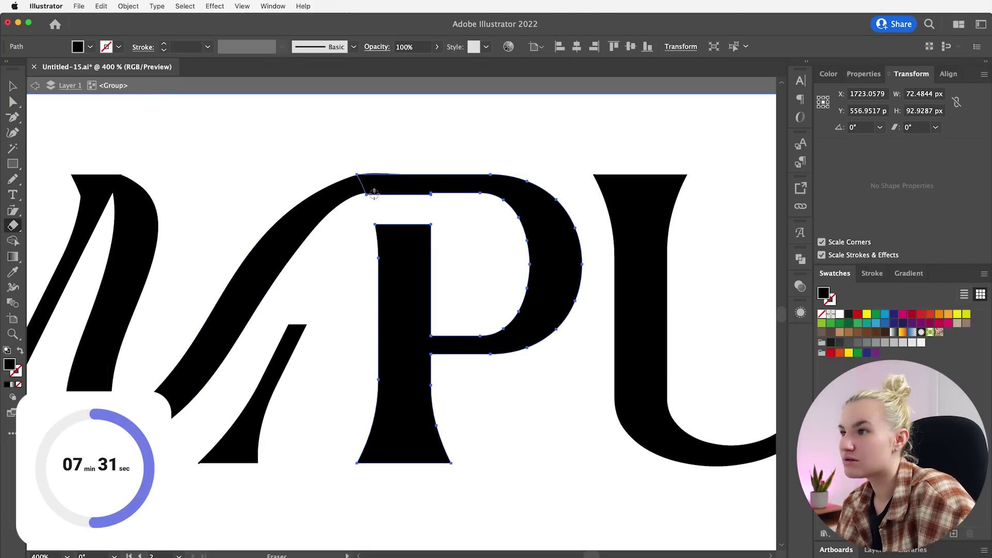
pyautogui.press('super')
pyautogui.press('super')
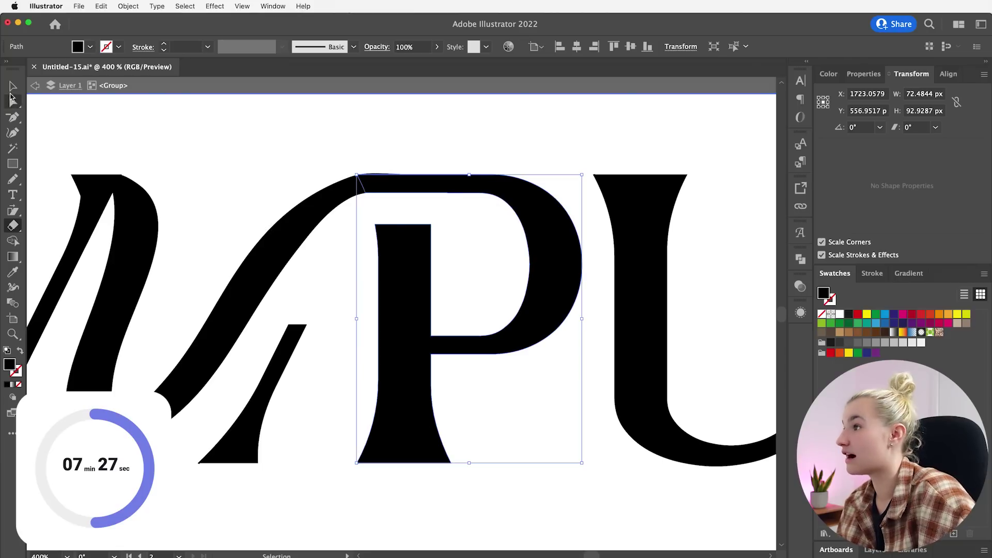
pyautogui.press('a')
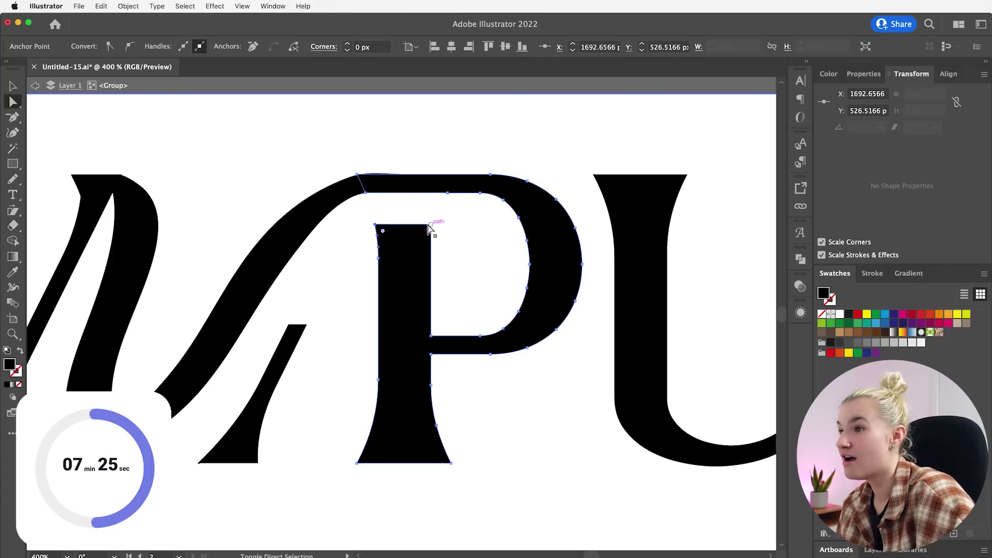
pyautogui.click(482, 242)
pyautogui.press('super+1')
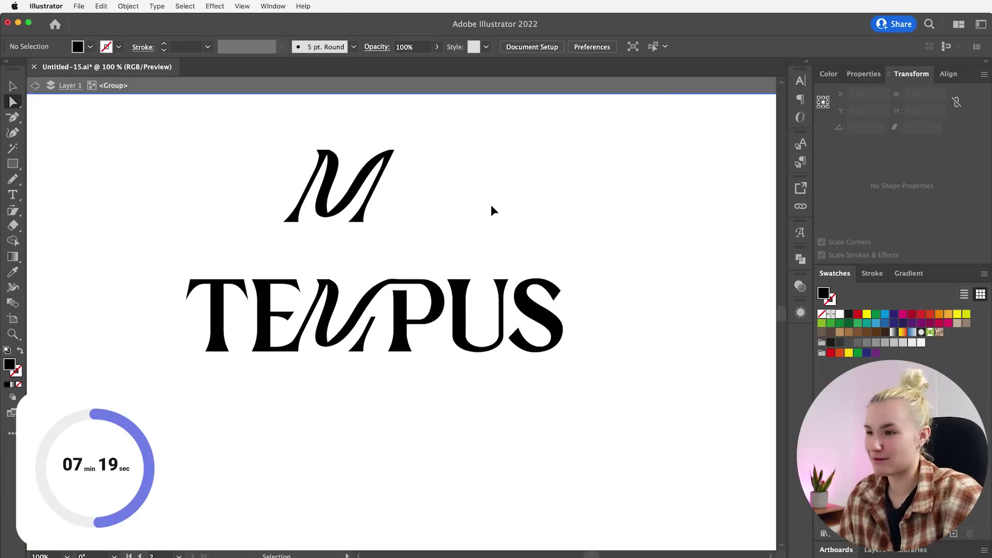
# - Delete the spare slanted M above the TEMPUS wordmark
pyautogui.press('super+minus')
pyautogui.press('Escape')
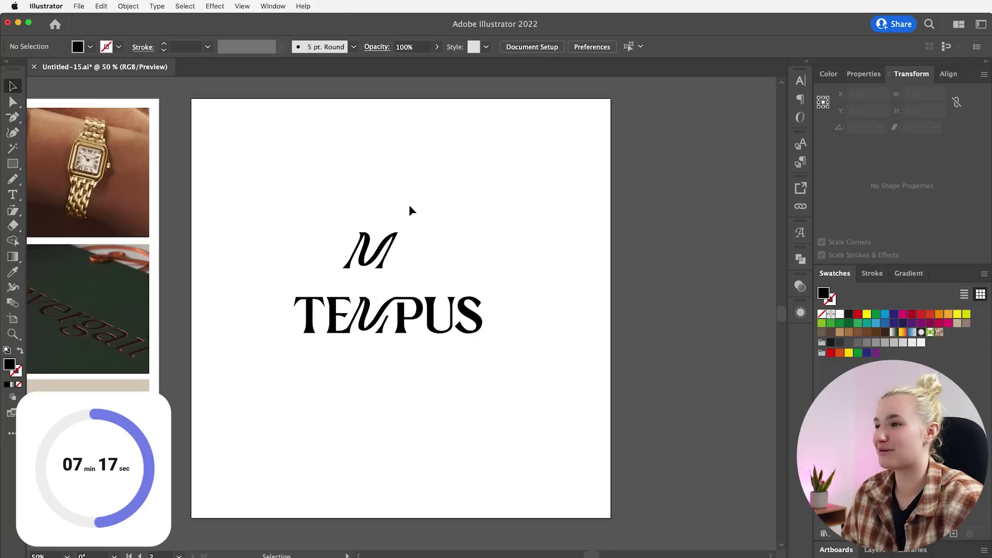
pyautogui.hscroll(3, 417, 206)
pyautogui.doubleClick(298, 261)
pyautogui.moveTo(257, 200); pyautogui.dragTo(442, 326)
pyautogui.moveTo(346, 201); pyautogui.dragTo(262, 268)
pyautogui.doubleClick(442, 251)
pyautogui.hscroll(3, 442, 250)
pyautogui.click(406, 249)
pyautogui.doubleClick(405, 250)
pyautogui.moveTo(435, 212); pyautogui.dragTo(350, 272)
pyautogui.press('Delete')
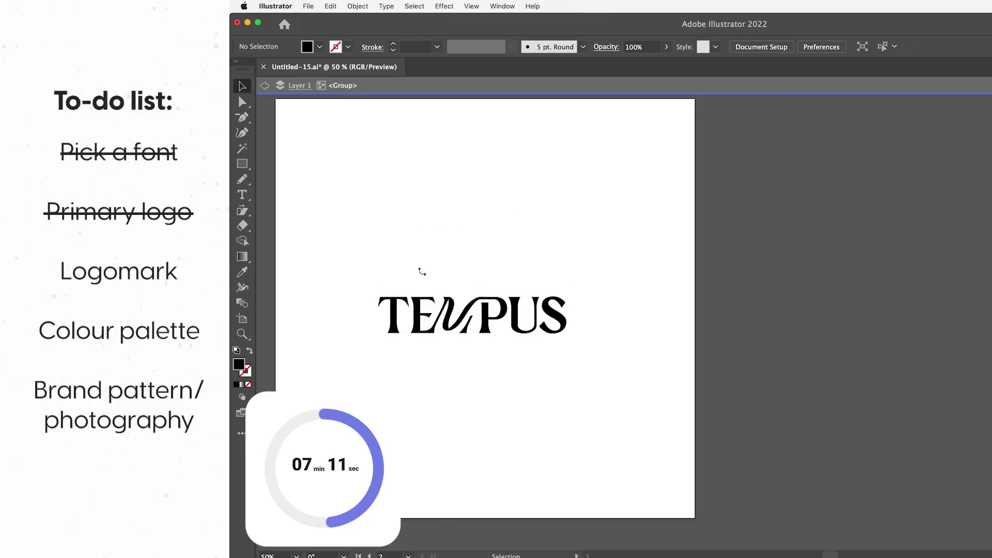
# - Duplicate the wordmark's artboard with its artwork and place the copy just to the right of the original
pyautogui.doubleClick(696, 213)
pyautogui.click(243, 319)
pyautogui.moveTo(373, 468); pyautogui.dragTo(771, 481)
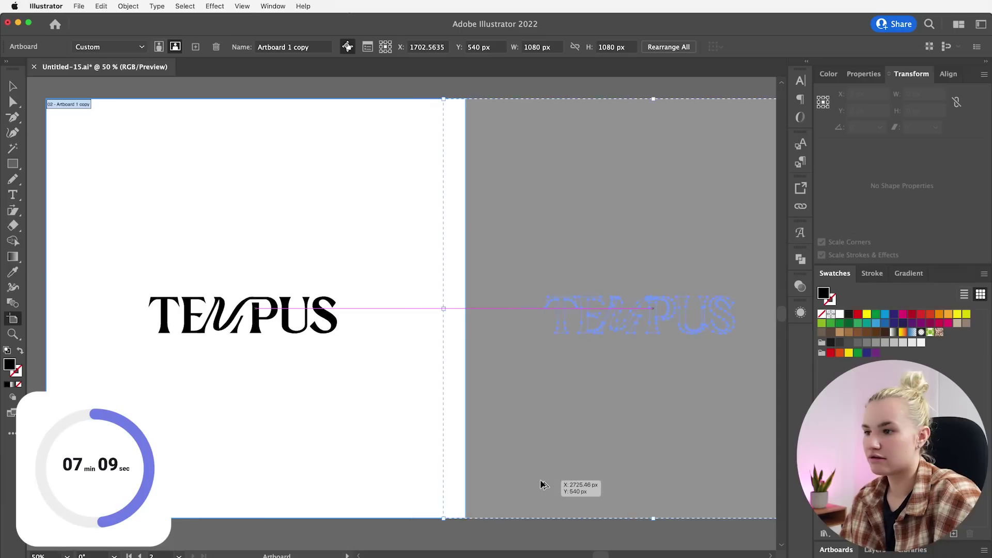
pyautogui.moveTo(544, 485); pyautogui.dragTo(581, 478)
pyautogui.hscroll(5, 580, 479)
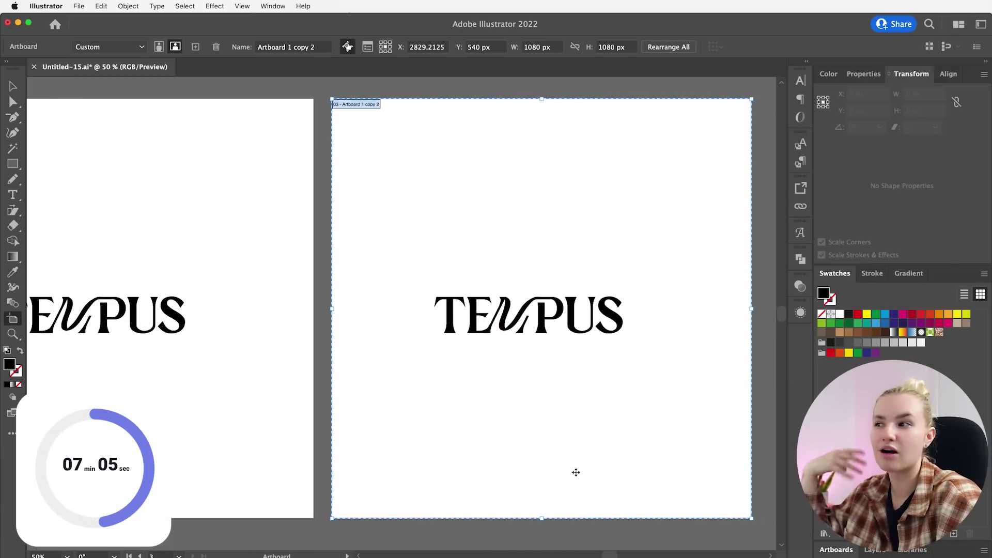
# - Delete the TEMPUS wordmark from the new artboard
pyautogui.click(8, 84)
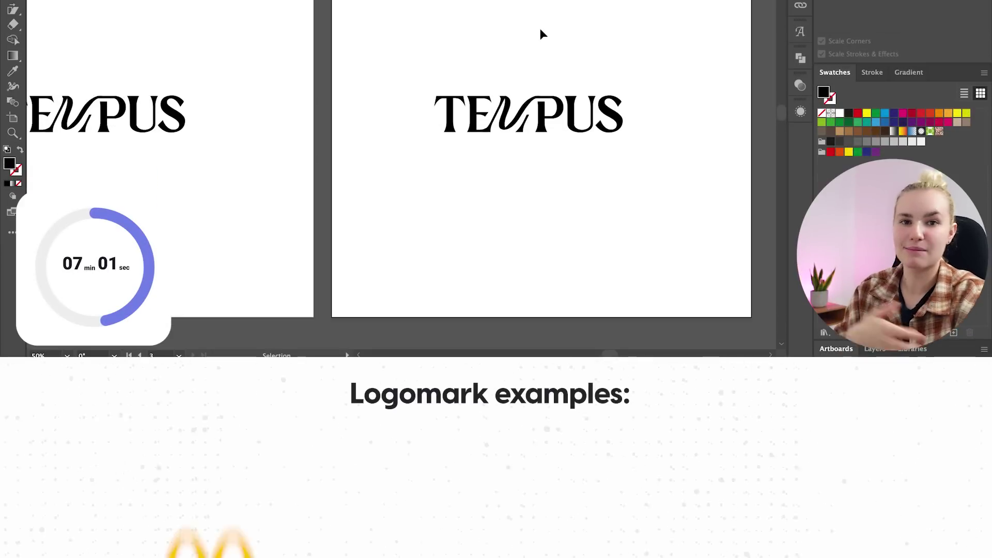
pyautogui.hscroll(3, 531, 30)
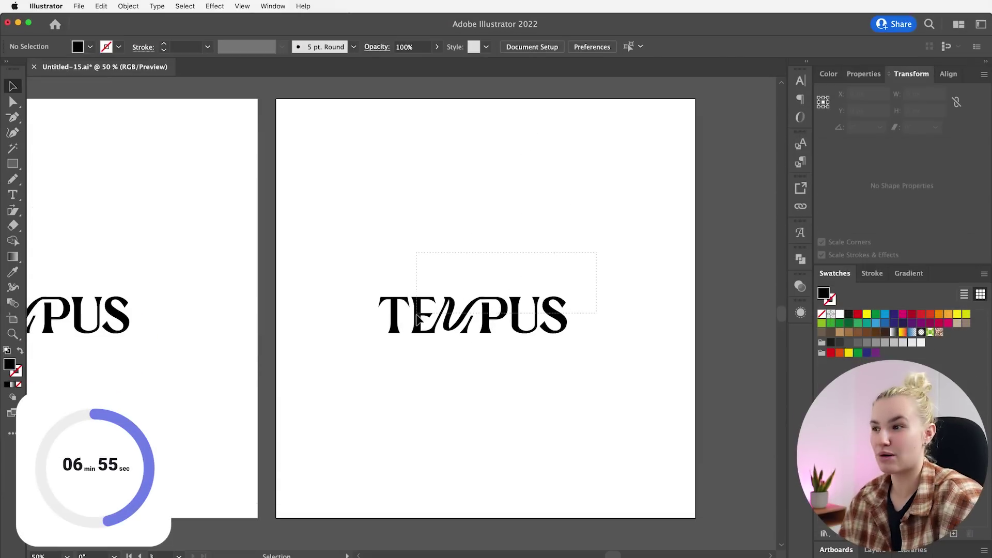
pyautogui.click(401, 177)
pyautogui.press('Delete')
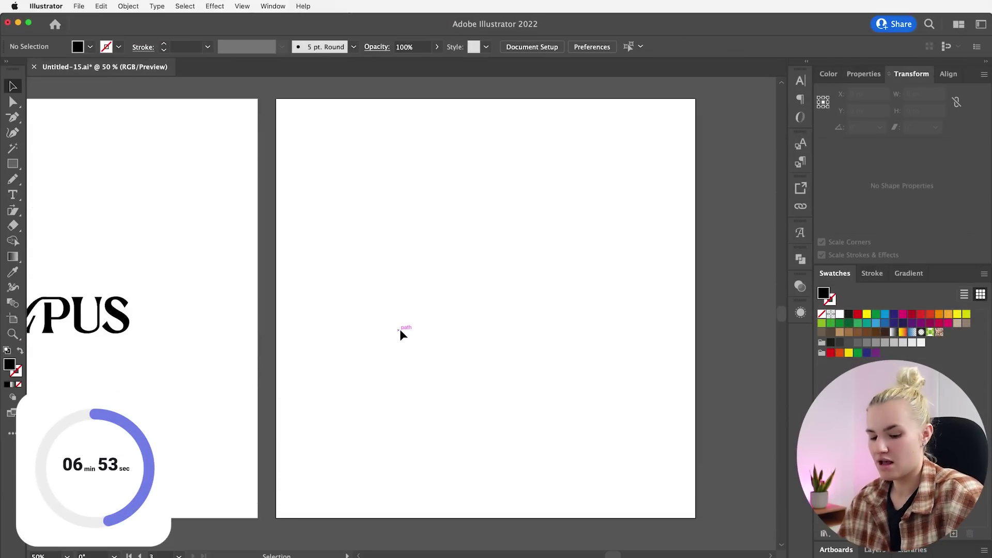
# - Paste the slanted M near the centre of the empty artboard and place a second copy above it
pyautogui.press('super+equal')
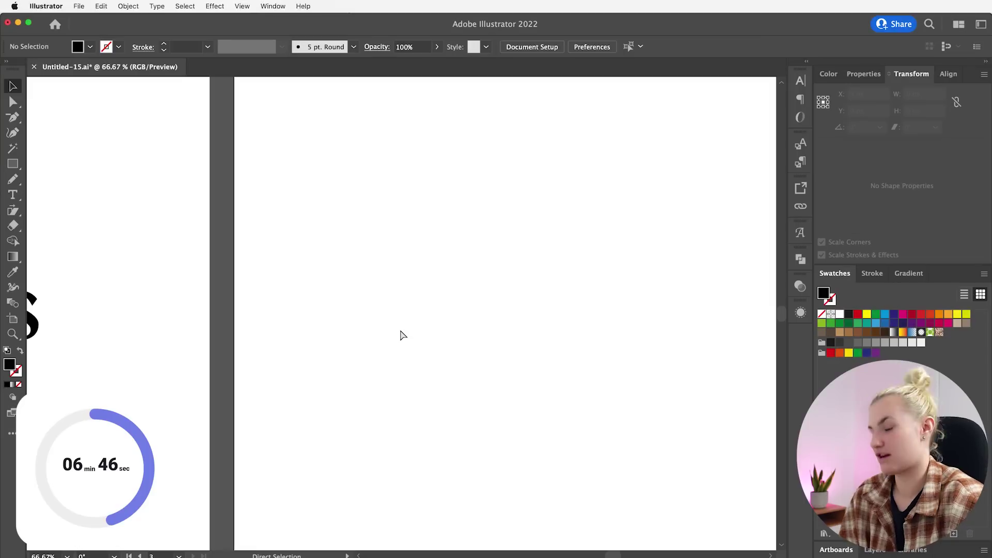
pyautogui.press('super+v')
pyautogui.moveTo(436, 310); pyautogui.dragTo(527, 312)
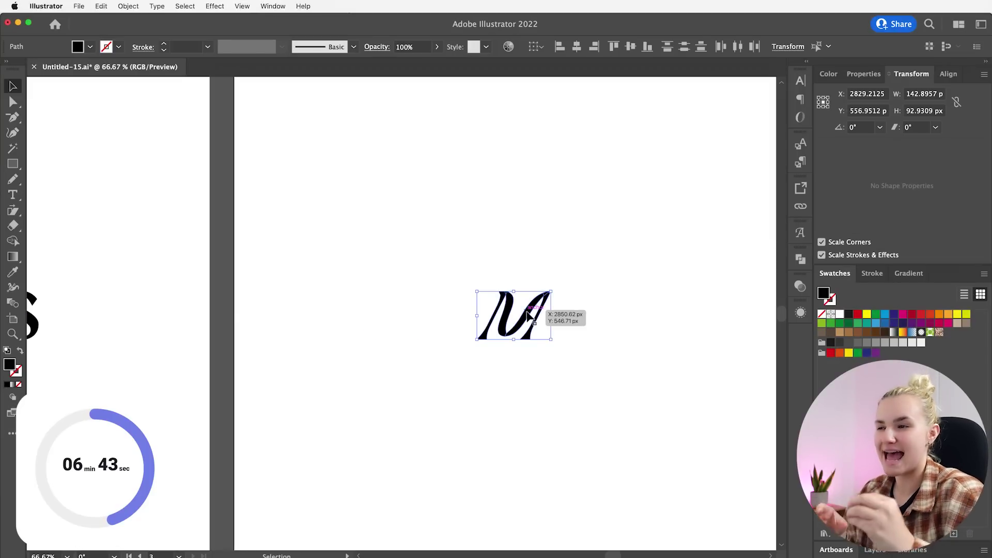
pyautogui.press('super+1')
pyautogui.press('a')
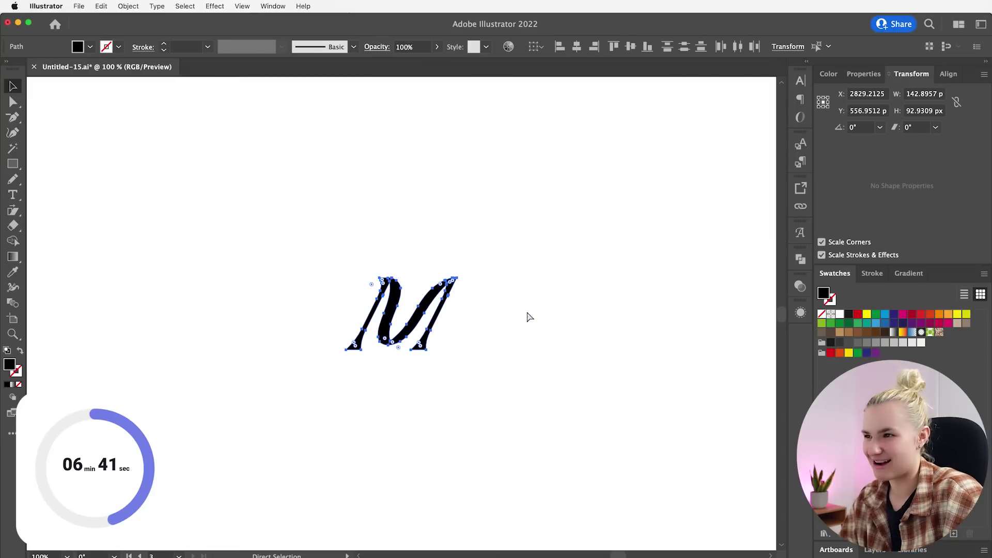
pyautogui.moveTo(405, 337); pyautogui.dragTo(415, 226)
pyautogui.click(437, 396)
pyautogui.moveTo(466, 399); pyautogui.dragTo(469, 350)
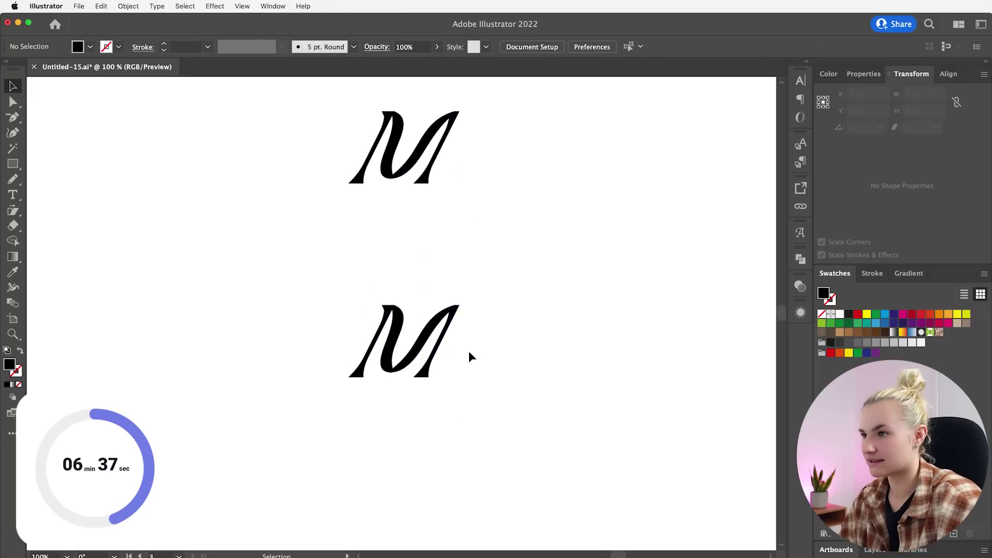
# - Reflect a copy of the lower M left to right behind the original and offset it slightly to the right as an overlapping monogram
pyautogui.moveTo(380, 272); pyautogui.dragTo(526, 377)
pyautogui.hscroll(-3, 526, 376)
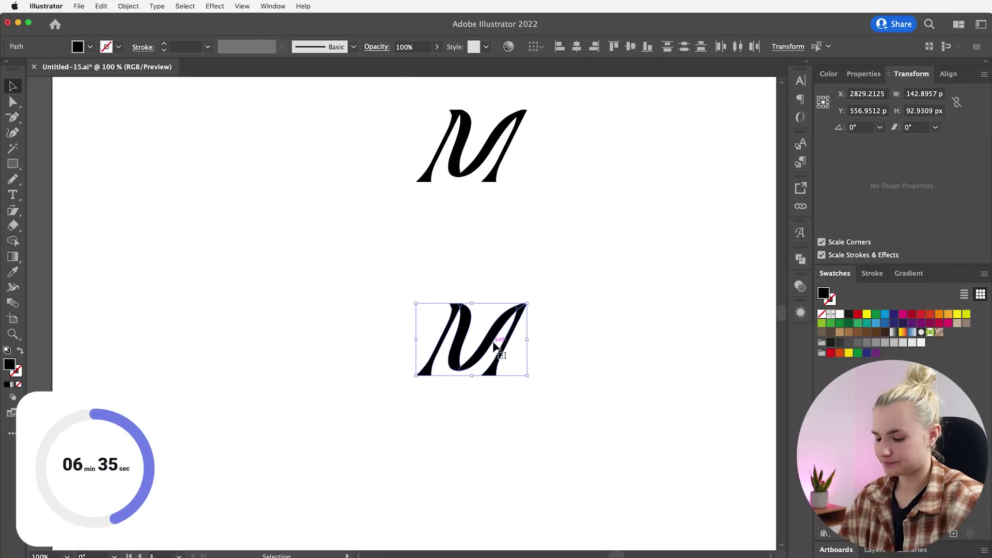
pyautogui.click(493, 346)
pyautogui.rightClick(486, 344)
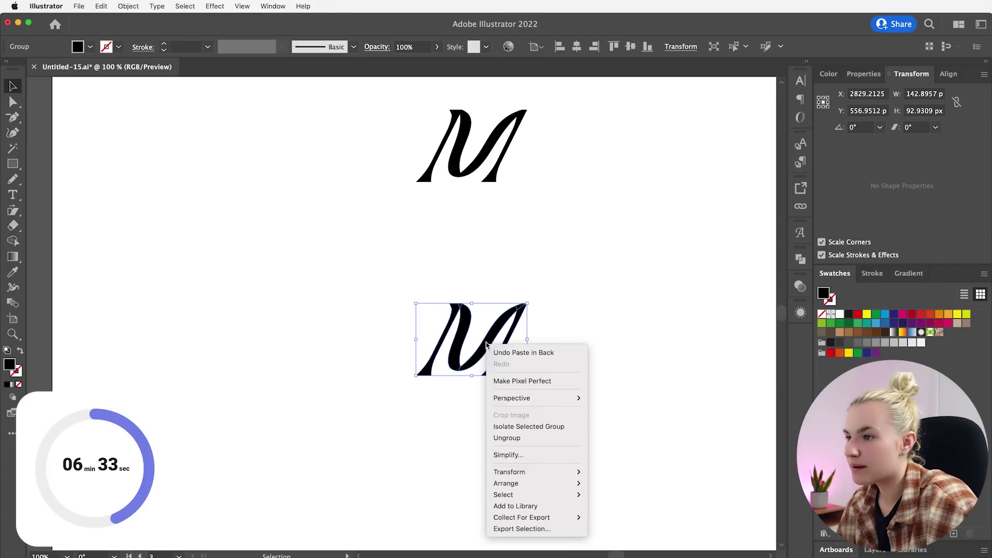
pyautogui.moveTo(532, 471)
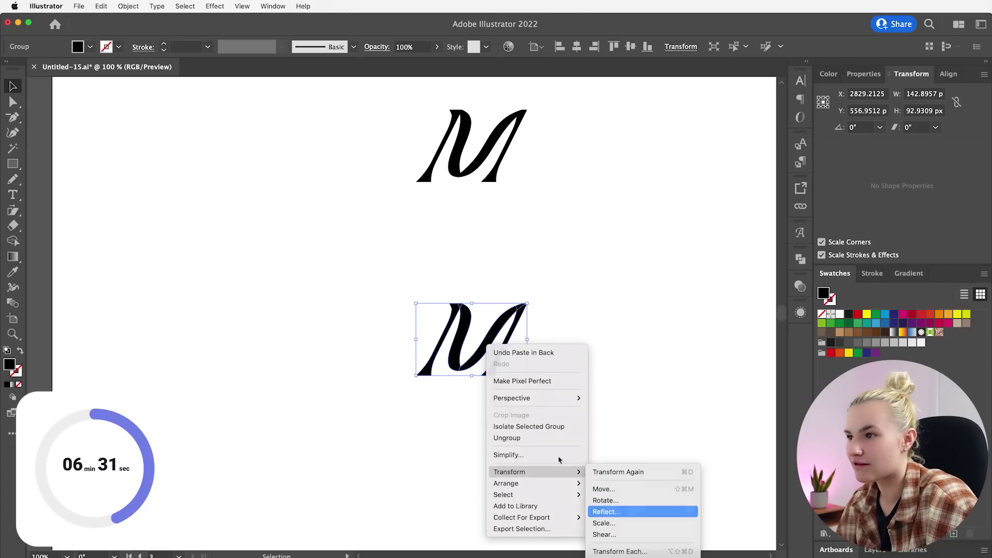
pyautogui.click(606, 511)
pyautogui.click(733, 449)
pyautogui.moveTo(519, 380); pyautogui.dragTo(579, 382)
pyautogui.press('super+equal')
pyautogui.press('super+equal')
pyautogui.press('super+minus')
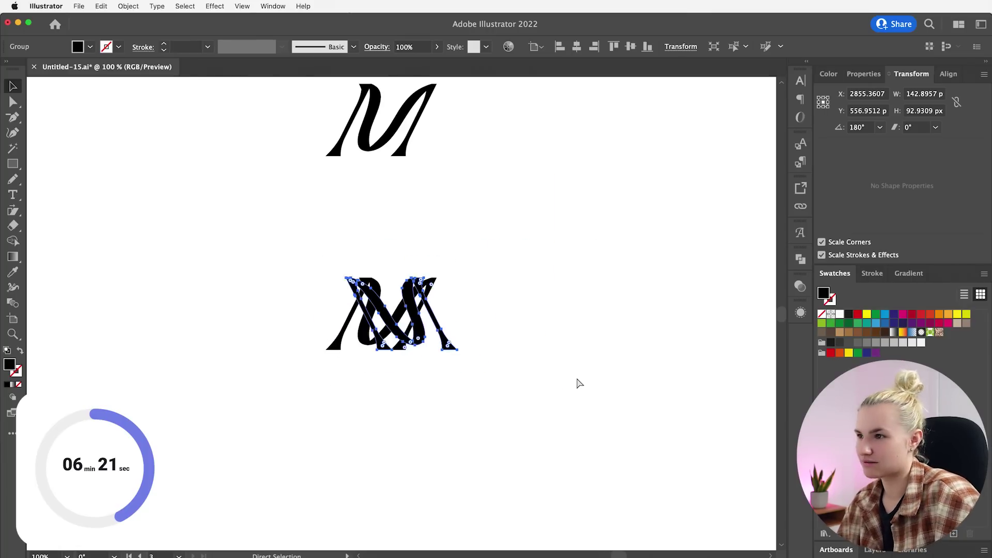
# - Place a copy of the overlapping double-M monogram to the right of the first one
pyautogui.moveTo(398, 332); pyautogui.dragTo(579, 336)
pyautogui.press('super+plus')
pyautogui.click(580, 339)
pyautogui.press('super+plus')
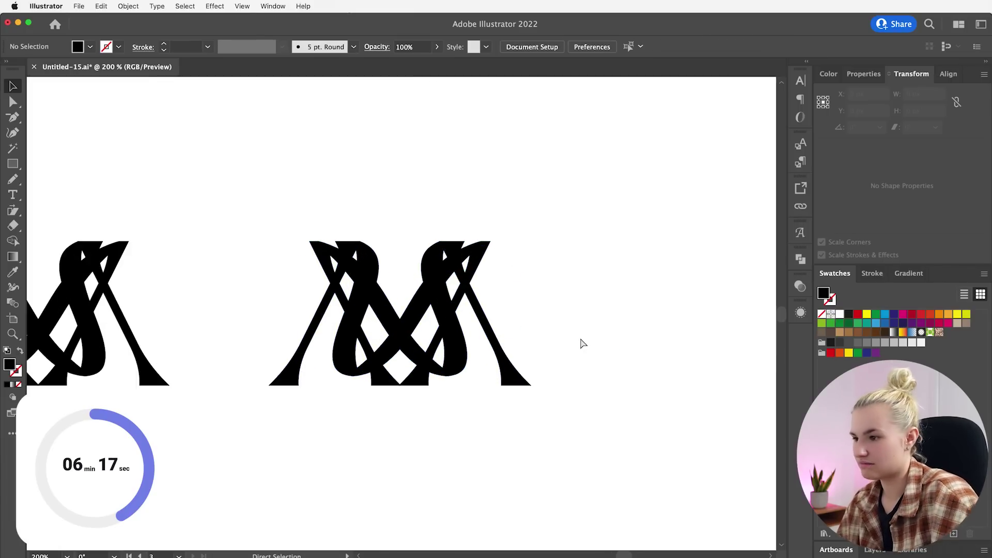
# - Try different overlaps in the second monogram, ending with the unmirrored M right of its mirrored twin and their inner thin legs crossing
pyautogui.click(474, 262)
pyautogui.press('super+plus')
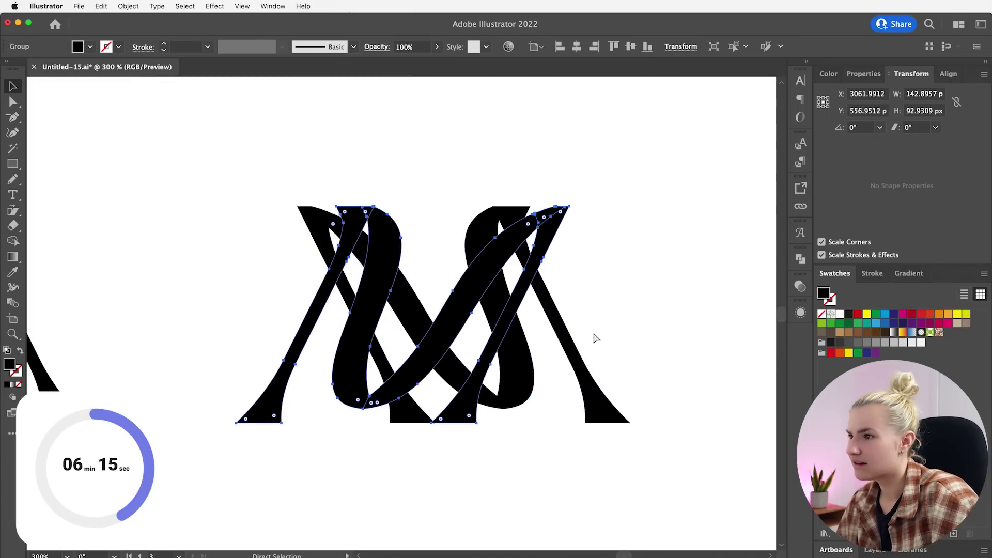
pyautogui.click(594, 332)
pyautogui.moveTo(420, 418); pyautogui.dragTo(366, 413)
pyautogui.press('super+minus')
pyautogui.press('super+minus')
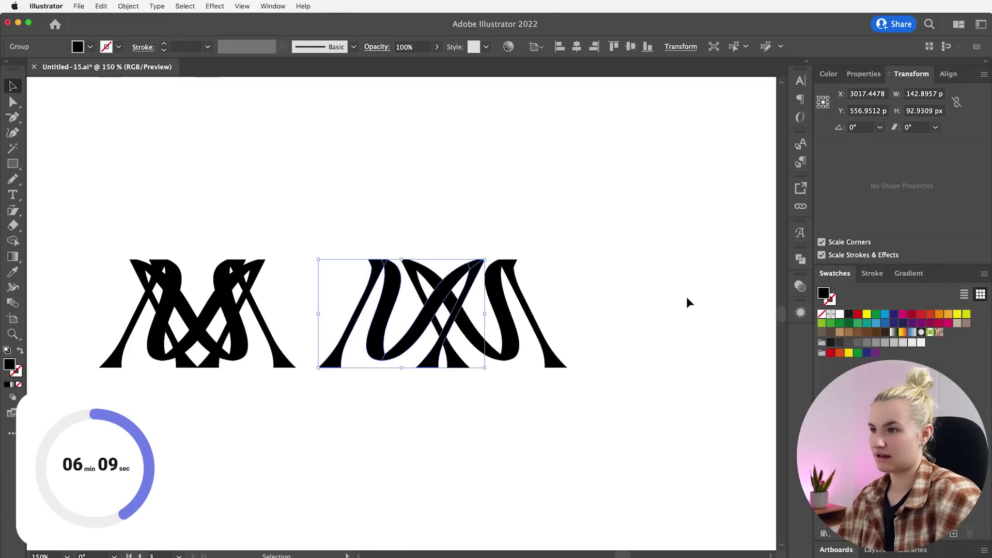
pyautogui.click(687, 296)
pyautogui.moveTo(395, 342); pyautogui.dragTo(614, 362)
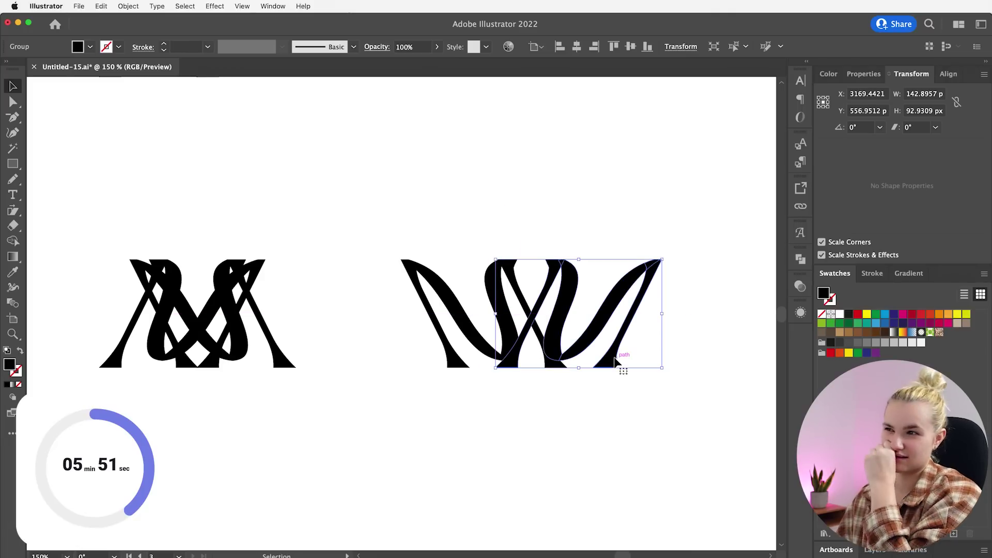
# - Compare the wide double-M monogram with the compact overlapping one beside it
pyautogui.click(613, 390)
pyautogui.press('super+minus')
pyautogui.press('super+equal')
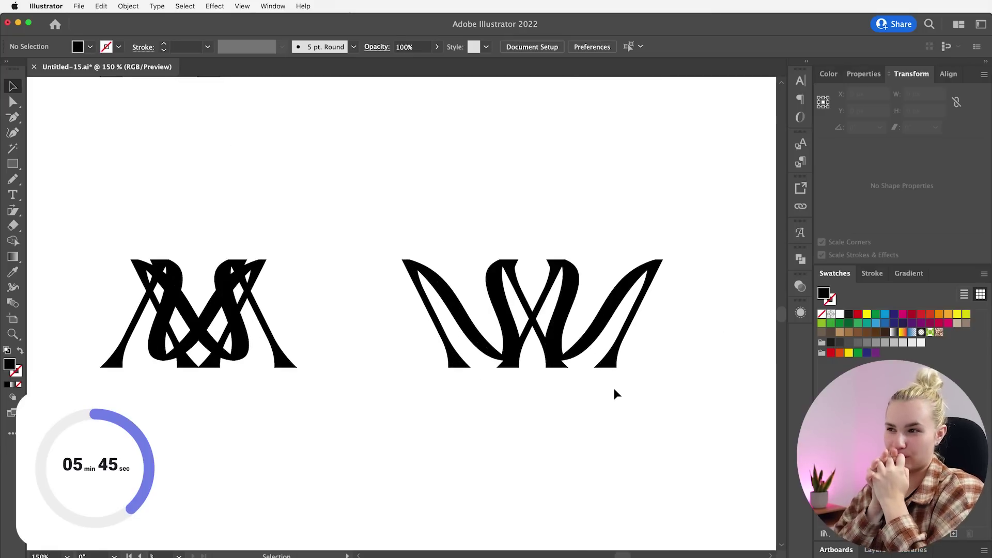
pyautogui.moveTo(432, 215); pyautogui.dragTo(653, 443)
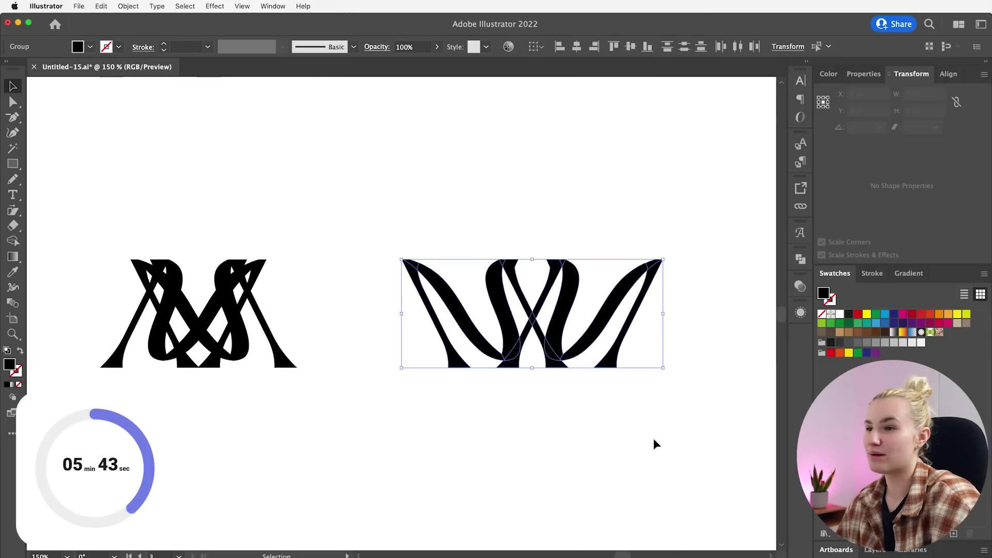
pyautogui.hscroll(-4, 590, 368)
pyautogui.hscroll(-3, 586, 220)
pyautogui.hscroll(3, 586, 220)
pyautogui.hscroll(-4, 586, 220)
# - Turn the compact overlapping double-M monogram upside down so its outer serifs point upward
pyautogui.moveTo(553, 239); pyautogui.dragTo(271, 415)
pyautogui.moveTo(493, 321); pyautogui.dragTo(393, 324)
pyautogui.press('super+=')
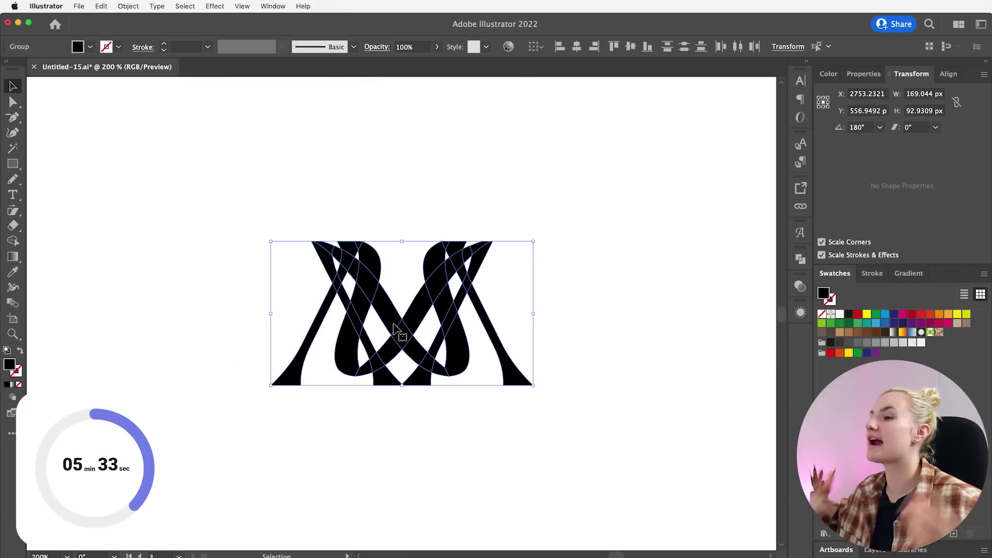
pyautogui.moveTo(533, 186); pyautogui.dragTo(234, 458)
pyautogui.click(581, 329)
pyautogui.press('super+shift+z')
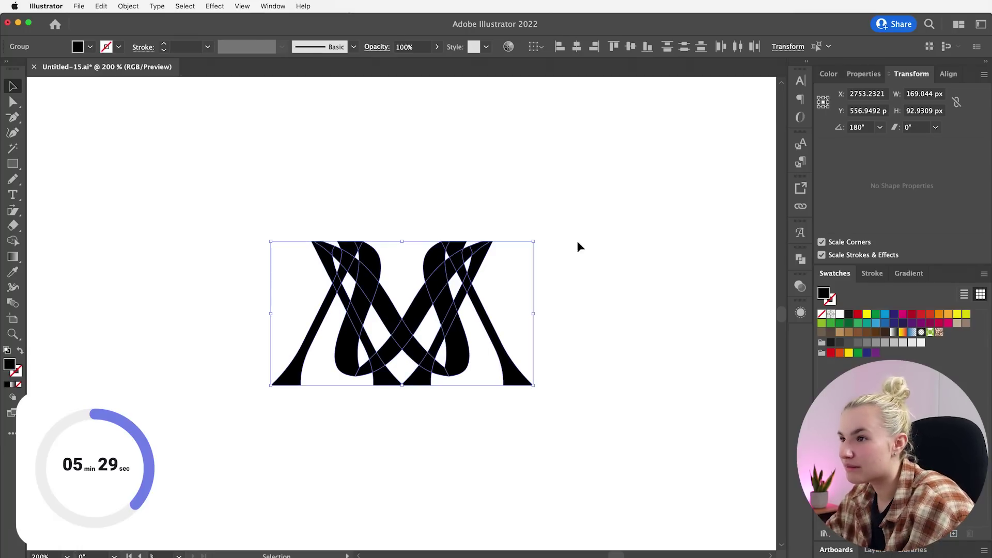
pyautogui.moveTo(539, 238); pyautogui.dragTo(250, 409)
pyautogui.click(671, 360)
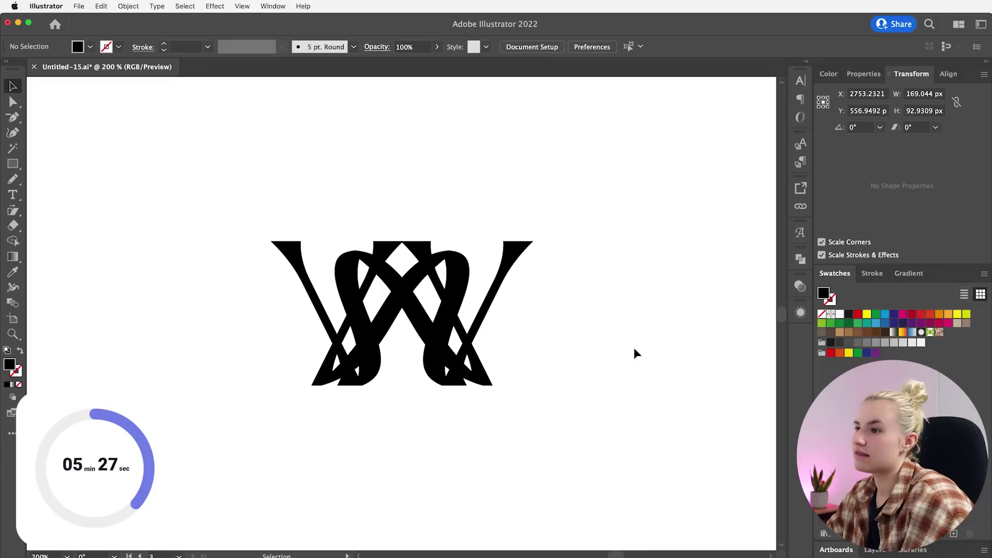
pyautogui.moveTo(461, 290); pyautogui.dragTo(460, 290)
pyautogui.click(436, 241)
pyautogui.click(290, 244)
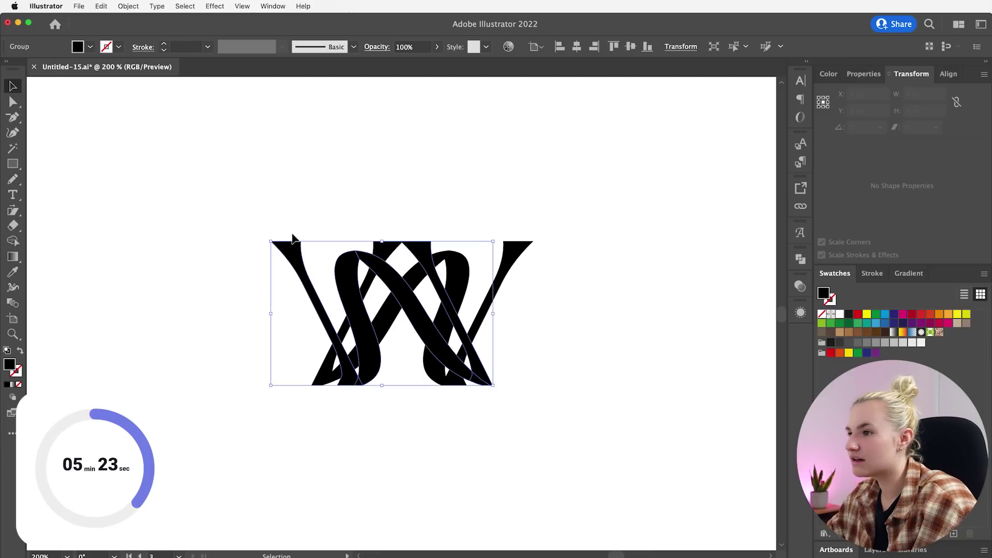
pyautogui.click(13, 240)
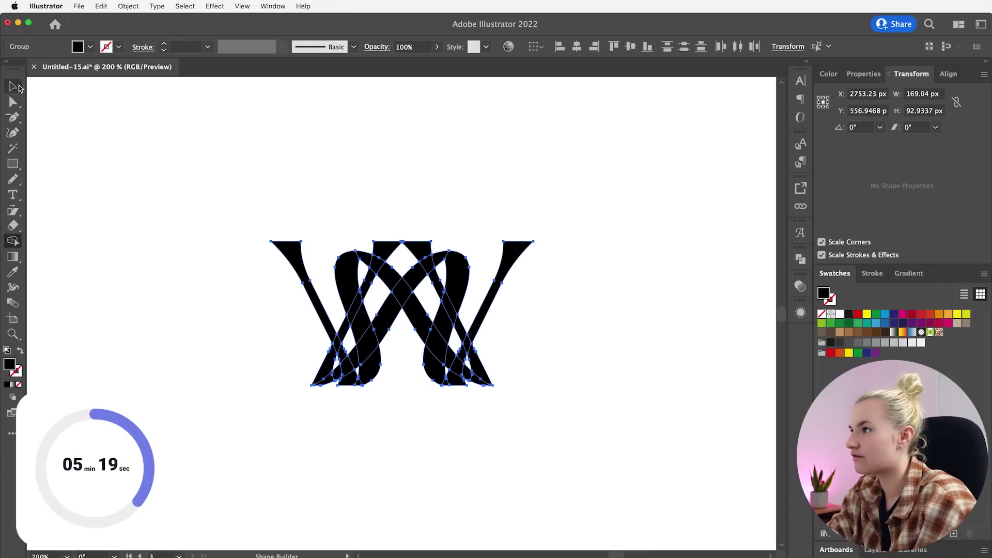
pyautogui.click(19, 88)
pyautogui.click(333, 314)
pyautogui.click(317, 305)
pyautogui.press('Delete')
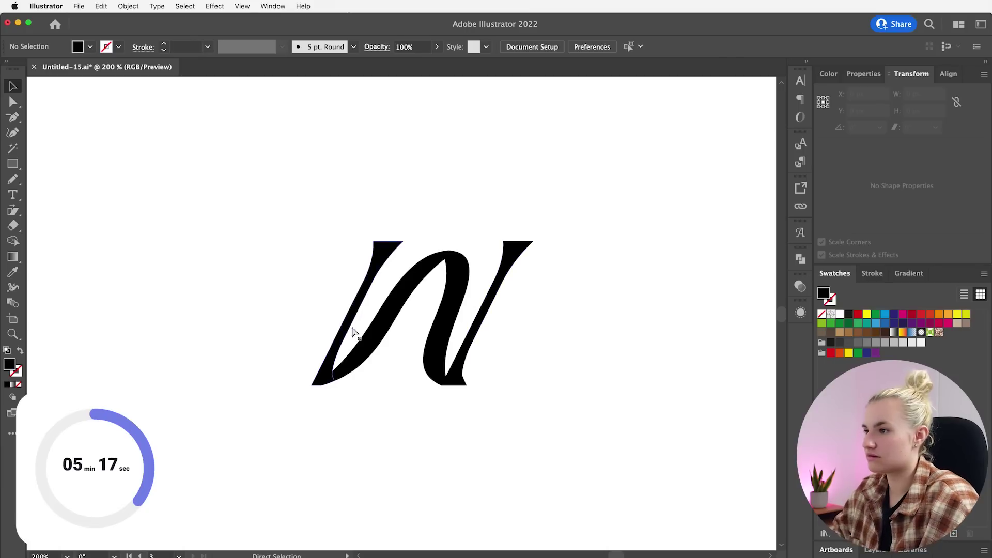
pyautogui.press('super+z')
# - Try removing the outer thin leg from each half of the inverted monogram
pyautogui.doubleClick(318, 314)
pyautogui.click(318, 315)
pyautogui.press('Delete')
pyautogui.doubleClick(534, 303)
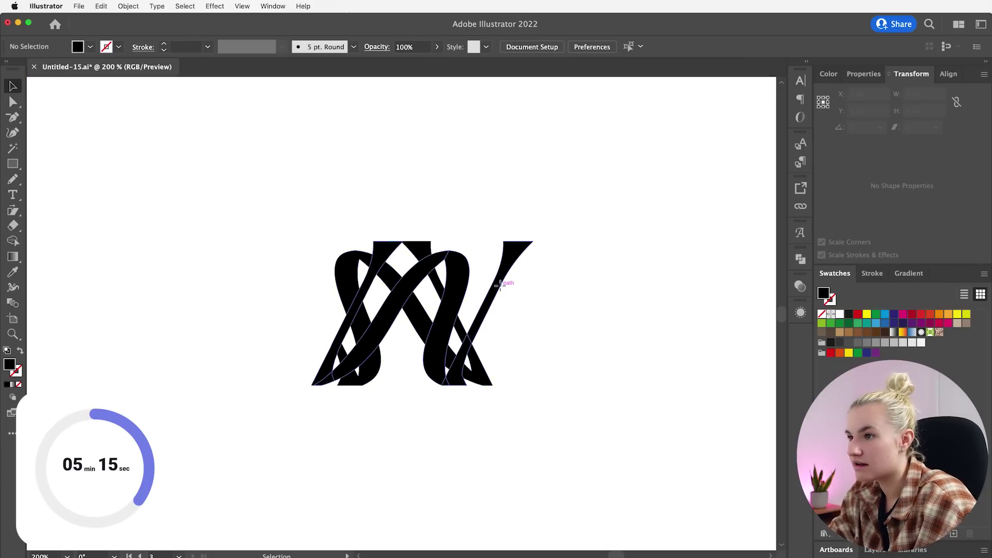
pyautogui.doubleClick(500, 284)
pyautogui.click(498, 294)
pyautogui.press('Delete')
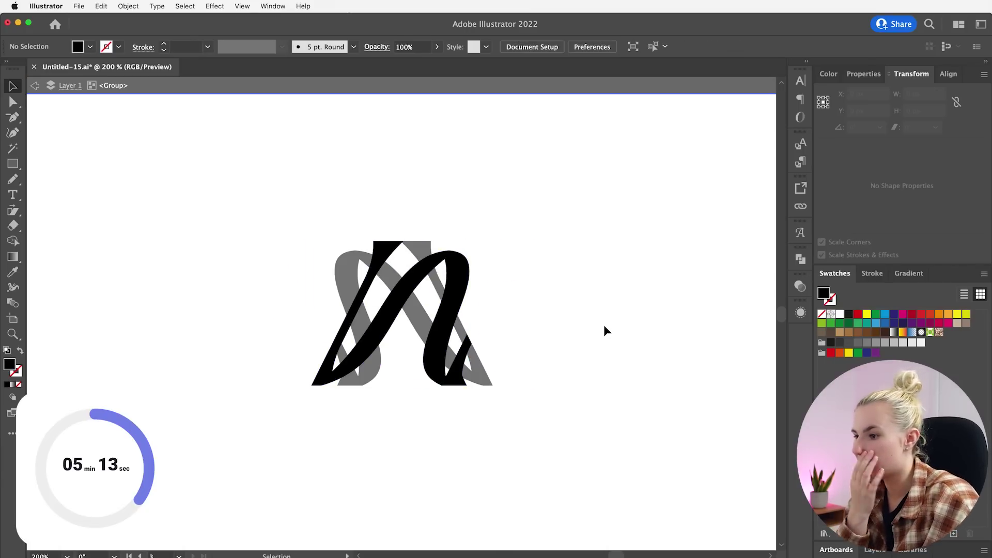
pyautogui.doubleClick(597, 313)
# - Undo the removal of the inverted monogram's outer thin legs
pyautogui.click(360, 362)
pyautogui.press('a')
pyautogui.moveTo(393, 305)
pyautogui.mouseDown()
pyautogui.moveTo(412, 306)
pyautogui.moveTo(403, 315)
pyautogui.mouseUp()
pyautogui.press('super+z')
pyautogui.press('super+z')
pyautogui.press('super+z')
pyautogui.doubleClick(564, 330)
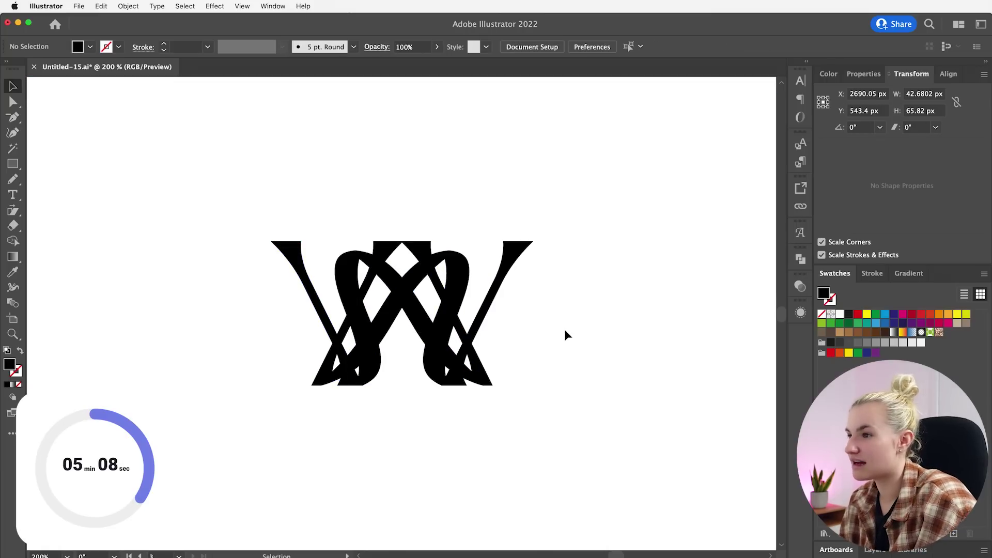
# - Shift the left half of the inverted monogram slightly left so the lower feet of both halves overlap
pyautogui.click(333, 371)
pyautogui.moveTo(372, 373); pyautogui.dragTo(355, 370)
pyautogui.click(576, 370)
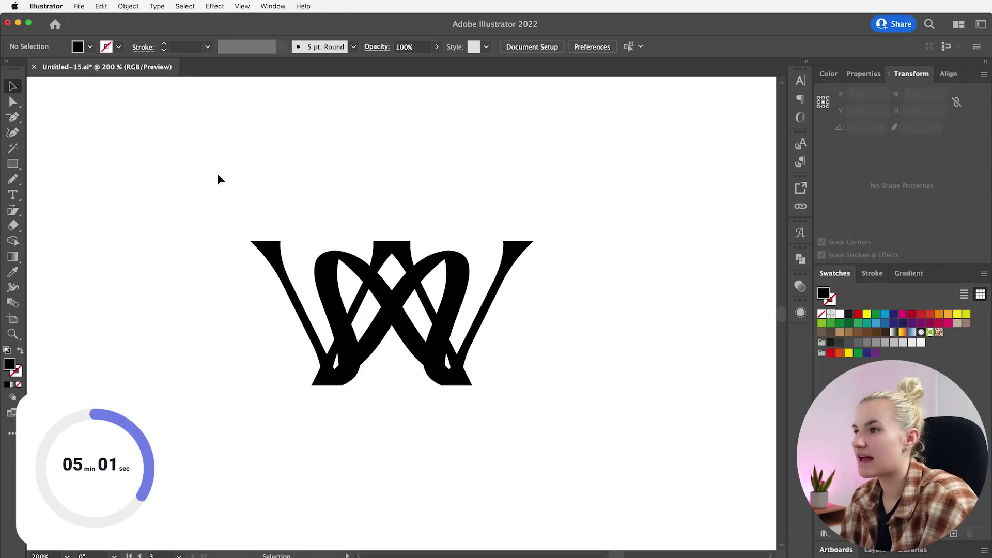
pyautogui.moveTo(220, 181); pyautogui.dragTo(713, 427)
pyautogui.click(13, 239)
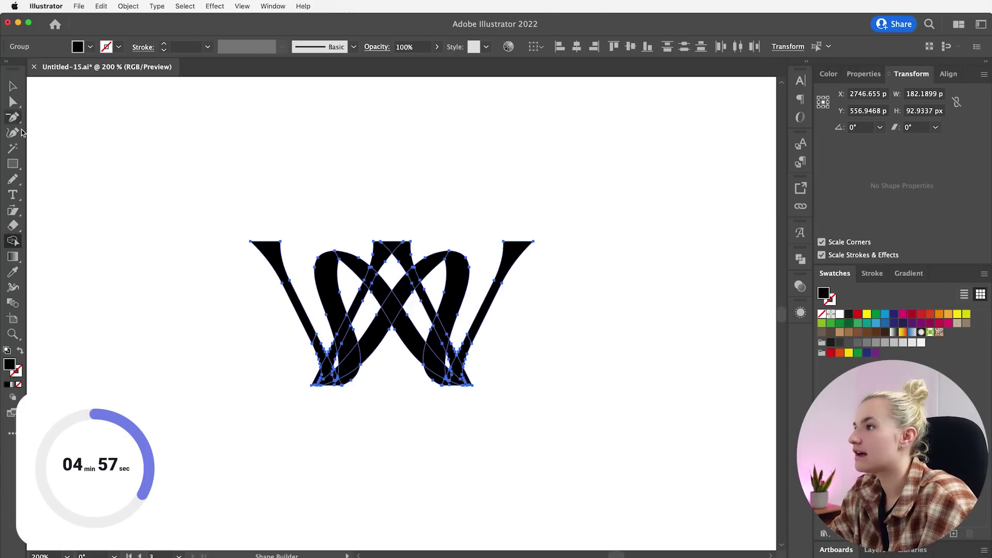
pyautogui.click(10, 86)
pyautogui.click(184, 197)
# - Delete the outer thin legs on both sides of the inverted monogram, keeping the looped strokes and the inner legs
pyautogui.doubleClick(278, 266)
pyautogui.click(276, 262)
pyautogui.press('Delete')
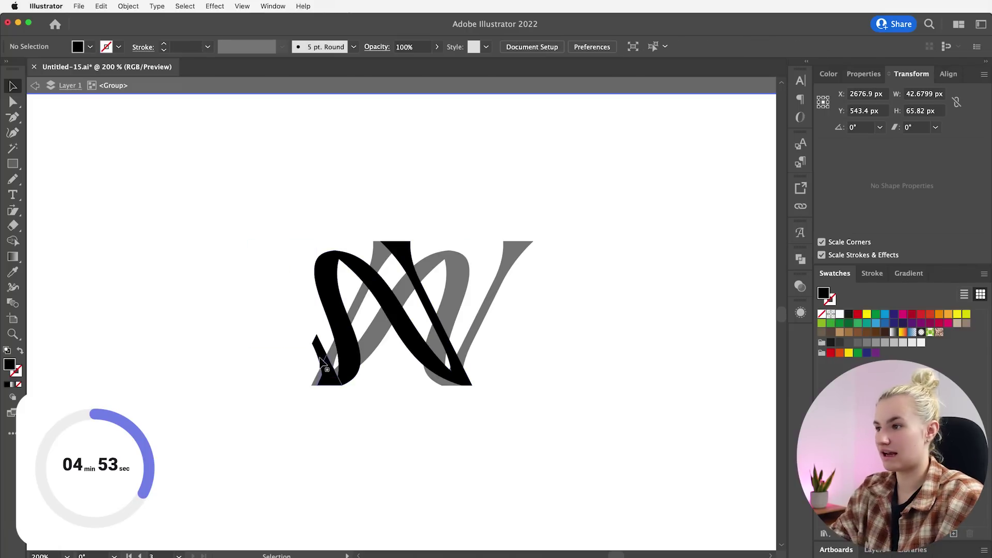
pyautogui.click(321, 359)
pyautogui.press('Delete')
pyautogui.doubleClick(592, 264)
pyautogui.click(515, 251)
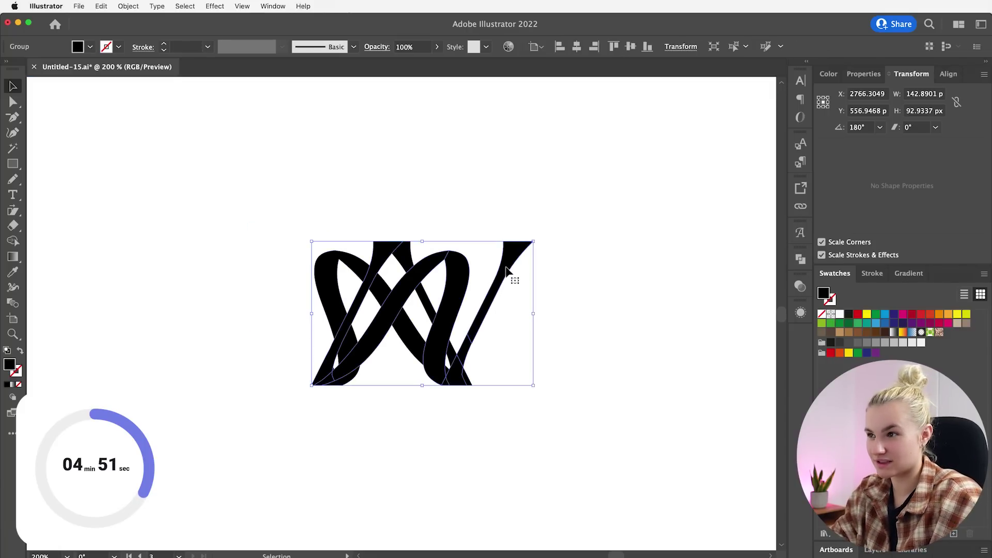
pyautogui.doubleClick(491, 317)
pyautogui.press('BackSpace')
pyautogui.doubleClick(508, 343)
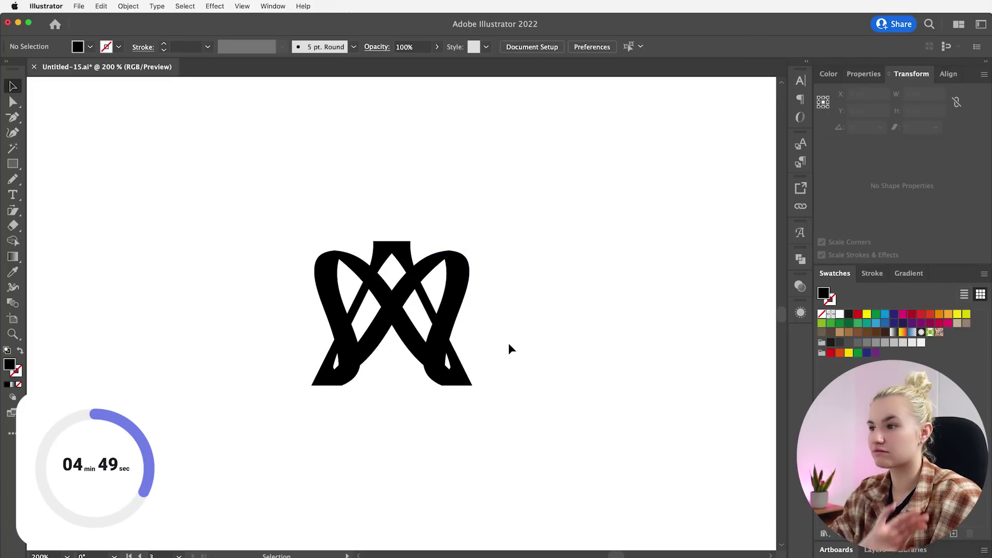
# - Examine the trimmed monogram up close, at small size and beside the TEMPUS wordmark
pyautogui.hscroll(-2, 508, 344)
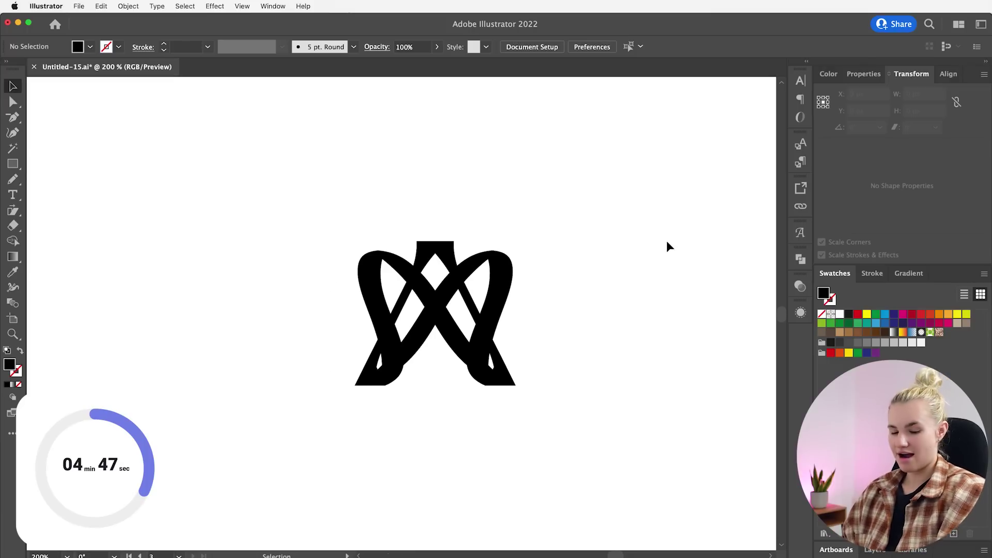
pyautogui.press('super+minus')
pyautogui.press('super+minus')
pyautogui.press('super+minus')
pyautogui.press('super+plus')
pyautogui.press('super+plus')
pyautogui.press('super+plus')
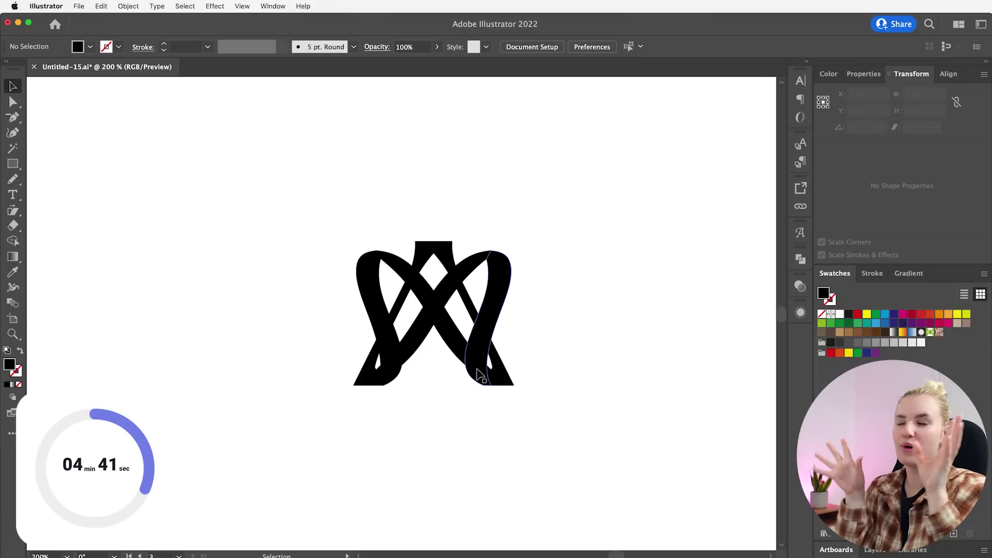
pyautogui.press('super+minus')
pyautogui.press('super+minus')
pyautogui.press('super+minus')
pyautogui.press('super+minus')
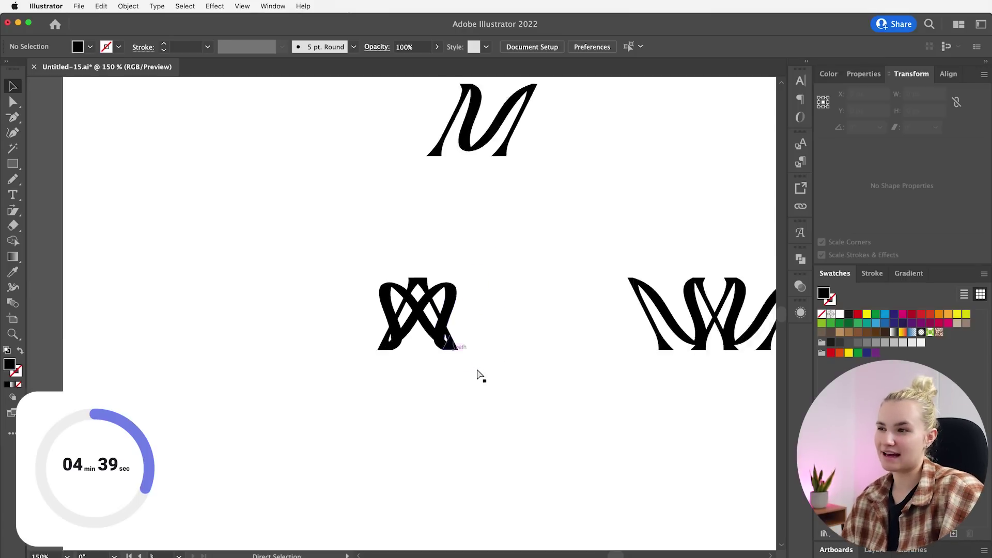
pyautogui.moveTo(425, 332); pyautogui.dragTo(606, 348)
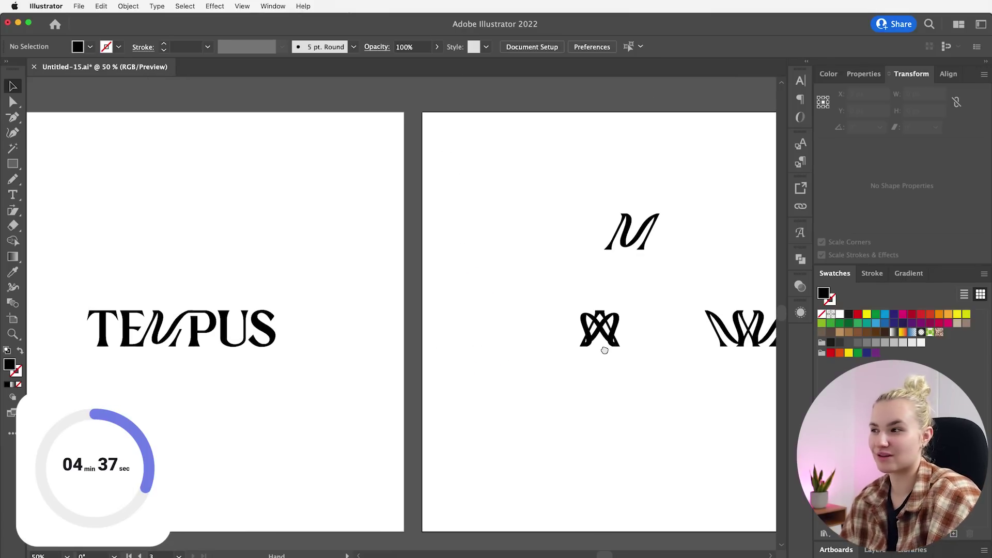
pyautogui.moveTo(677, 390); pyautogui.dragTo(545, 374)
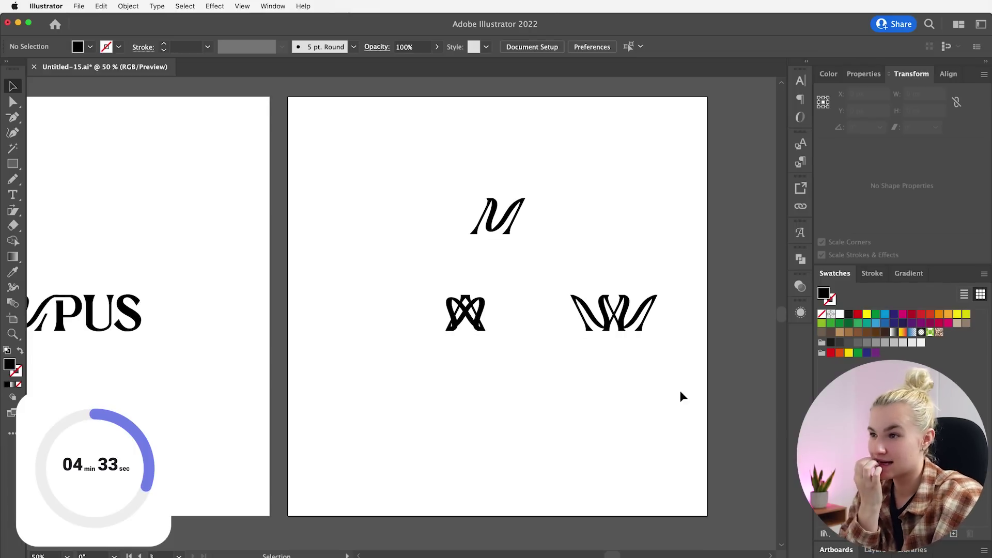
# - Delete the wide double-M monogram and move the single slanted M up over the artboard's upper edge
pyautogui.click(509, 215)
pyautogui.moveTo(603, 246); pyautogui.dragTo(572, 382)
pyautogui.press('Delete')
pyautogui.click(498, 216)
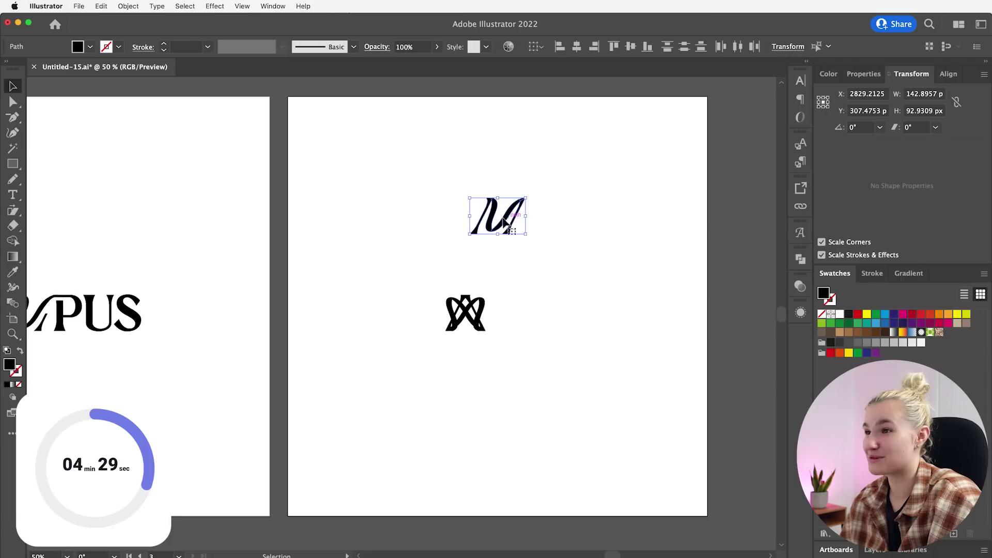
pyautogui.moveTo(497, 216); pyautogui.dragTo(514, 91)
pyautogui.click(578, 305)
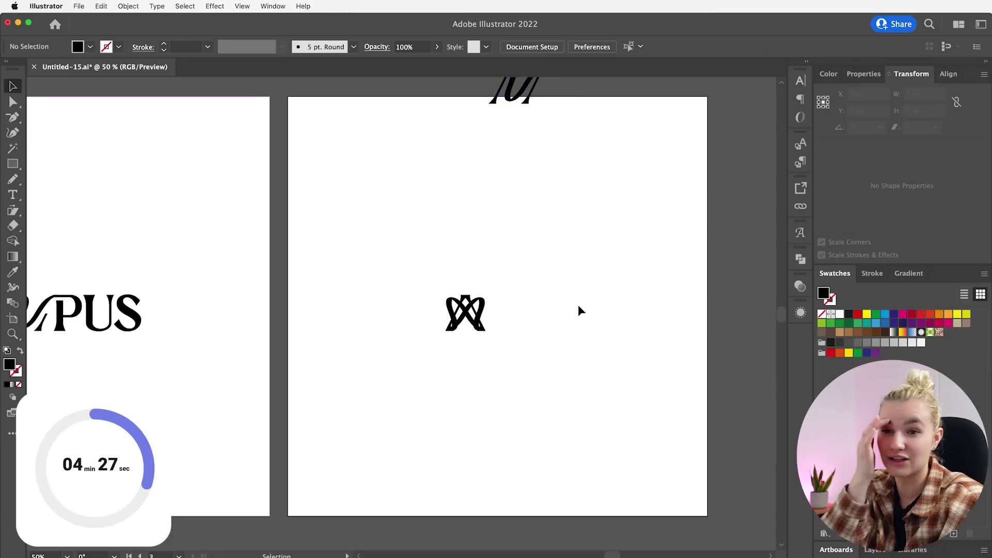
# - Enlarge the trimmed monogram to about 346 px wide and 310 px high and place it near the artboard's centre
pyautogui.moveTo(532, 268); pyautogui.dragTo(442, 354)
pyautogui.moveTo(485, 312); pyautogui.dragTo(533, 298)
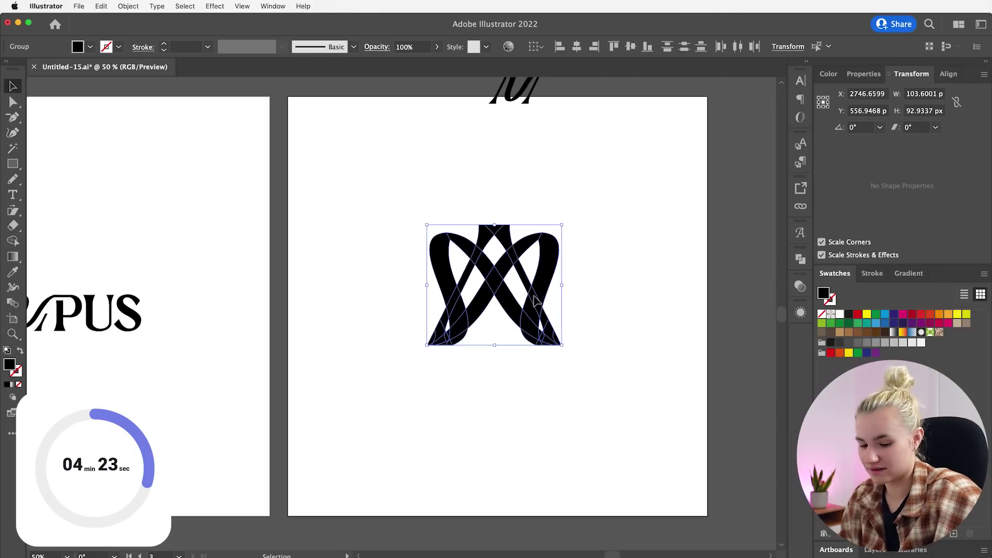
pyautogui.press('super+equal')
pyautogui.press('super+equal')
pyautogui.click(540, 311)
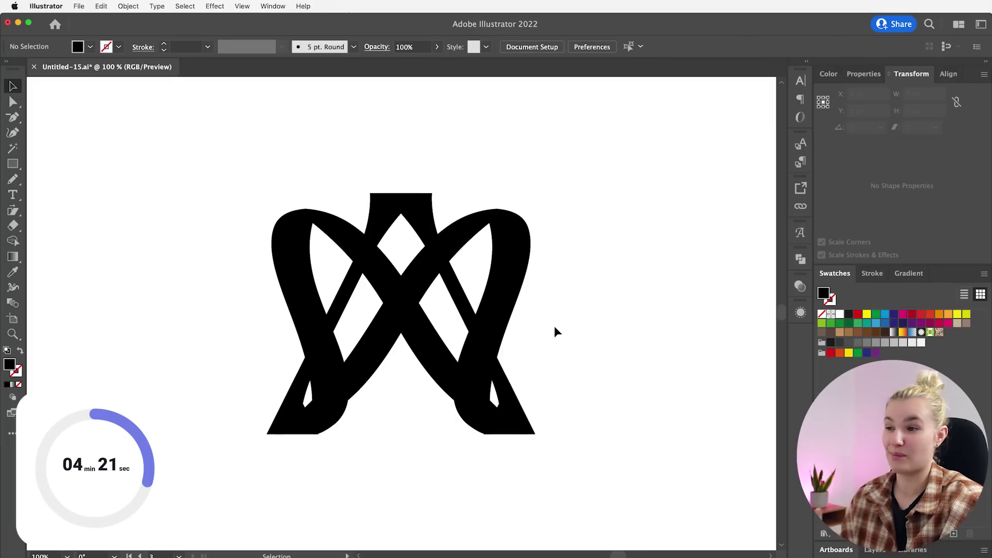
pyautogui.hscroll(-2, 558, 331)
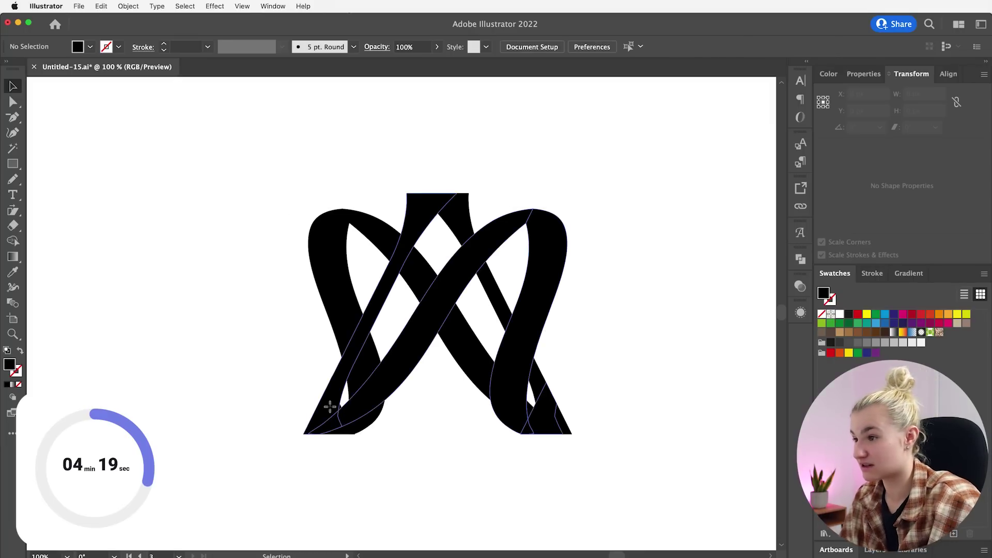
# - Try pulling one half of the enlarged monogram away to the right, and undo the move
pyautogui.click(330, 406)
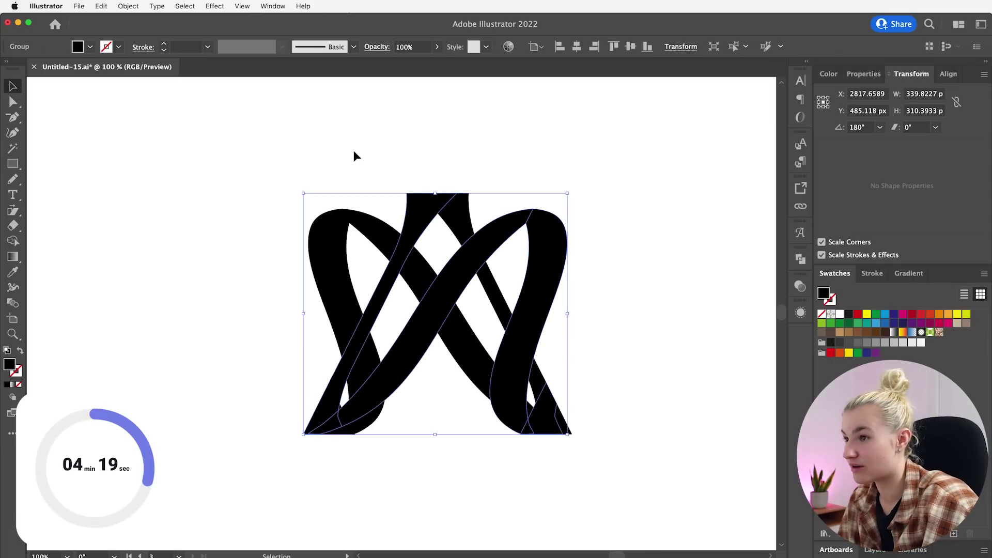
pyautogui.click(314, 175)
pyautogui.click(565, 266)
pyautogui.moveTo(453, 210); pyautogui.dragTo(691, 224)
pyautogui.press('super+z')
pyautogui.click(272, 145)
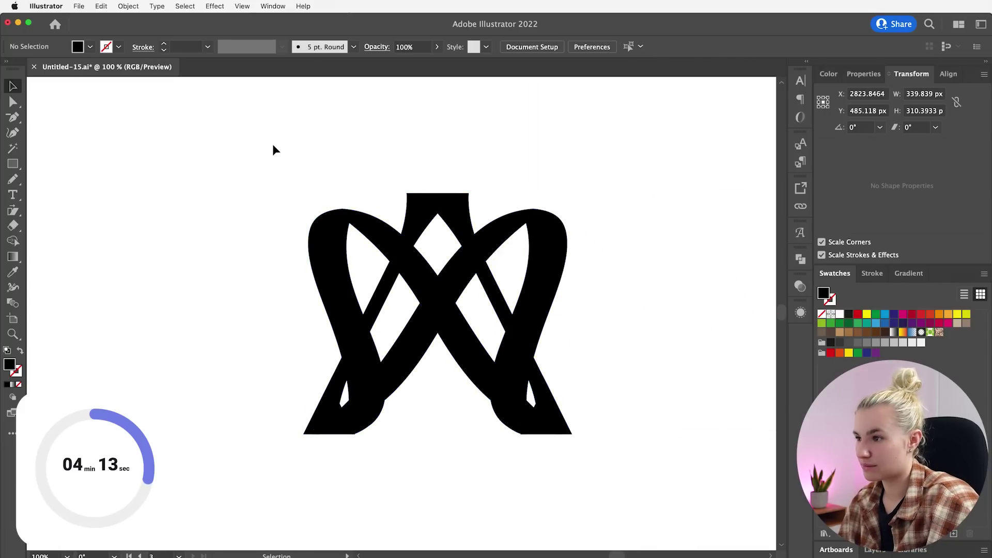
# - Unite both halves of the monogram into a single shape with Pathfinder
pyautogui.press('super+equal')
pyautogui.press('super+equal')
pyautogui.scroll(-4, 335, 384)
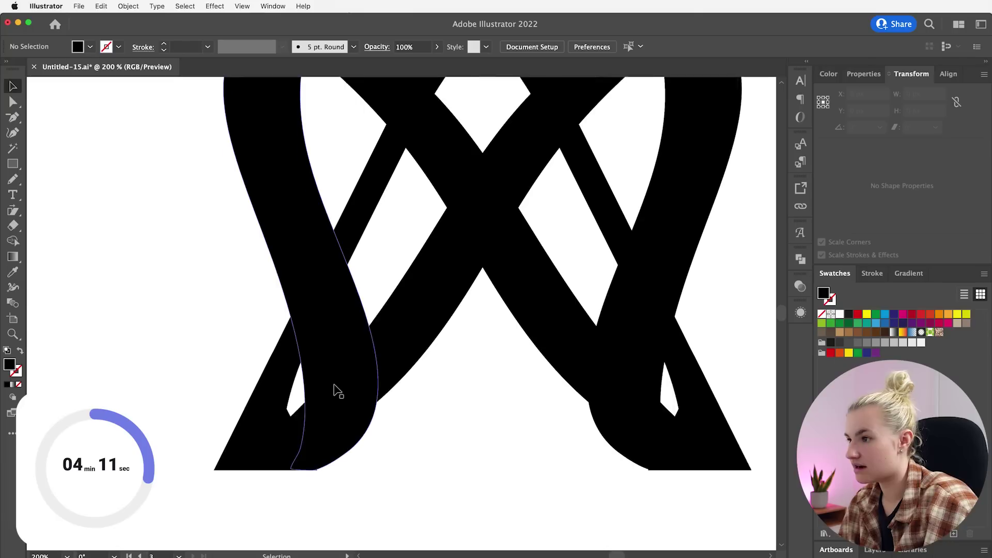
pyautogui.press('super+minus')
pyautogui.press('super+minus')
pyautogui.moveTo(248, 119); pyautogui.dragTo(705, 456)
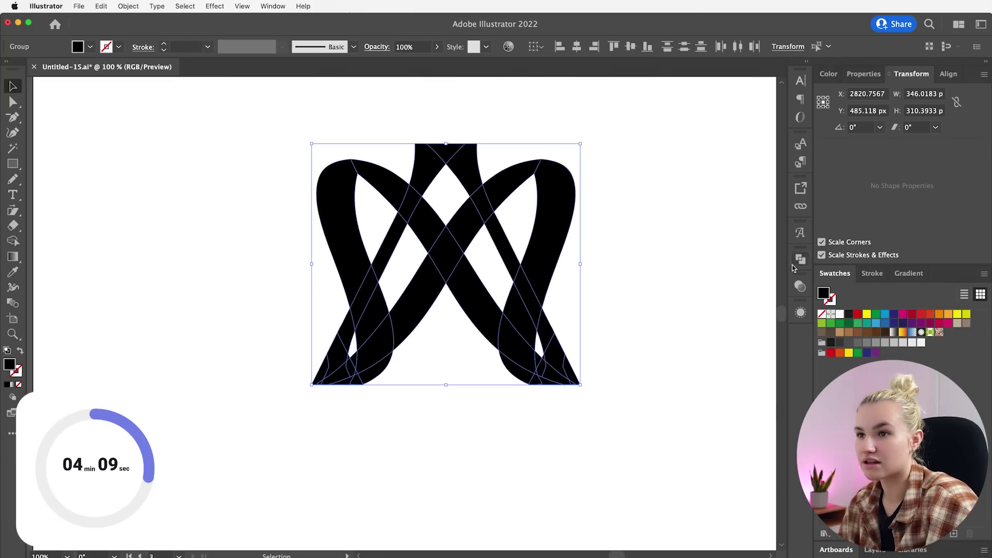
pyautogui.click(800, 261)
pyautogui.click(642, 287)
# - Redraw the small opening in the monogram's left foot with the Pencil tool as a rounded teardrop about 15 by 42 px
pyautogui.scroll(3, 299, 248)
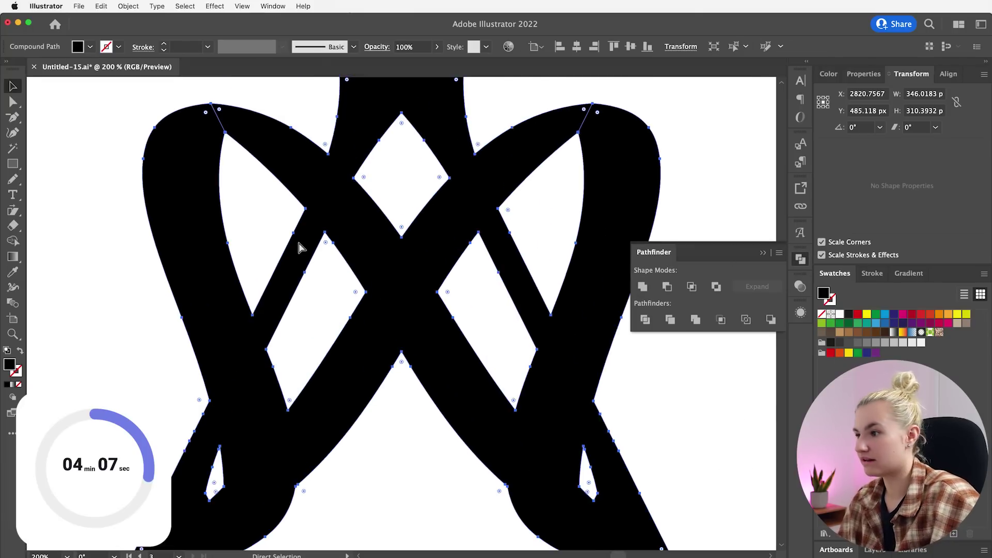
pyautogui.press('n')
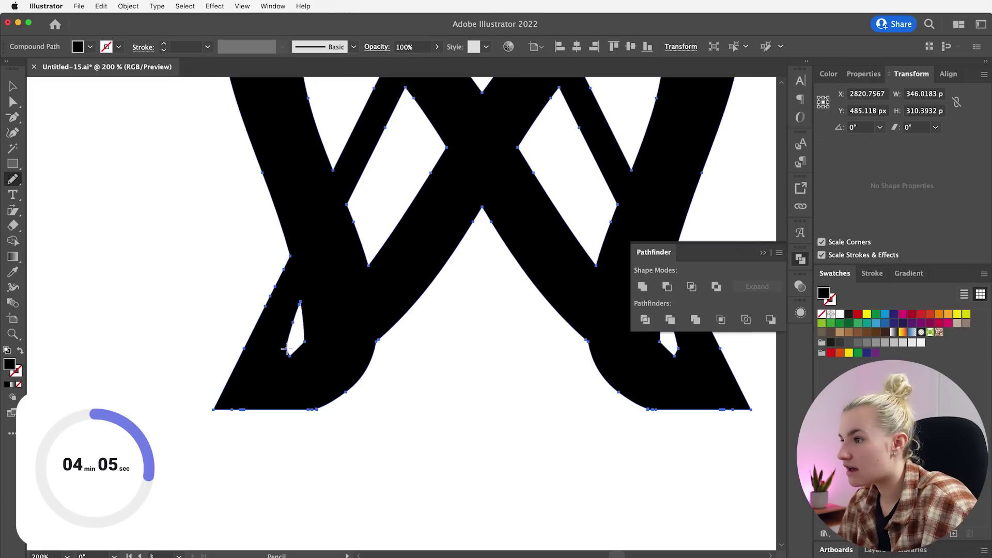
pyautogui.moveTo(308, 337); pyautogui.dragTo(305, 324)
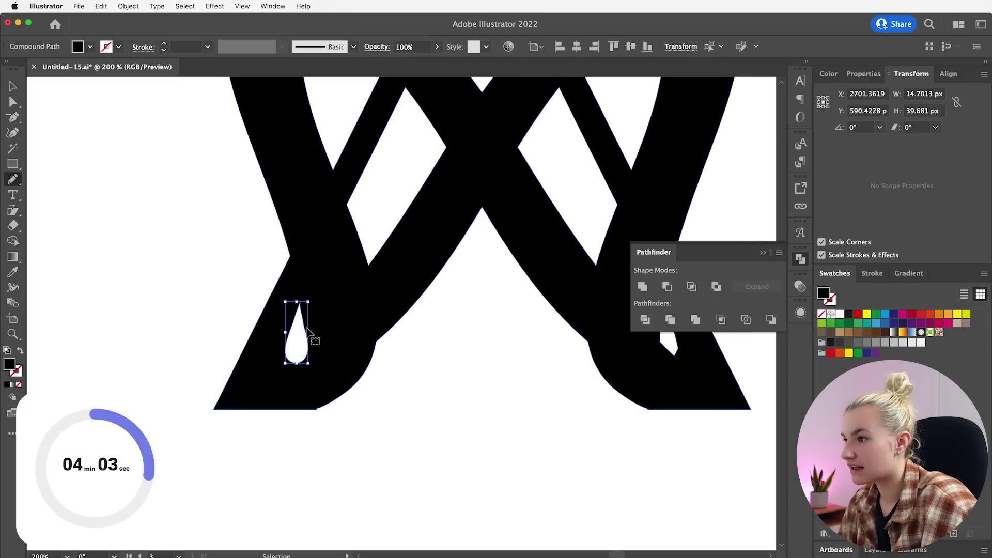
pyautogui.press('super+z')
pyautogui.moveTo(304, 365)
pyautogui.mouseDown()
pyautogui.moveTo(305, 327)
pyautogui.moveTo(309, 352)
pyautogui.mouseUp()
# - Round the small opening in the monogram's right foot with the Pencil tool into a teardrop about 12 by 35 px
pyautogui.hscroll(1, 392, 352)
pyautogui.hscroll(3, 390, 352)
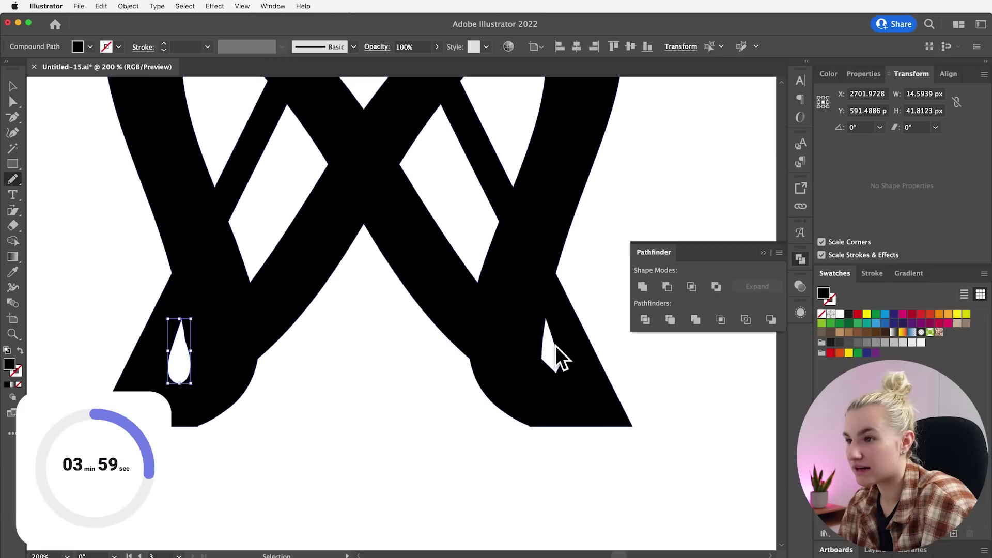
pyautogui.moveTo(550, 372); pyautogui.dragTo(560, 368)
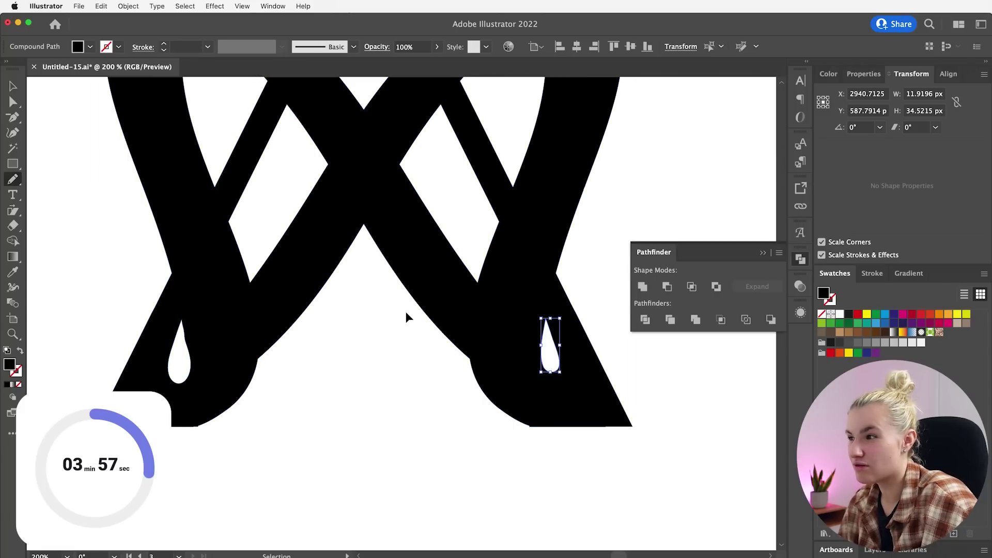
# - Refine the monogram's foot openings with the Pencil tool as teardrops, about 13 by 39 px in the right foot and 15 by 42 px in the left
pyautogui.press('super+z')
pyautogui.moveTo(559, 366)
pyautogui.mouseDown()
pyautogui.moveTo(533, 380)
pyautogui.moveTo(558, 379)
pyautogui.moveTo(557, 354)
pyautogui.mouseUp()
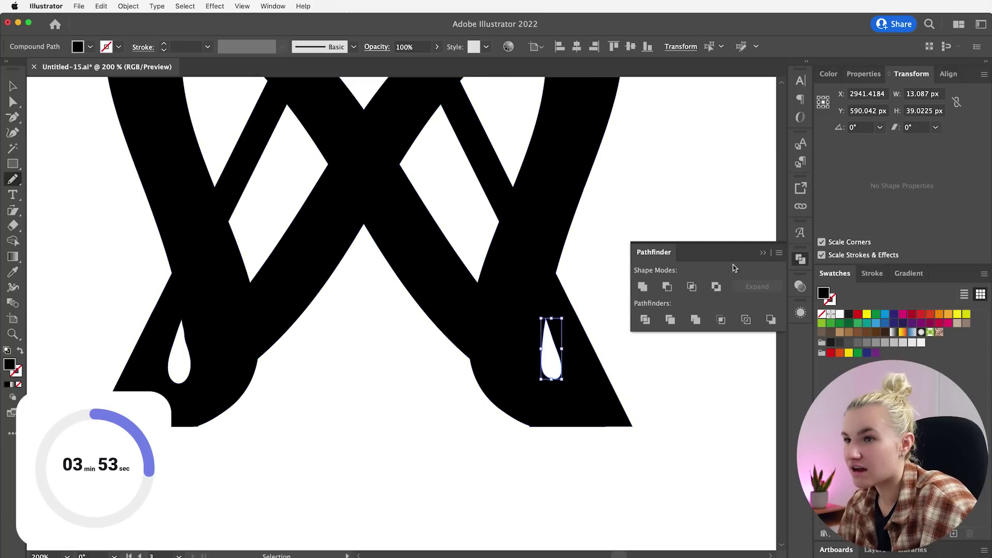
pyautogui.scroll(2, 620, 406)
pyautogui.hscroll(-2, 615, 407)
pyautogui.keyDown('super'); pyautogui.click(222, 374); pyautogui.keyUp('super')
pyautogui.moveTo(218, 355); pyautogui.dragTo(227, 397)
pyautogui.press('super+minus')
pyautogui.press('super+minus')
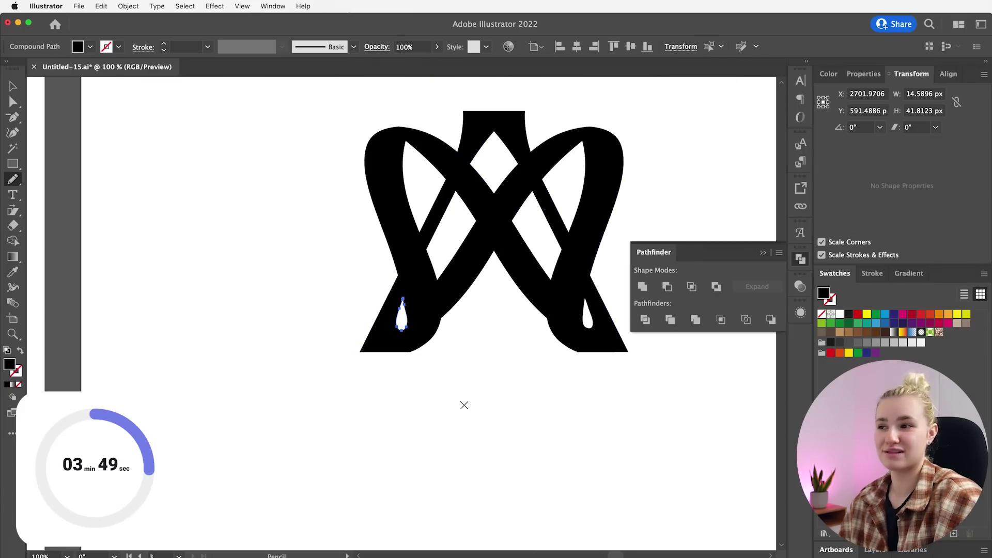
pyautogui.click(762, 253)
pyautogui.press('super+shift+a')
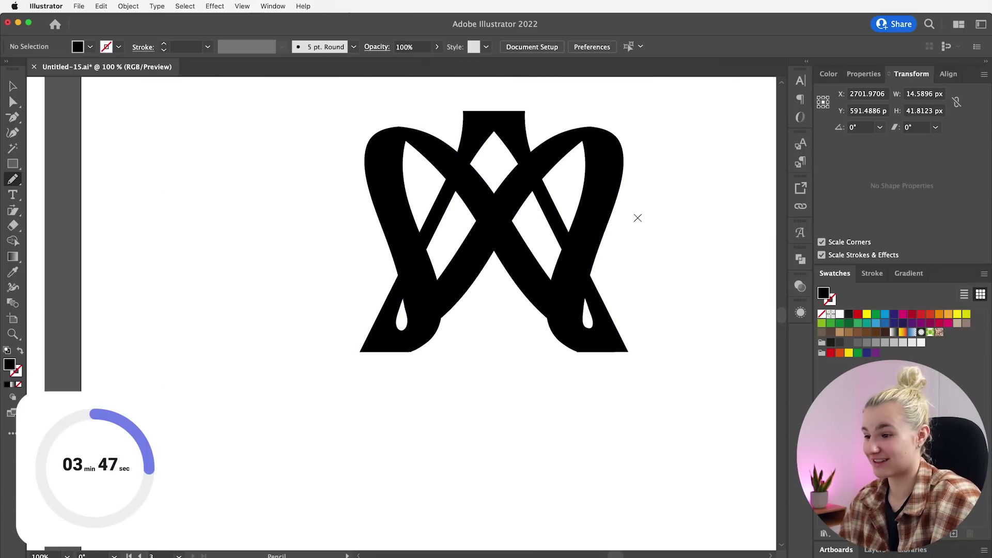
pyautogui.press('super+plus')
pyautogui.scroll(2, 638, 218)
pyautogui.hscroll(2, 637, 218)
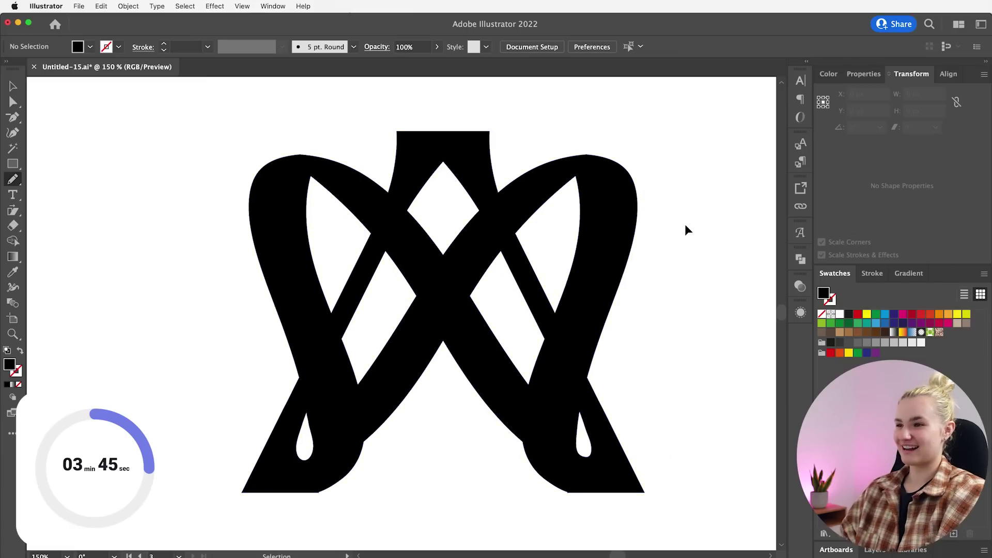
pyautogui.click(14, 87)
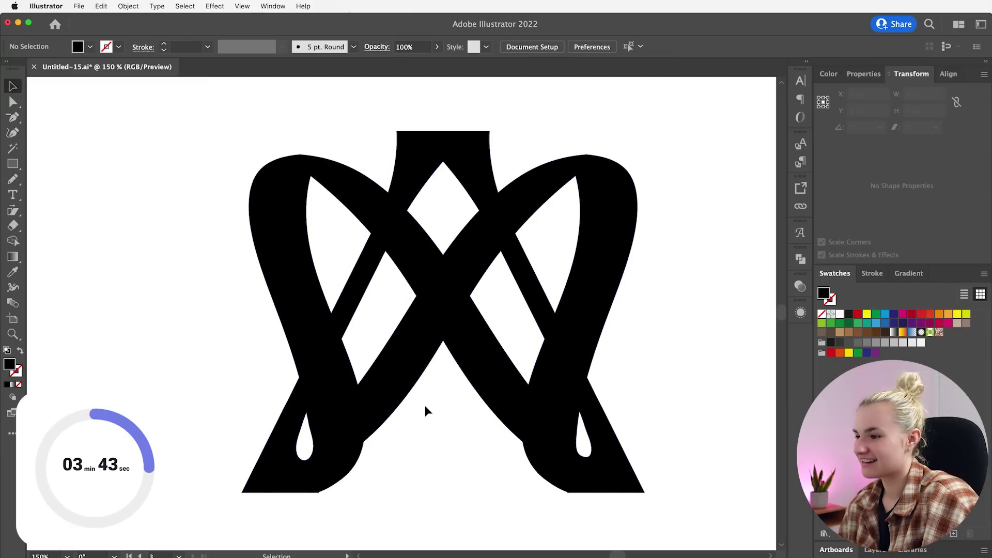
pyautogui.press('super+a')
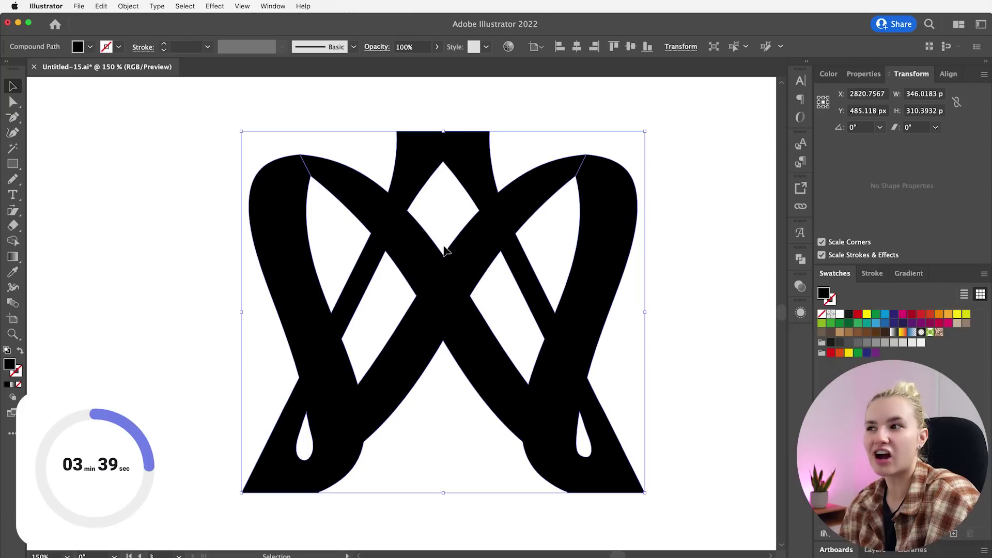
pyautogui.click(666, 192)
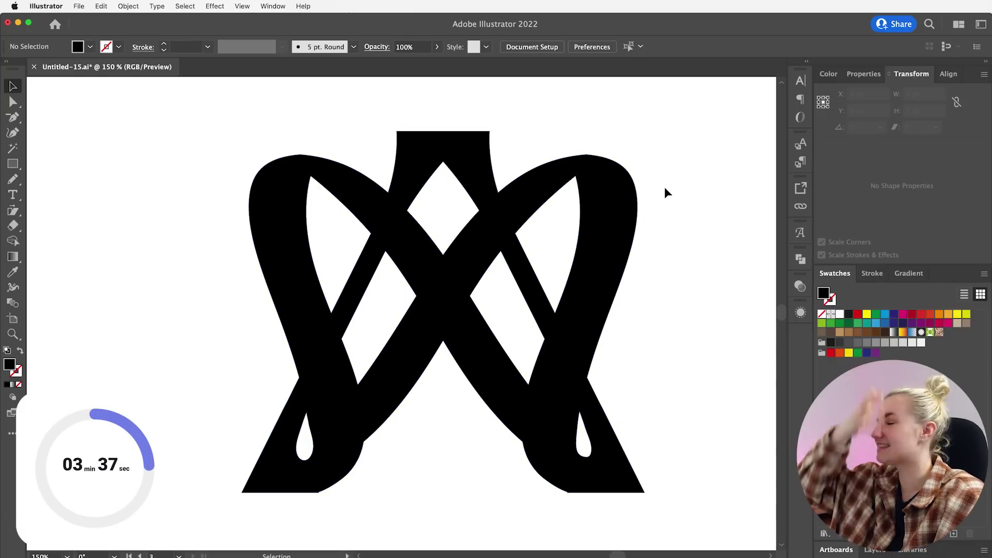
# - Move the spare M further above the third artboard and scale the logomark down slightly within the artboard
pyautogui.press('super+1')
pyautogui.press('super+minus')
pyautogui.press('super+minus')
pyautogui.press('super+minus')
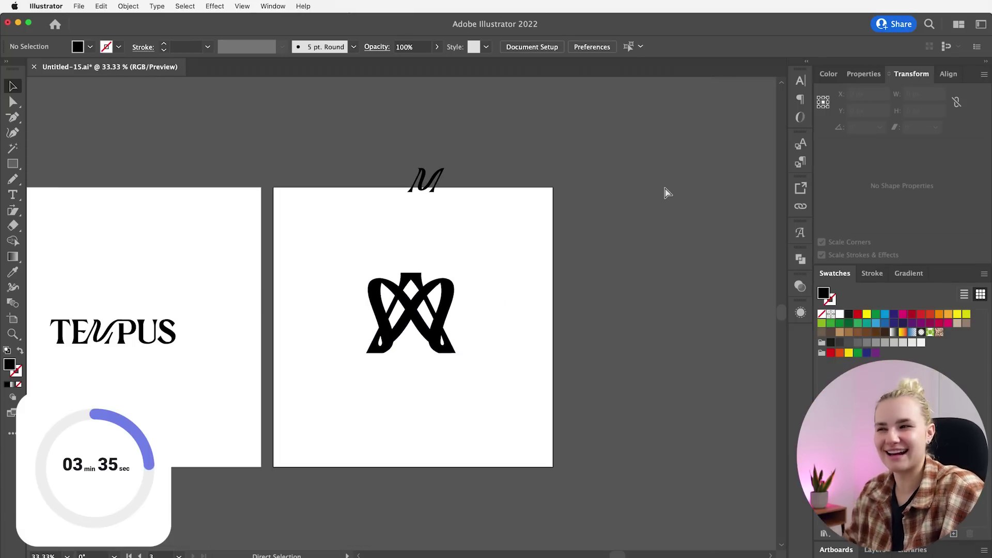
pyautogui.moveTo(425, 182); pyautogui.dragTo(433, 133)
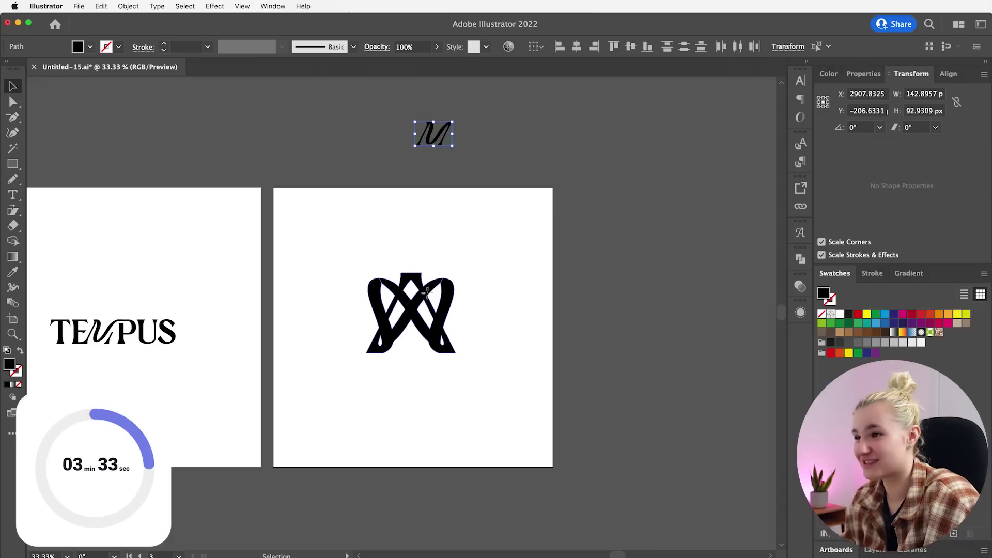
pyautogui.click(453, 294)
pyautogui.moveTo(430, 284); pyautogui.dragTo(438, 336)
pyautogui.click(558, 337)
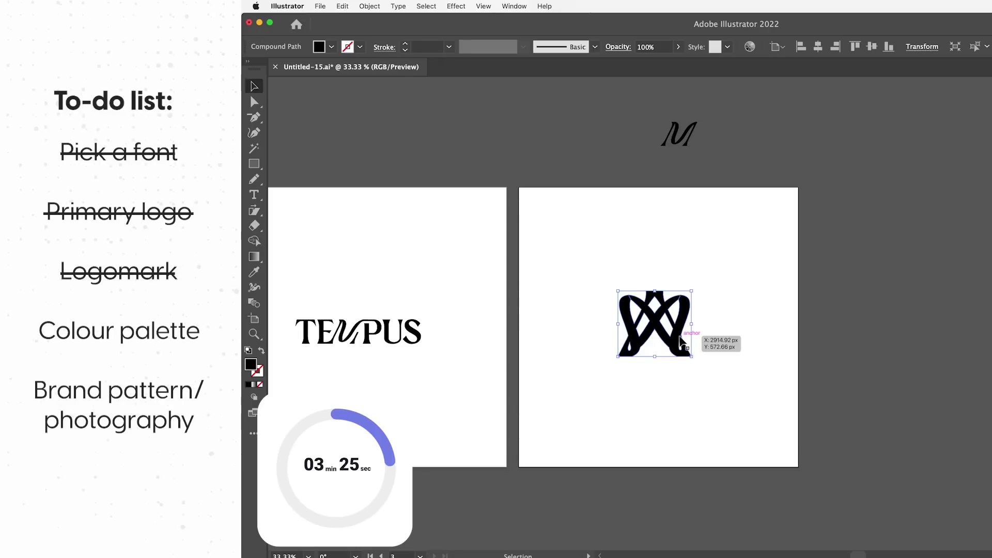
pyautogui.click(786, 332)
# - Duplicate the logomark artboard to its right and delete the logomark from the copy
pyautogui.hscroll(2, 786, 333)
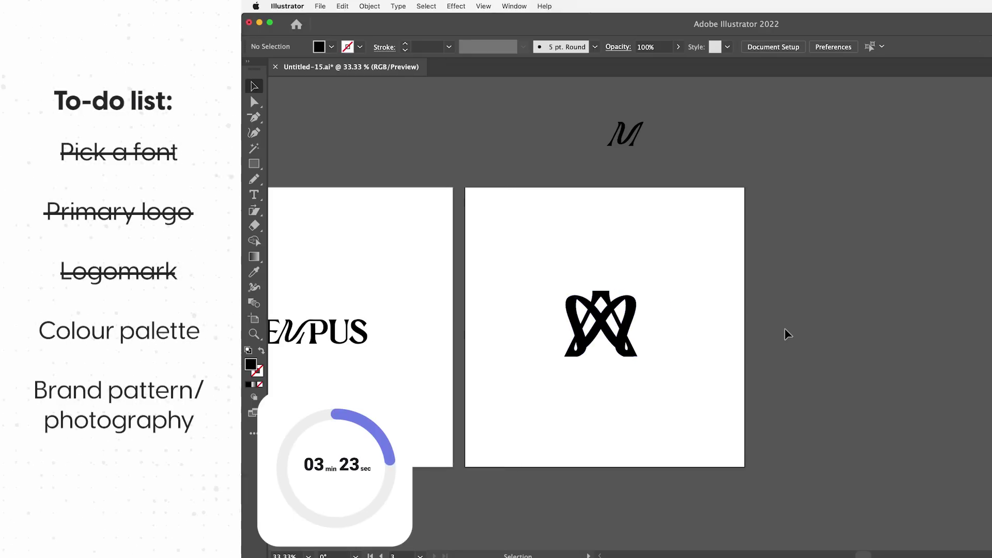
pyautogui.hotkey('shift', 'o')
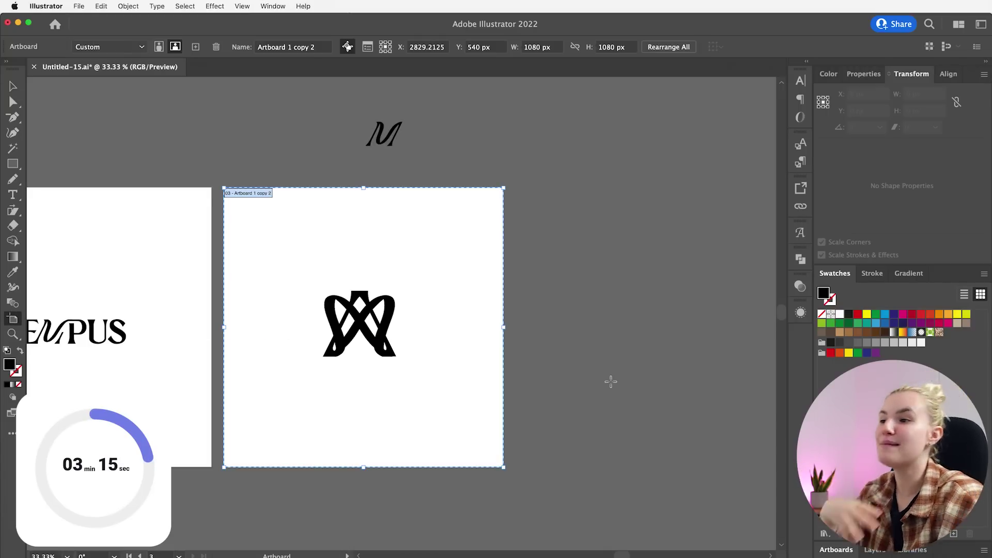
pyautogui.hscroll(5, 611, 381)
pyautogui.moveTo(195, 406); pyautogui.dragTo(476, 391)
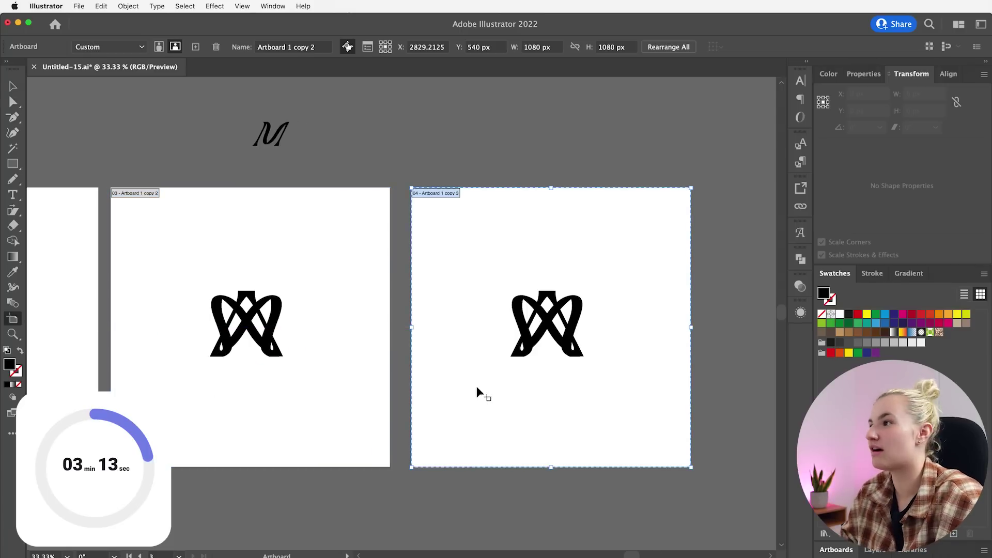
pyautogui.click(13, 87)
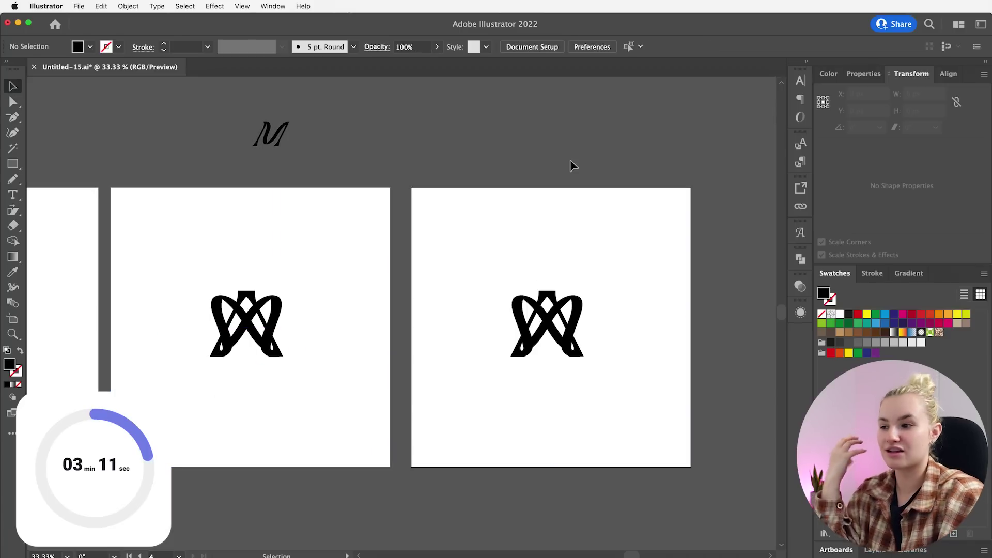
pyautogui.press('super+equal')
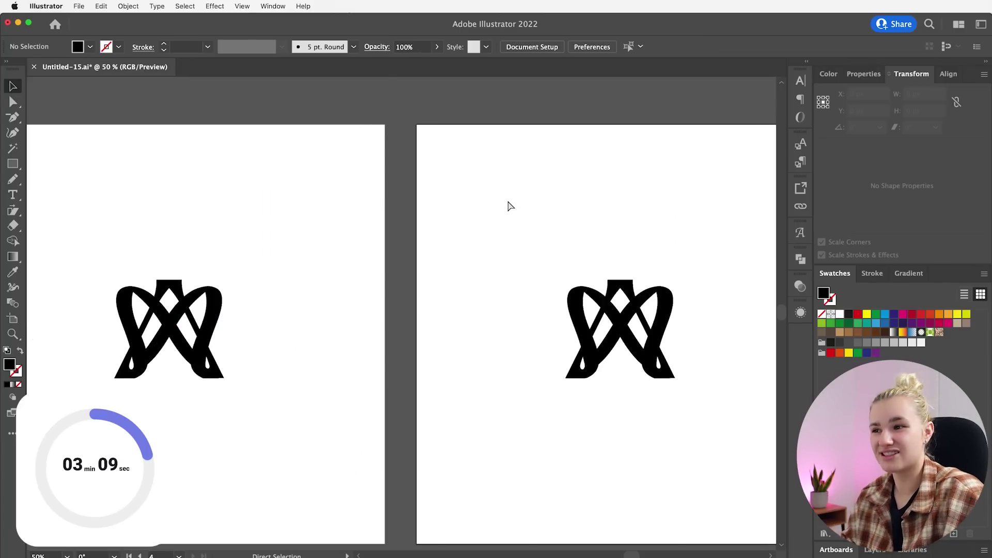
pyautogui.hscroll(5, 496, 200)
pyautogui.press('super+minus')
pyautogui.moveTo(385, 196); pyautogui.dragTo(546, 483)
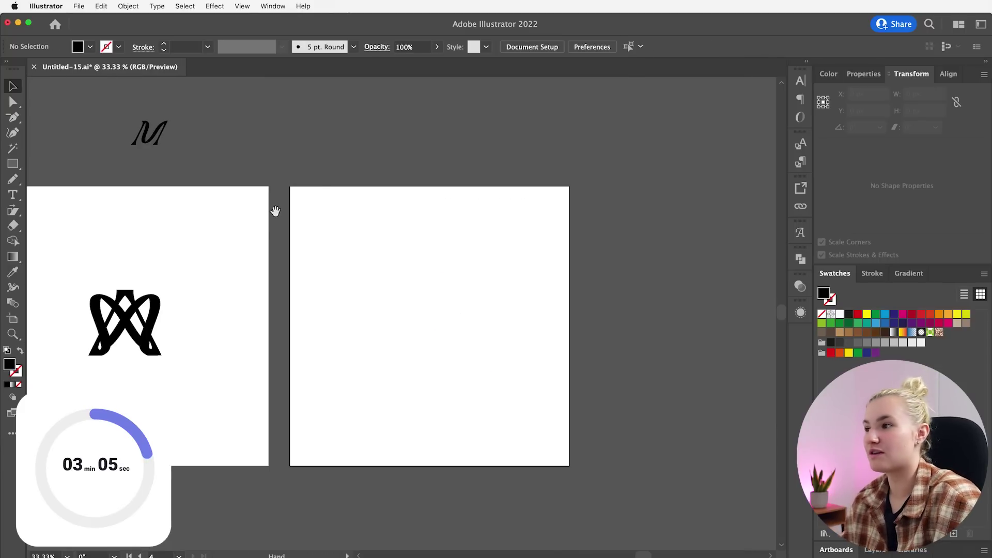
# - Copy the six colour squares from the mood board and paste them into the upper-left area of the empty fourth artboard
pyautogui.moveTo(110, 253); pyautogui.dragTo(452, 242)
pyautogui.moveTo(192, 259); pyautogui.dragTo(551, 273)
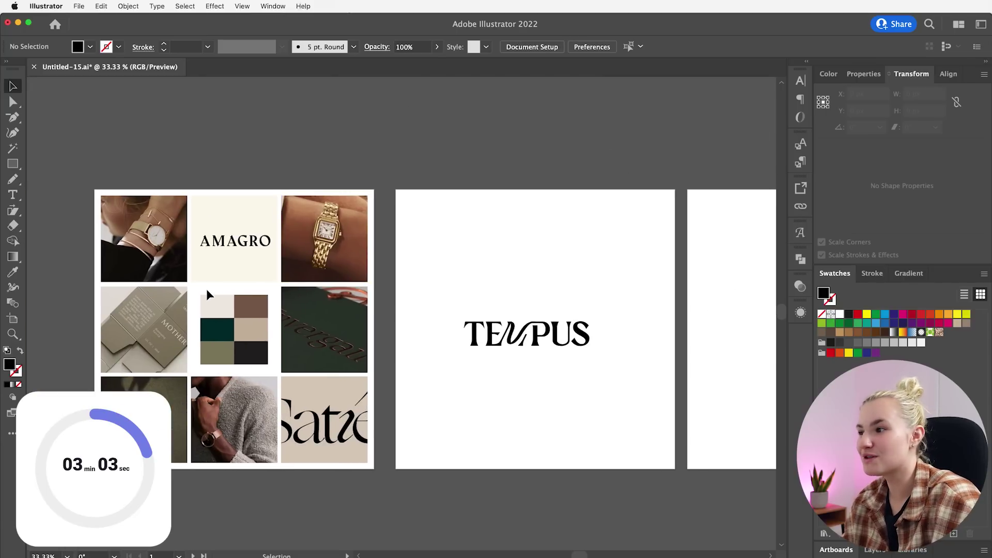
pyautogui.click(209, 287)
pyautogui.doubleClick(247, 317)
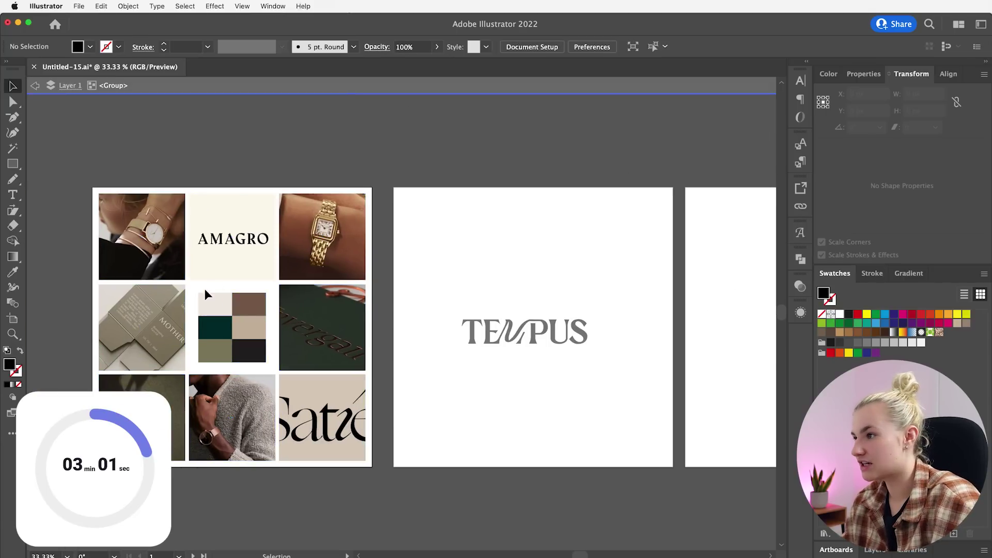
pyautogui.moveTo(260, 361); pyautogui.dragTo(261, 363)
pyautogui.doubleClick(642, 343)
pyautogui.hscroll(10, 642, 343)
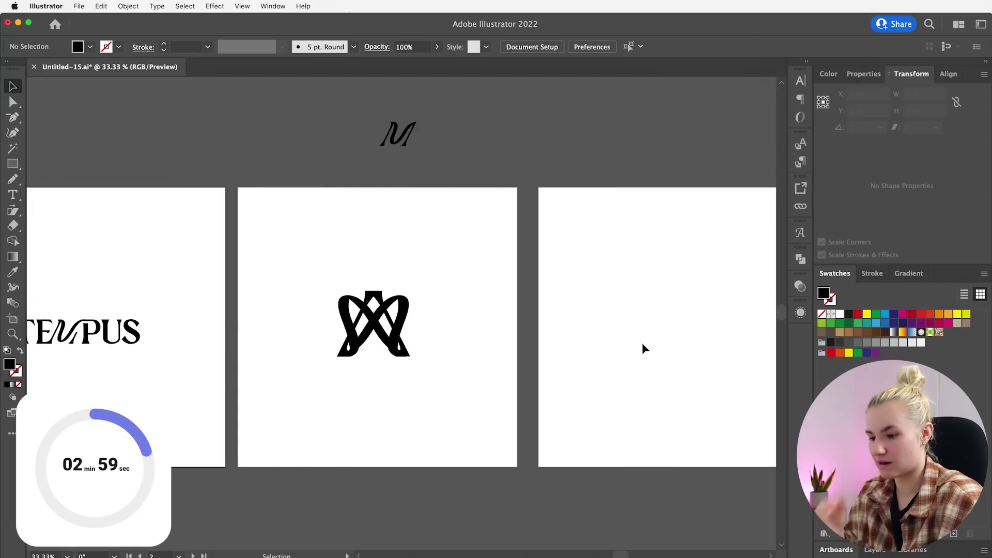
pyautogui.press('super+v')
pyautogui.moveTo(433, 326); pyautogui.dragTo(572, 277)
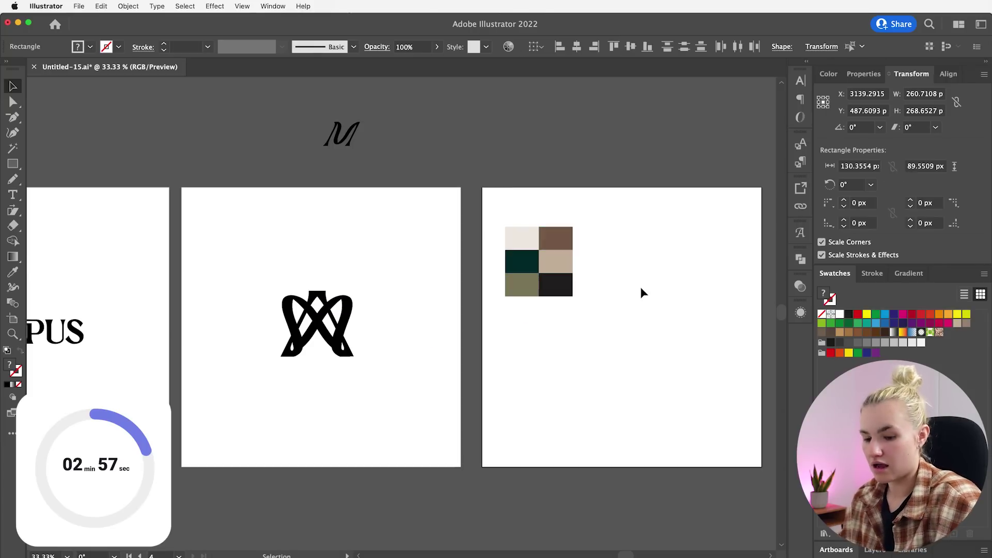
pyautogui.click(643, 290)
# - Place two copies of the six-colour block in a row to the right of the original
pyautogui.press('super+equal')
pyautogui.hscroll(8, 643, 293)
pyautogui.click(381, 284)
pyautogui.moveTo(381, 283); pyautogui.dragTo(494, 288)
pyautogui.click(646, 255)
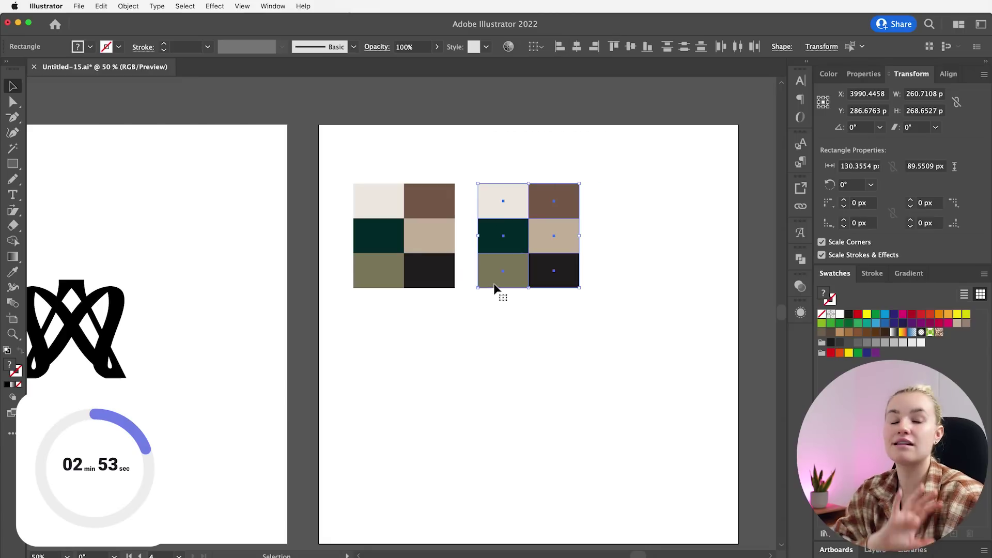
pyautogui.click(657, 215)
pyautogui.moveTo(639, 173); pyautogui.dragTo(512, 283)
pyautogui.moveTo(555, 201); pyautogui.dragTo(665, 204)
# - Reduce the blocks to single columns, brown, beige and black in the first and off-white, dark teal and olive in the others, and shift the first slightly left
pyautogui.click(588, 199)
pyautogui.moveTo(567, 304); pyautogui.dragTo(567, 304)
pyautogui.press('Delete')
pyautogui.moveTo(664, 155); pyautogui.dragTo(683, 345)
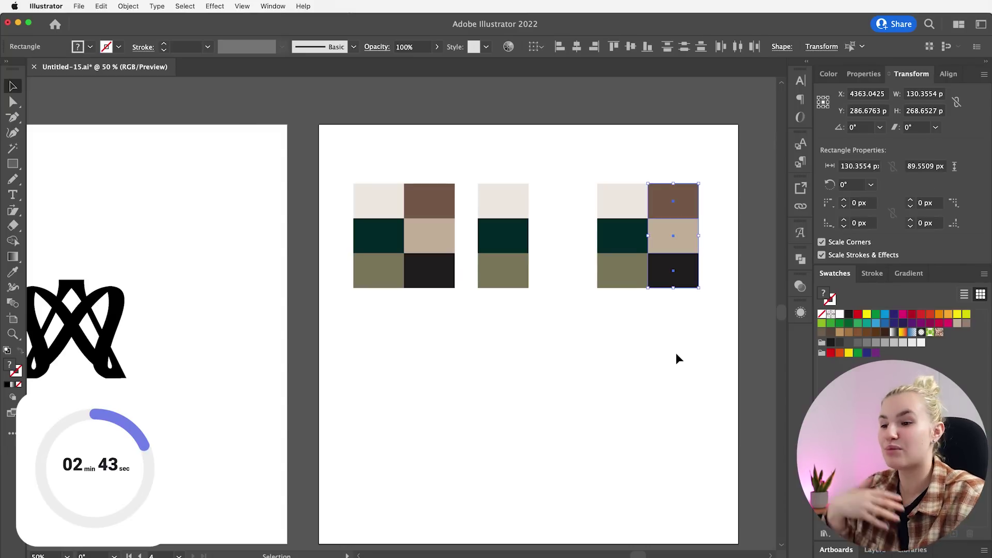
pyautogui.press('Delete')
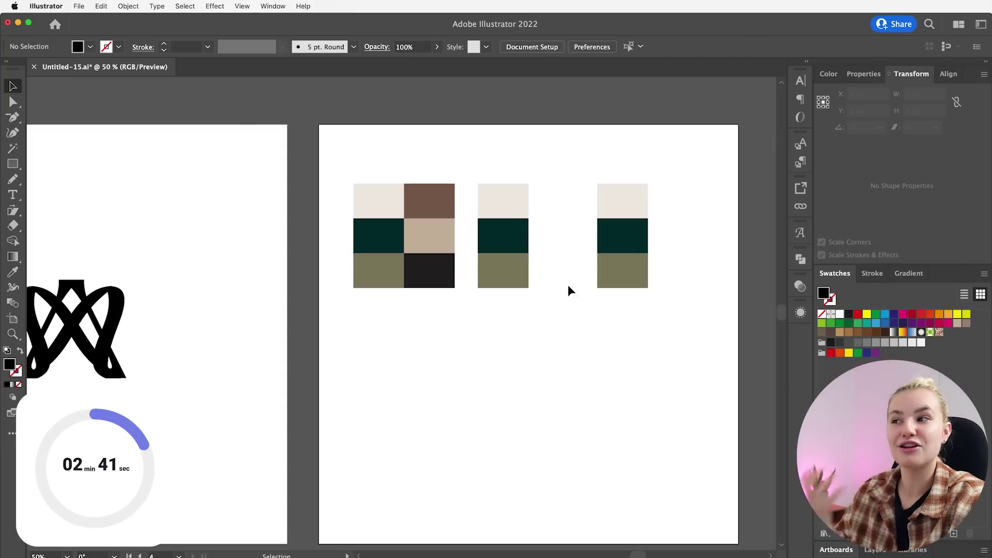
pyautogui.moveTo(363, 295); pyautogui.dragTo(365, 296)
pyautogui.press('Delete')
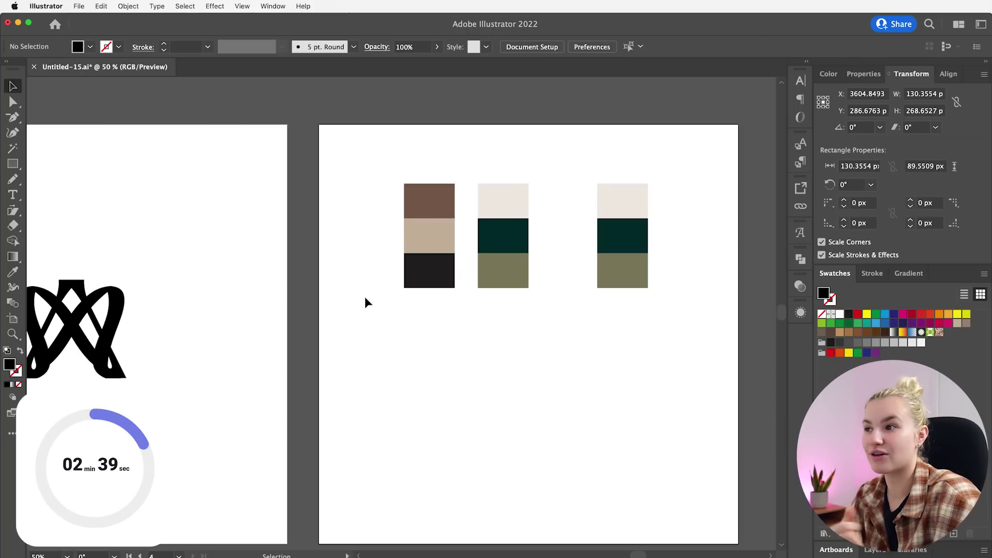
pyautogui.moveTo(423, 162); pyautogui.dragTo(423, 284)
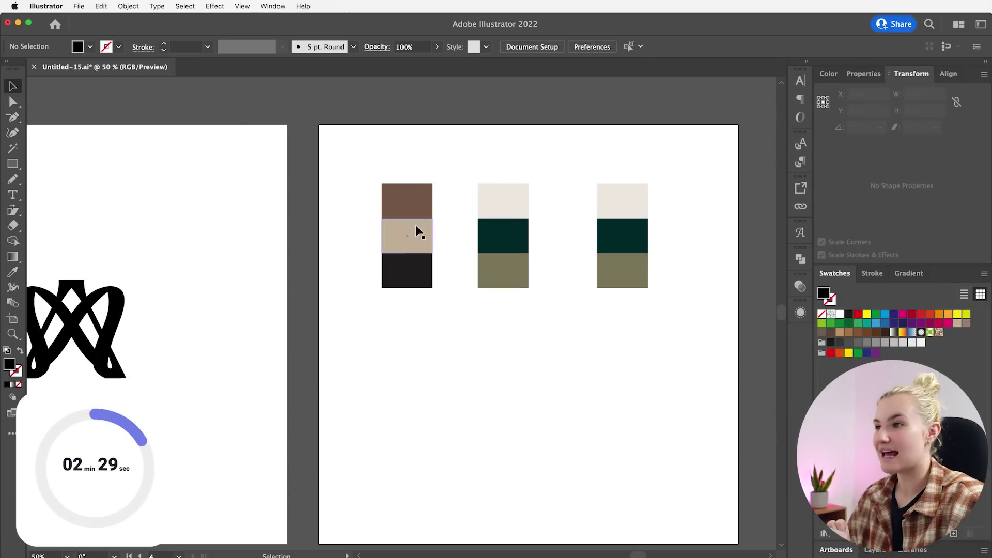
pyautogui.click(414, 207)
pyautogui.press('i')
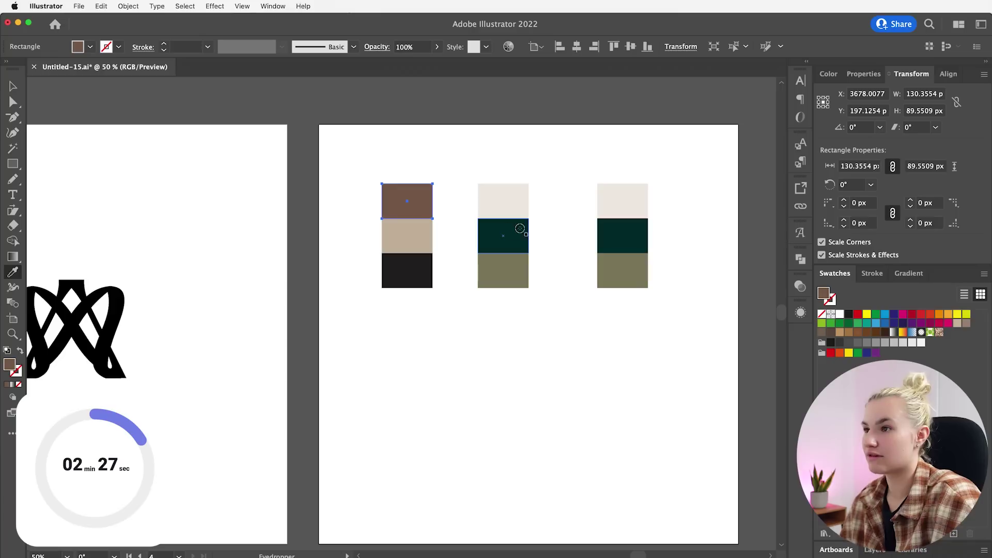
pyautogui.press('super+shift+a')
pyautogui.press('v')
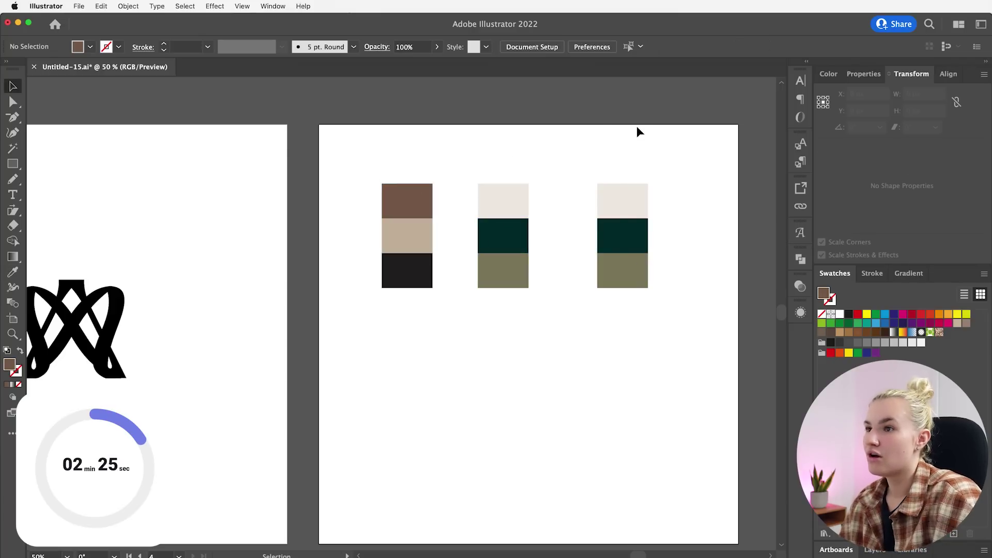
# - Duplicate the off-white, dark teal and olive column twice to start a second row below the existing columns
pyautogui.click(624, 197)
pyautogui.keyDown('alt'); pyautogui.moveTo(624, 197); pyautogui.dragTo(404, 343); pyautogui.keyUp('alt')
pyautogui.keyDown('alt'); pyautogui.moveTo(408, 424); pyautogui.dragTo(509, 424); pyautogui.keyUp('alt')
# - Recolour the top square of the second row's right column dark olive green, with hue 80° and saturation 48%
pyautogui.click(518, 347)
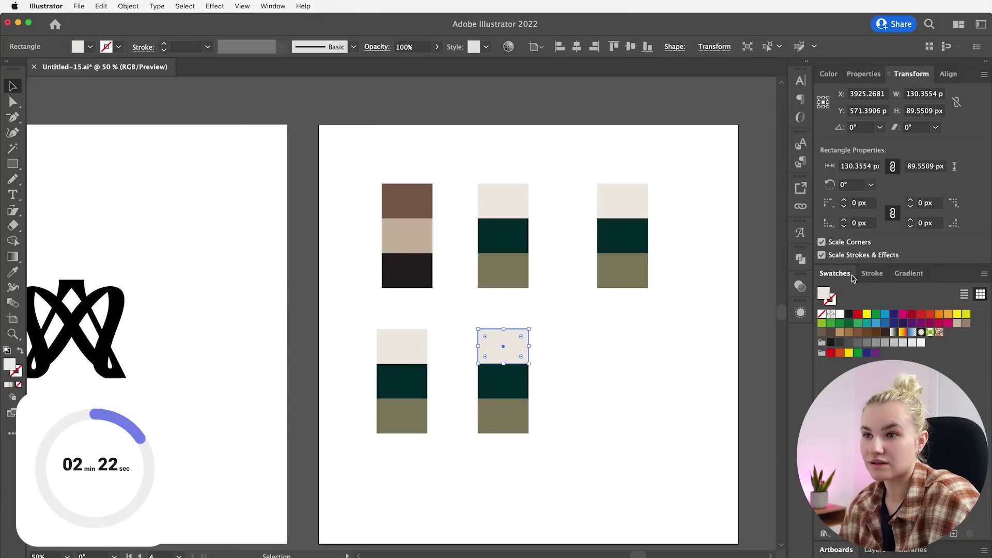
pyautogui.doubleClick(823, 296)
pyautogui.moveTo(624, 237); pyautogui.dragTo(801, 234)
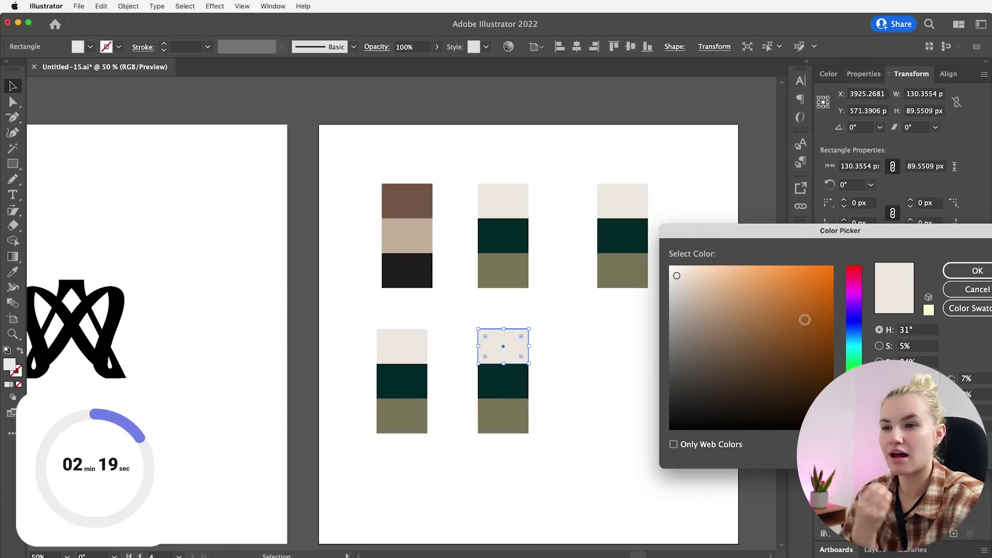
pyautogui.click(709, 335)
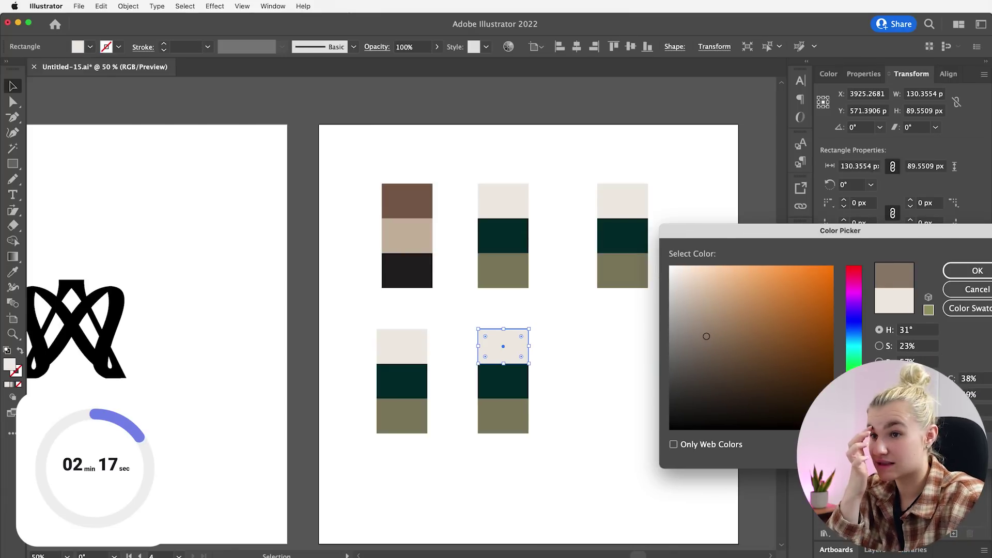
pyautogui.moveTo(853, 416); pyautogui.dragTo(853, 398)
pyautogui.moveTo(763, 385); pyautogui.dragTo(746, 385)
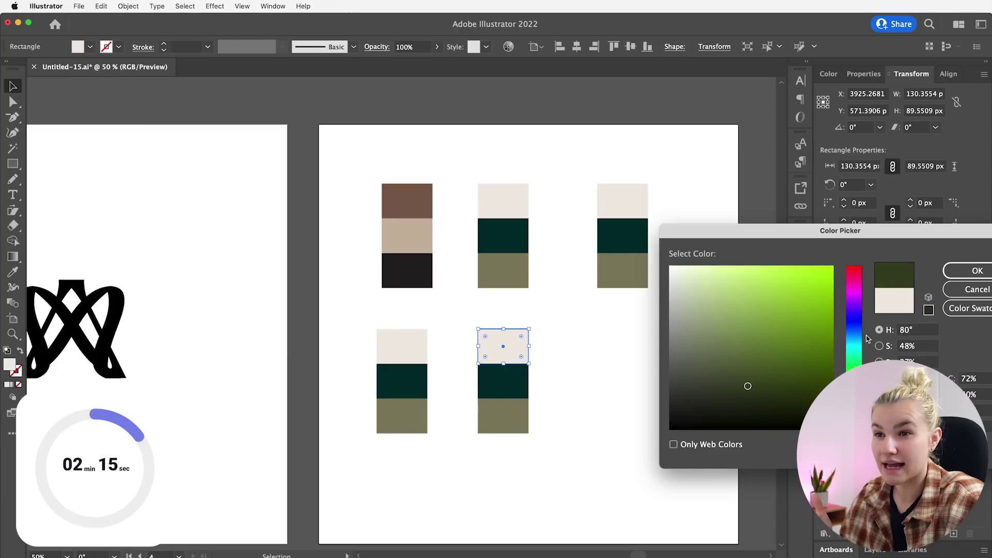
pyautogui.press('Return')
# - Recolour the middle square of the second row's right column medium green, with hue 135° and saturation 35%
pyautogui.click(522, 389)
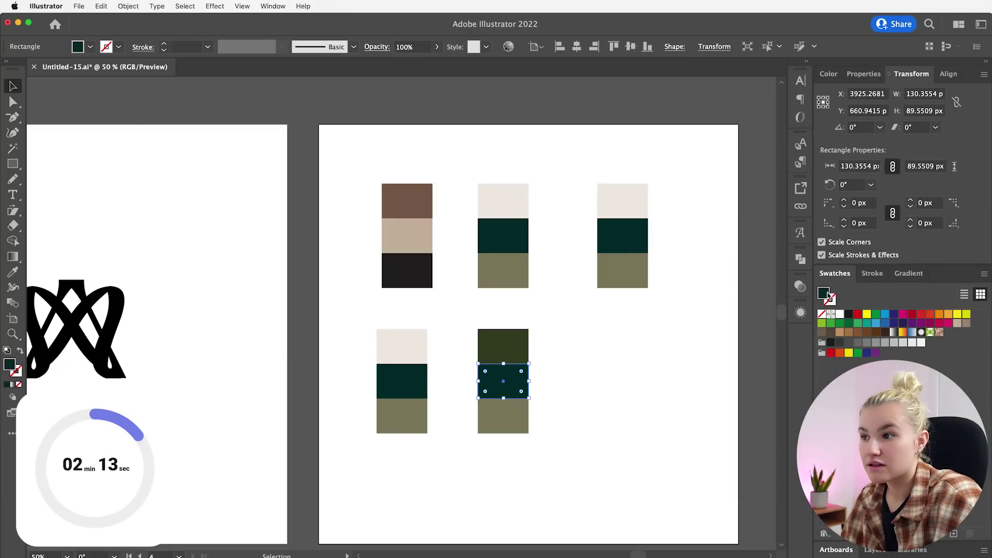
pyautogui.doubleClick(824, 295)
pyautogui.moveTo(854, 350); pyautogui.dragTo(855, 363)
pyautogui.moveTo(733, 352); pyautogui.dragTo(727, 350)
pyautogui.click(977, 270)
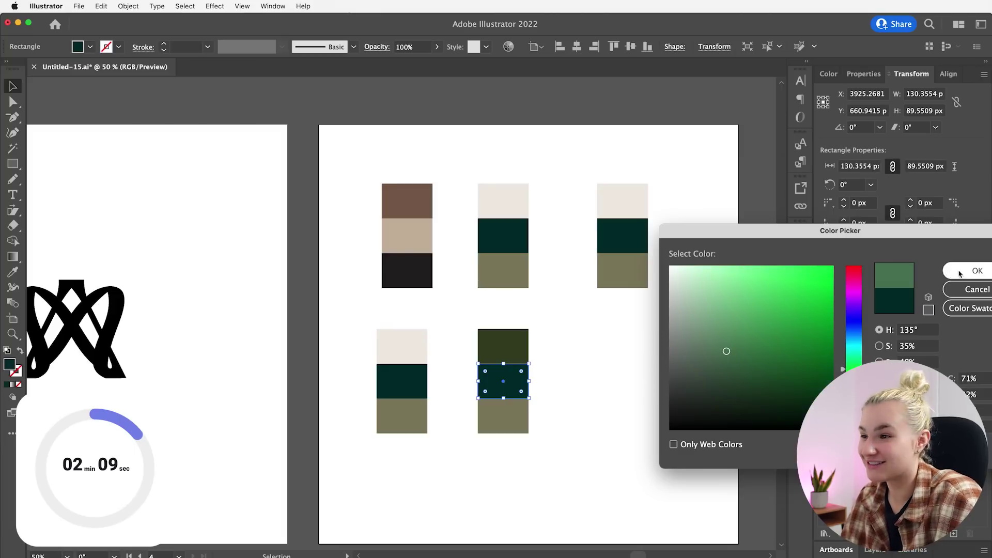
# - Recolour the bottom square of the second row's right column a muted pale yellow with hue 49°
pyautogui.click(504, 427)
pyautogui.doubleClick(827, 303)
pyautogui.moveTo(701, 285); pyautogui.dragTo(688, 265)
pyautogui.press('Return')
pyautogui.click(671, 350)
pyautogui.click(505, 429)
pyautogui.doubleClick(823, 294)
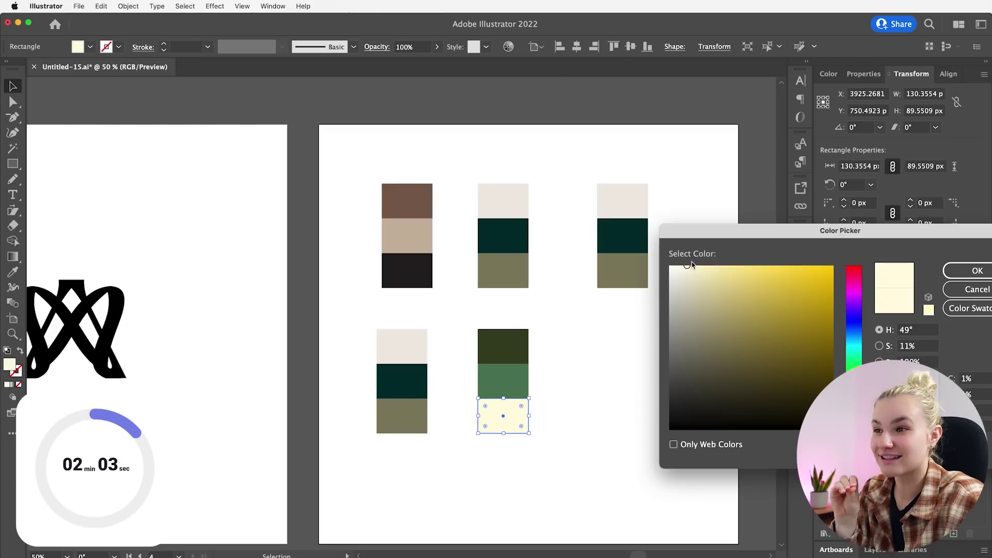
pyautogui.moveTo(691, 264); pyautogui.dragTo(697, 276)
pyautogui.click(948, 274)
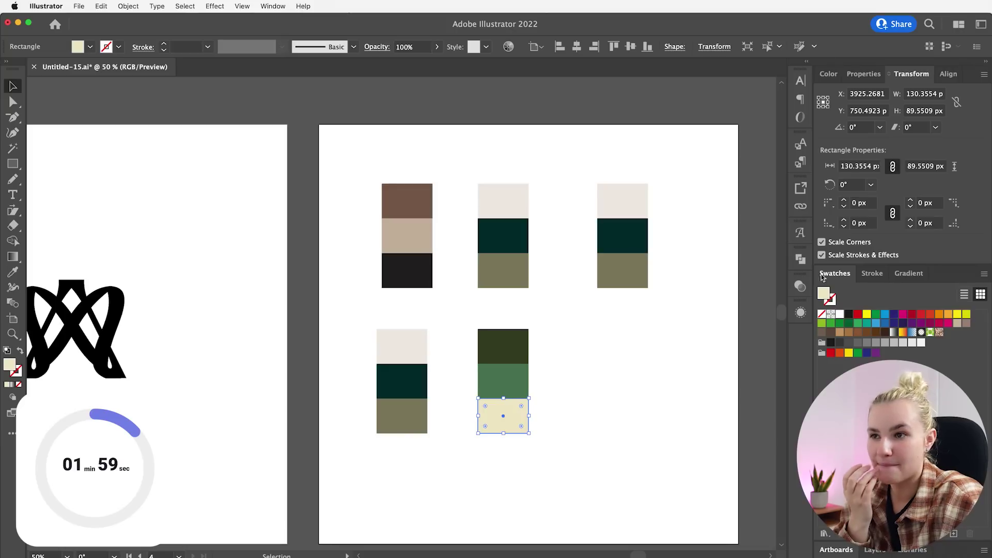
# - Recolour the bottom square of the second row's middle palette column very dark green, with hue 108°
pyautogui.doubleClick(821, 296)
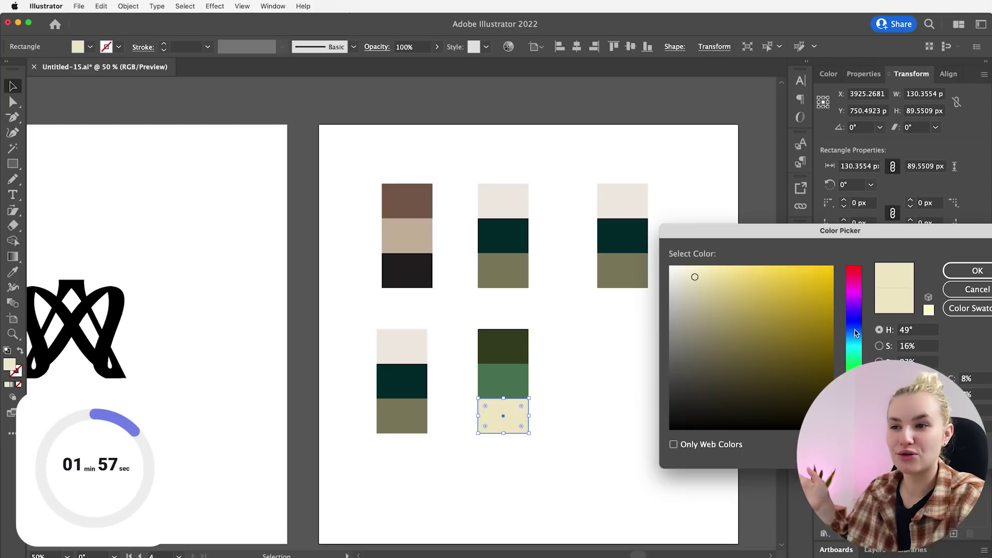
pyautogui.moveTo(854, 384); pyautogui.dragTo(854, 381)
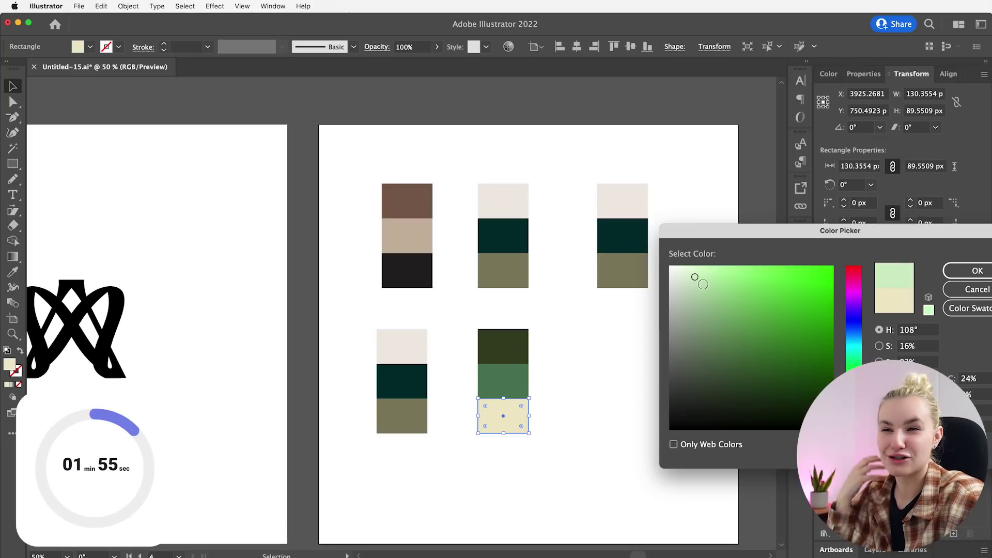
pyautogui.moveTo(907, 231); pyautogui.dragTo(865, 230)
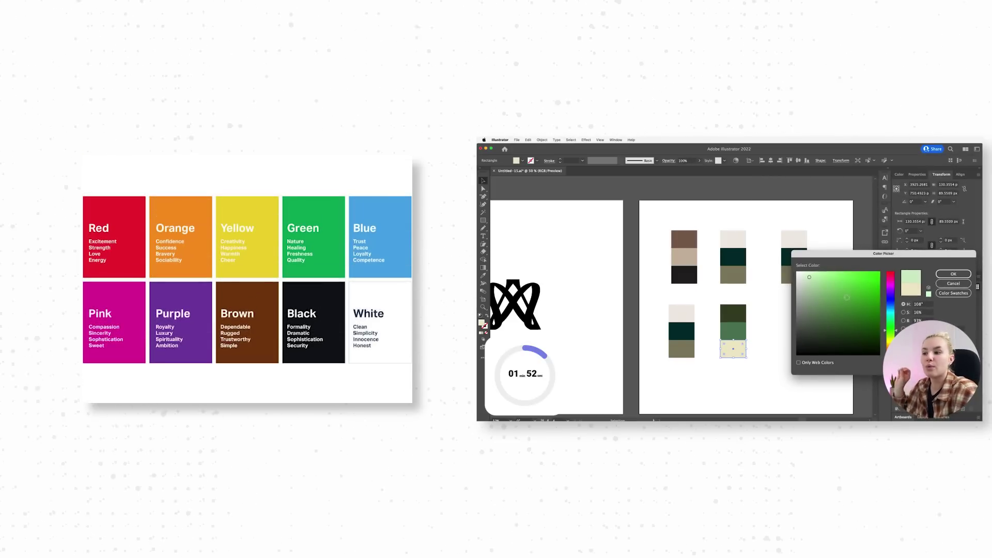
pyautogui.click(673, 384)
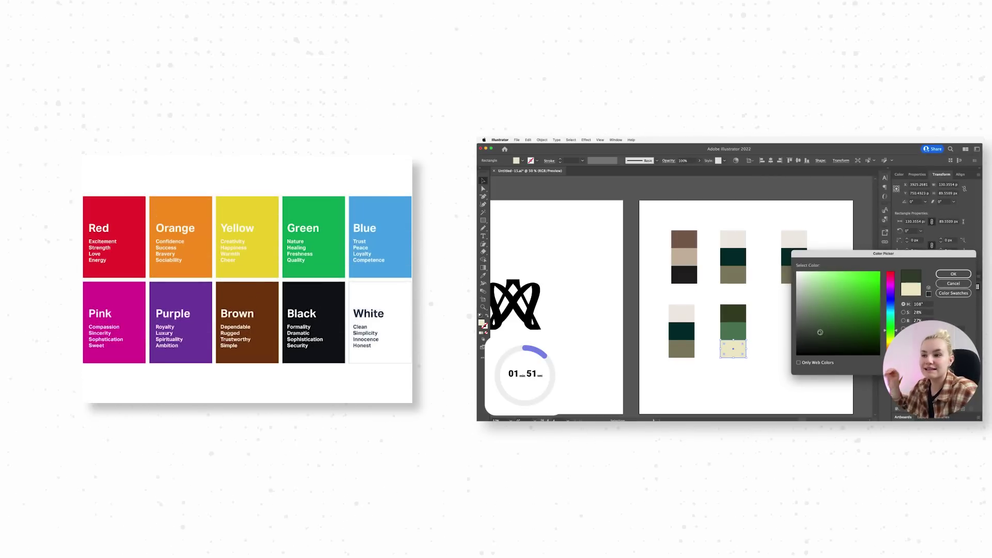
pyautogui.moveTo(892, 256); pyautogui.dragTo(877, 236)
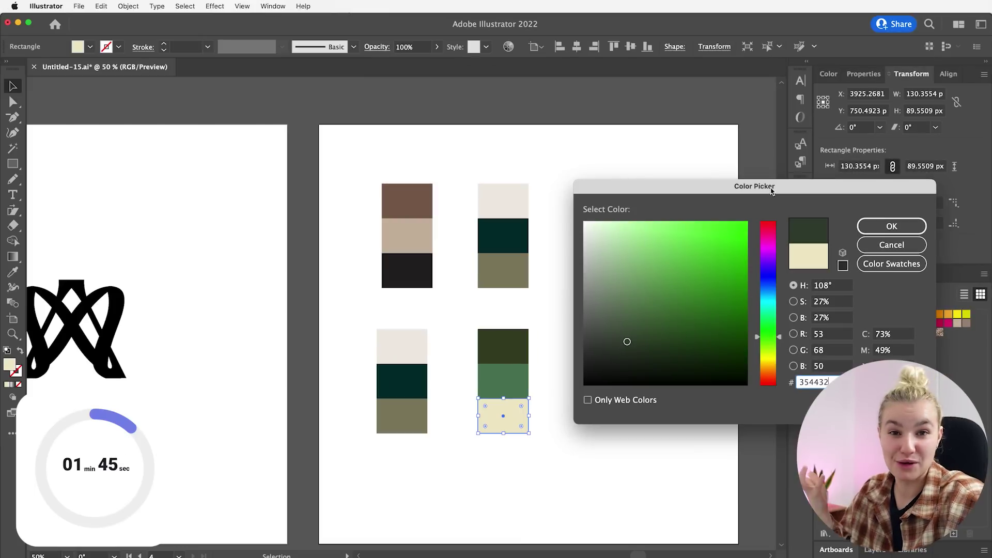
pyautogui.moveTo(771, 191); pyautogui.dragTo(758, 205)
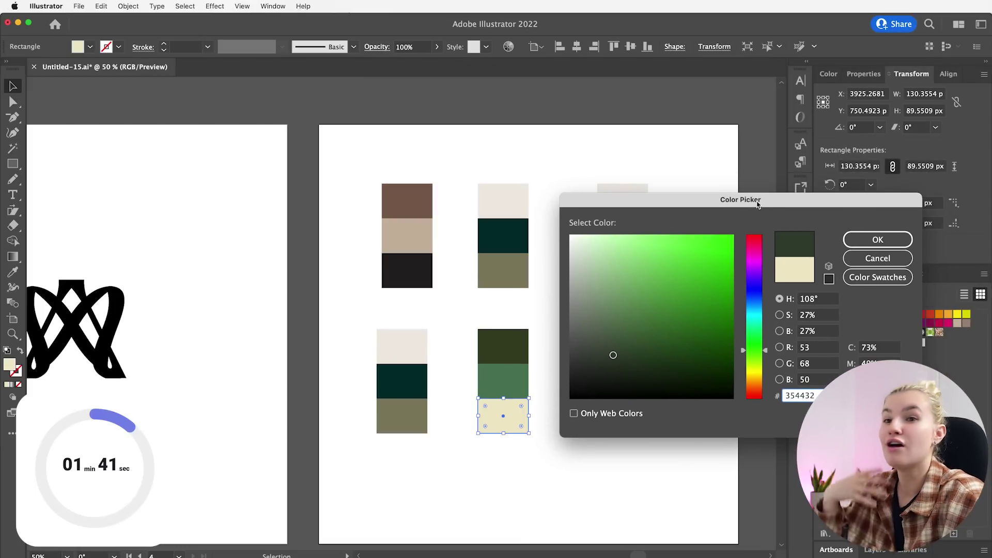
pyautogui.moveTo(653, 366); pyautogui.dragTo(626, 371)
pyautogui.click(875, 243)
# - Recolour the middle square of the same column very pale mint and keep it aligned with its neighbours
pyautogui.moveTo(533, 400); pyautogui.dragTo(499, 386)
pyautogui.press('super+z')
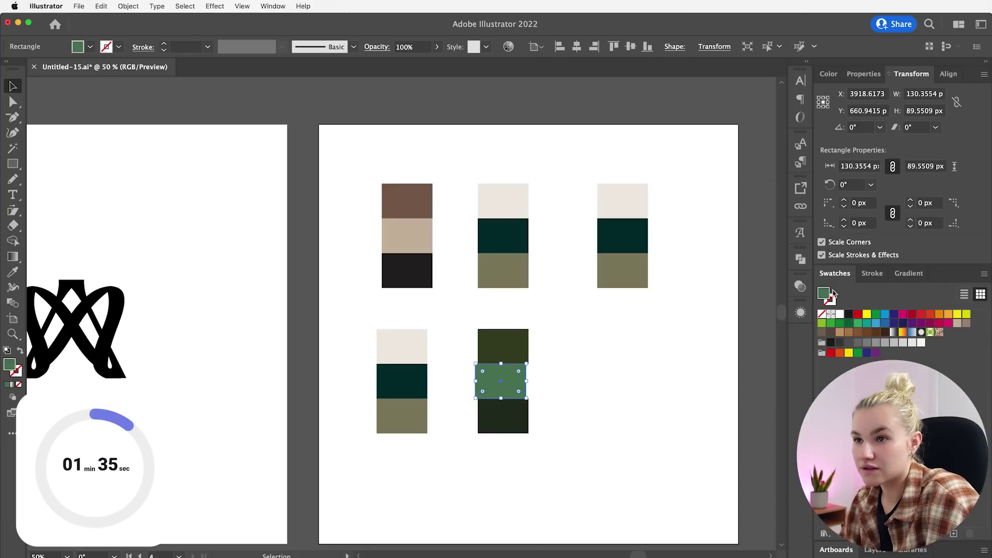
pyautogui.doubleClick(833, 291)
pyautogui.click(583, 234)
pyautogui.press('Return')
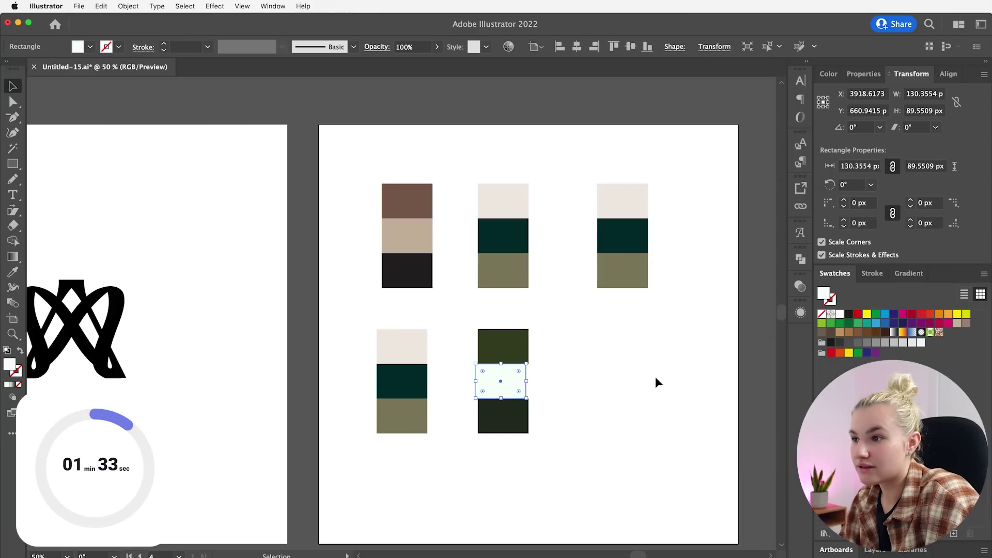
pyautogui.click(655, 380)
pyautogui.moveTo(520, 383); pyautogui.dragTo(522, 382)
pyautogui.click(581, 374)
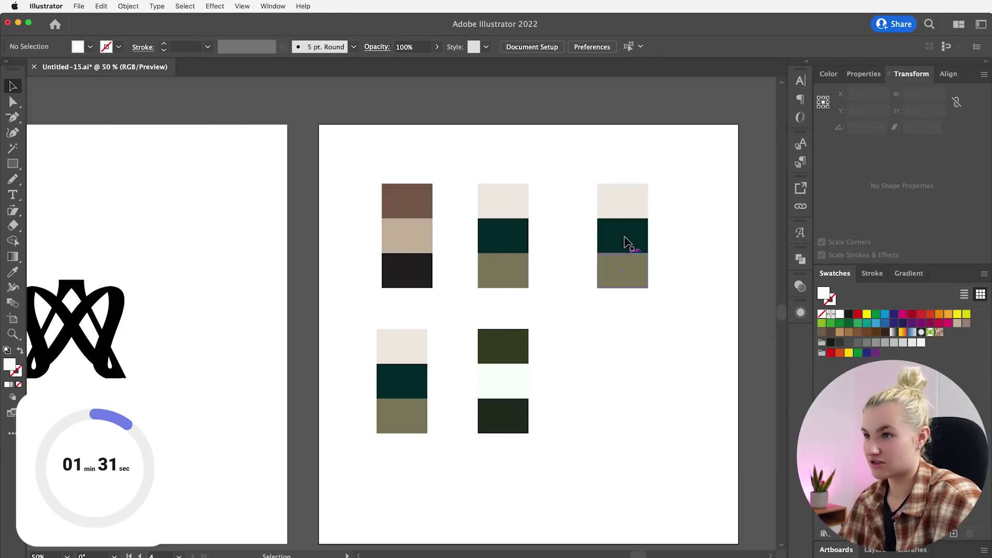
# - Duplicate the top row's rightmost off-white, dark teal and olive column below it as the second row's third column
pyautogui.moveTo(631, 301); pyautogui.dragTo(632, 302)
pyautogui.moveTo(633, 222); pyautogui.dragTo(621, 364)
pyautogui.click(682, 337)
pyautogui.click(623, 344)
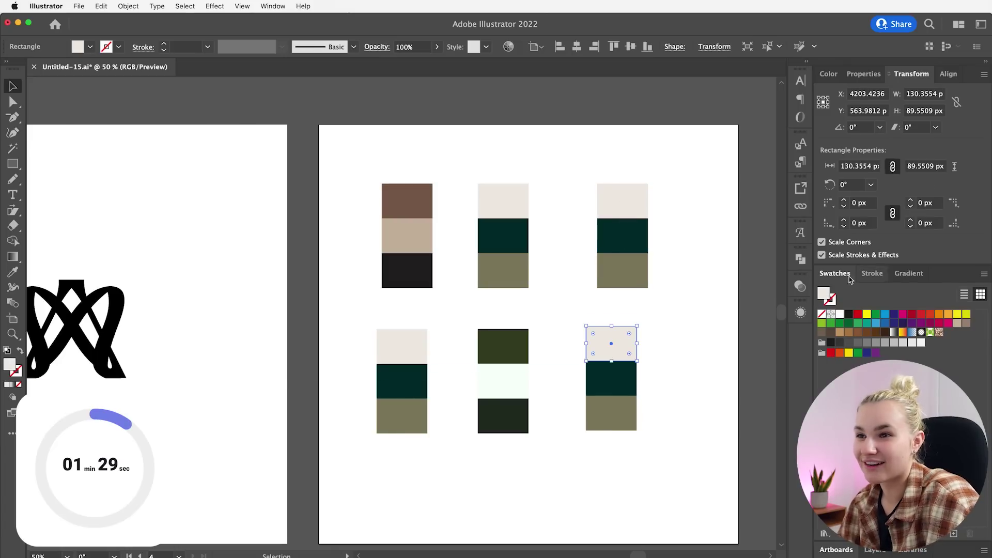
# - Replace the new column's bottom olive square with a copy of the tan square from the first palette column
pyautogui.click(671, 385)
pyautogui.click(632, 383)
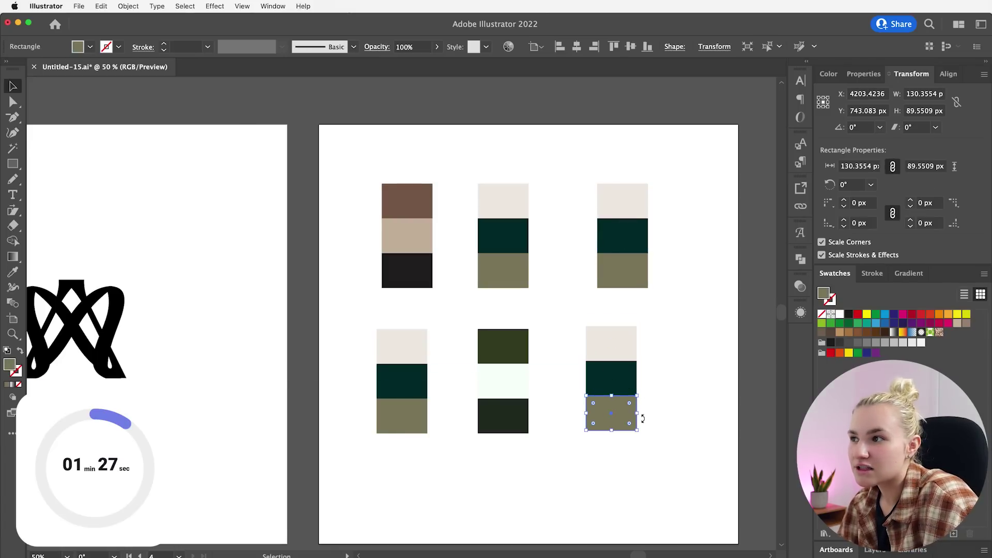
pyautogui.moveTo(406, 227); pyautogui.dragTo(614, 414)
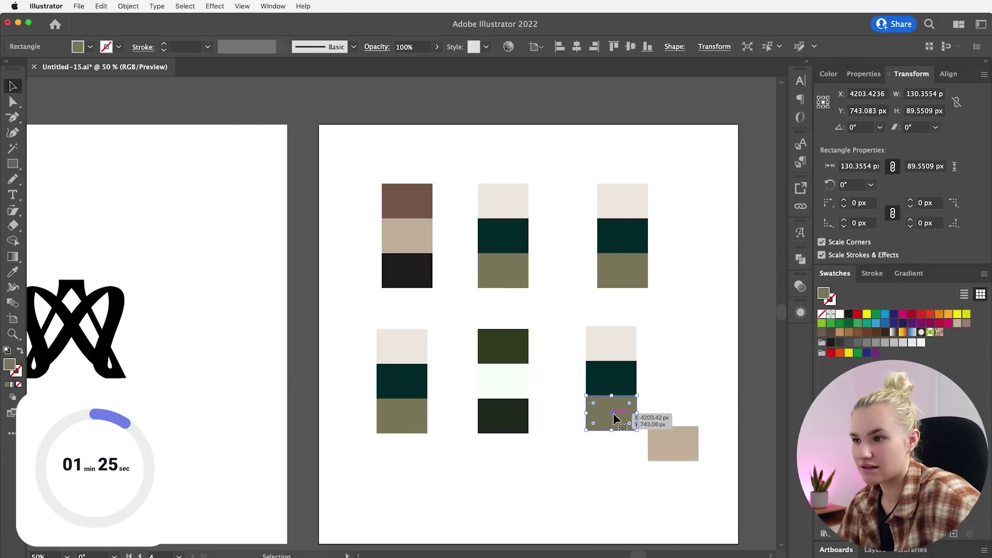
pyautogui.press('BackSpace')
pyautogui.moveTo(682, 454); pyautogui.dragTo(619, 417)
pyautogui.moveTo(664, 311); pyautogui.dragTo(609, 418)
# - Duplicate the wordmark, logomark and palette artboards three times below, forming three additional rows of 1080 px artboards
pyautogui.press('super+minus')
pyautogui.press('super+minus')
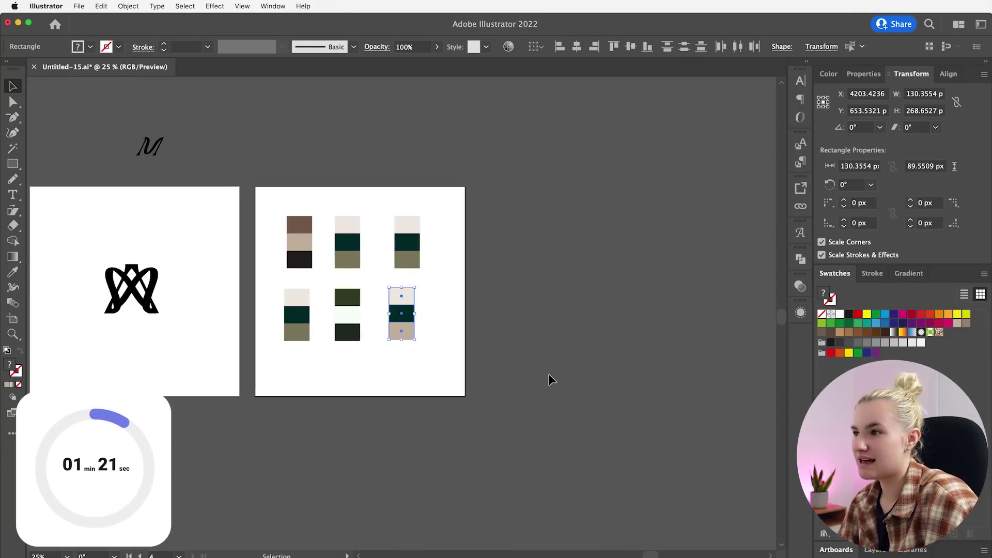
pyautogui.press('super+minus')
pyautogui.hscroll(-5, 547, 376)
pyautogui.hotkey('shift', 'o')
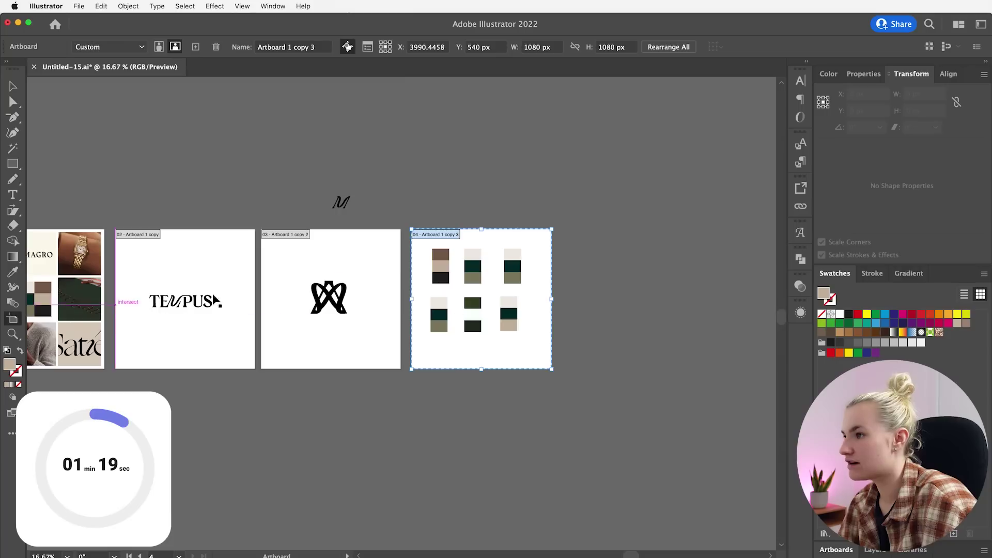
pyautogui.moveTo(211, 250); pyautogui.dragTo(215, 475)
pyautogui.scroll(-2, 374, 410)
pyautogui.moveTo(181, 403); pyautogui.dragTo(202, 512)
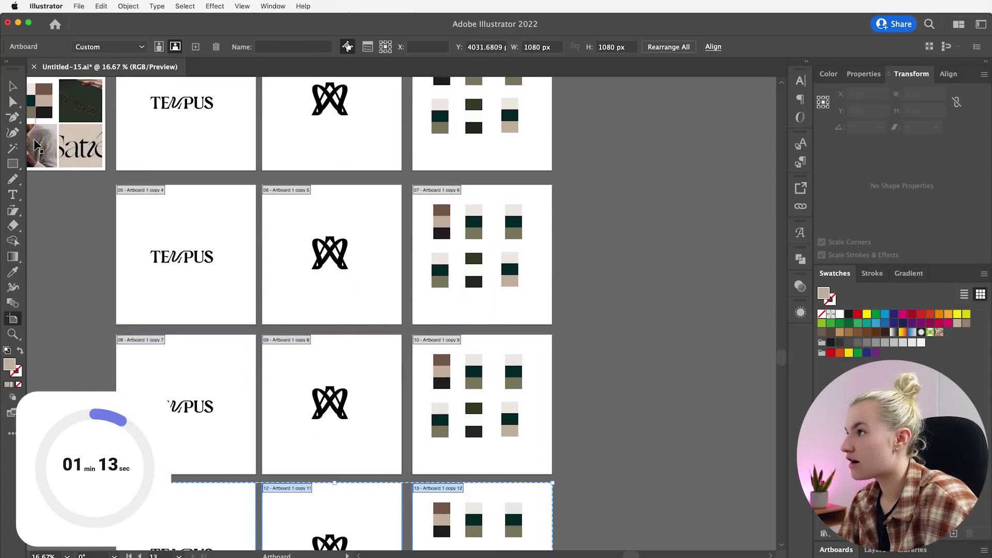
# - Delete the copied wordmarks, logomarks and palettes so the nine new artboards are blank
pyautogui.press('Escape')
pyautogui.scroll(-1, 122, 212)
pyautogui.moveTo(511, 556); pyautogui.dragTo(539, 546)
pyautogui.press('Delete')
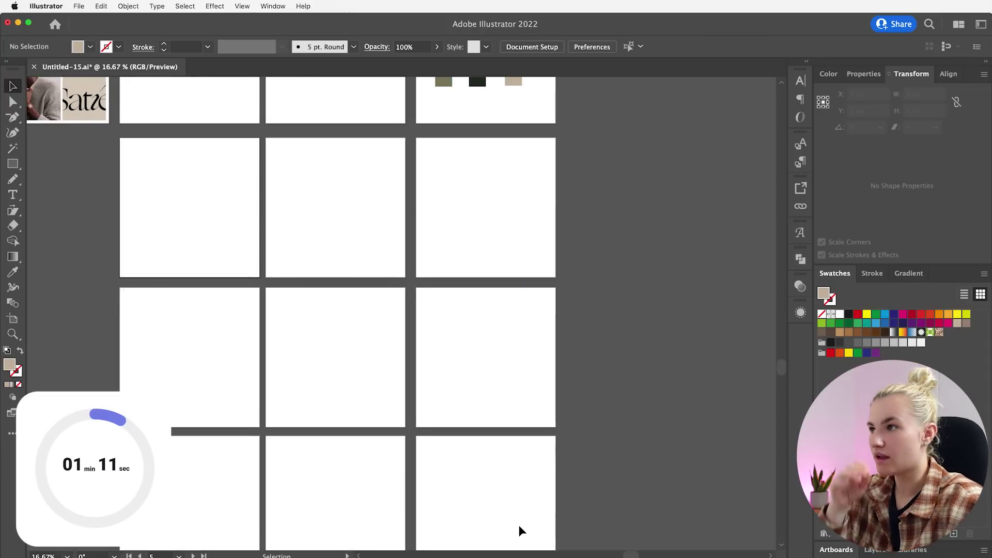
# - Draw a 1080 px tan square background covering the first artboard of the second row
pyautogui.hscroll(-2, 435, 311)
pyautogui.scroll(4, 435, 311)
pyautogui.moveTo(195, 262); pyautogui.dragTo(334, 402)
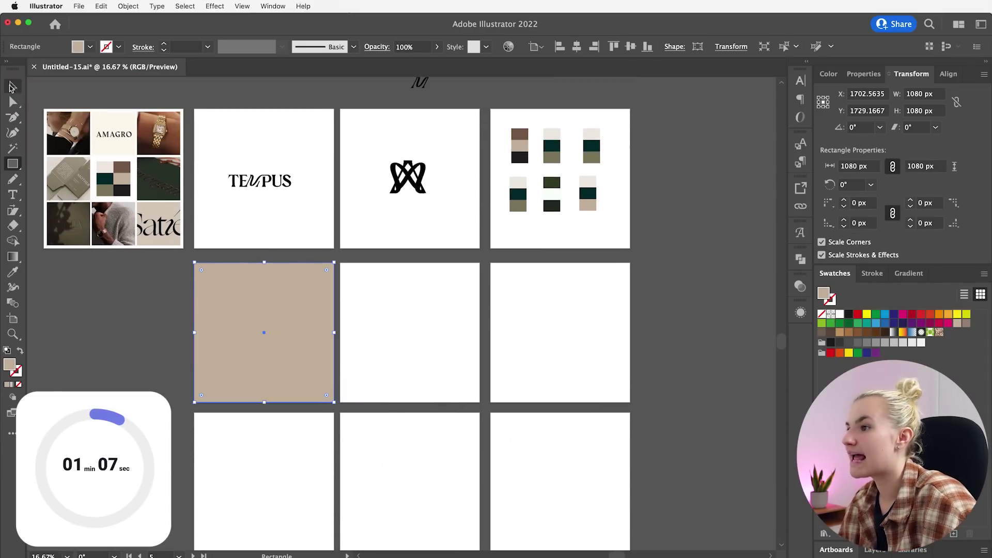
# - Copy the TEMPUS wordmark onto the centre of the tan artboard and colour it off-white from the palette
pyautogui.click(13, 88)
pyautogui.click(269, 184)
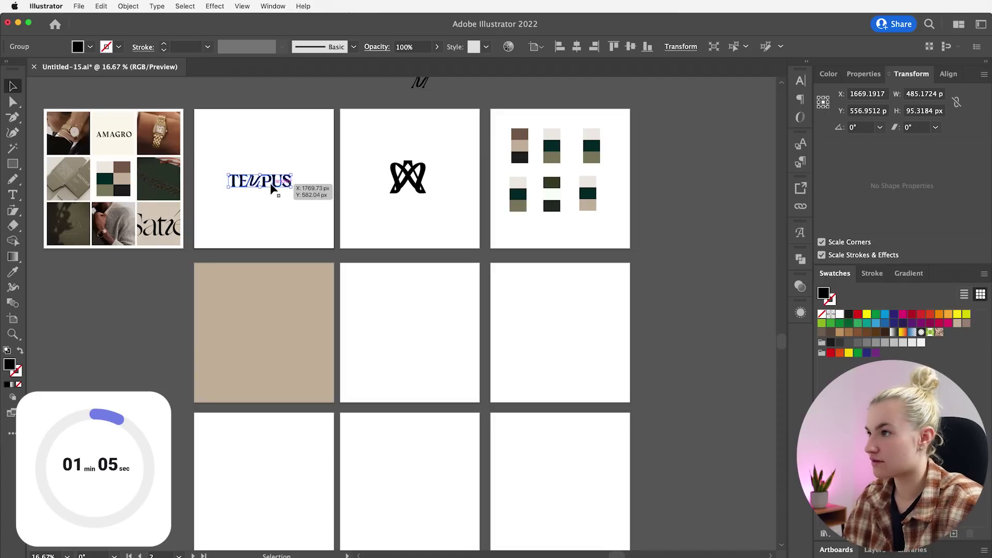
pyautogui.moveTo(271, 185); pyautogui.dragTo(288, 329)
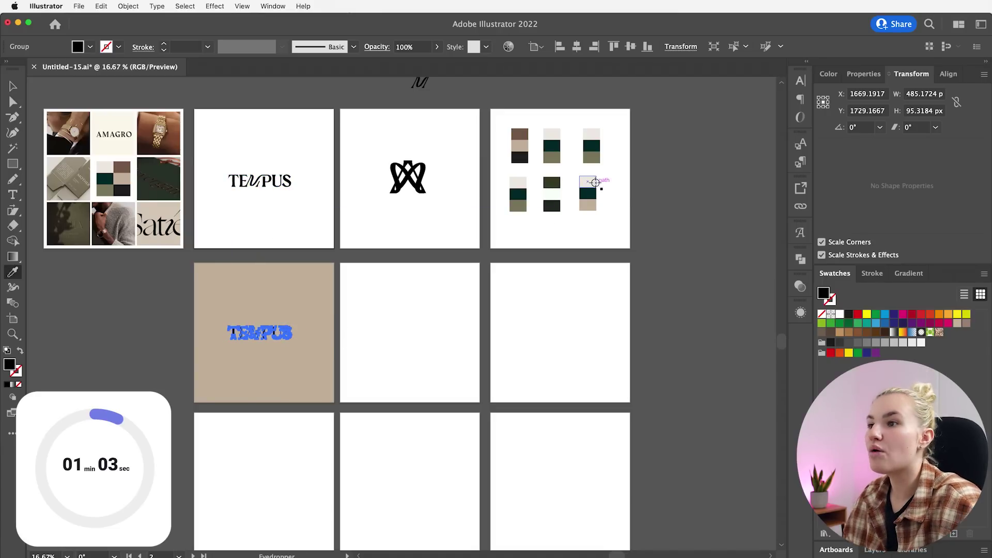
pyautogui.click(595, 182)
pyautogui.click(356, 290)
pyautogui.moveTo(279, 328); pyautogui.dragTo(278, 331)
pyautogui.press('super+equal')
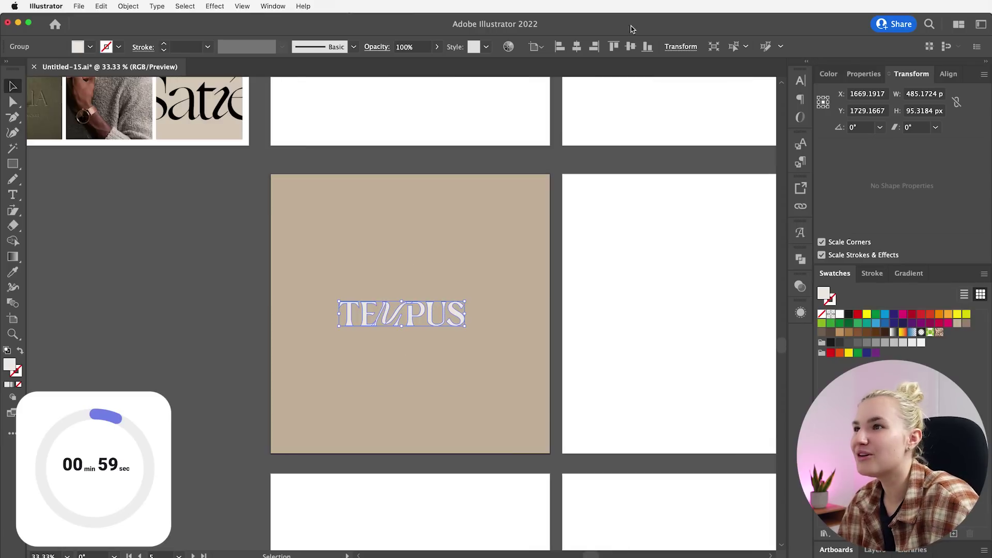
pyautogui.click(687, 262)
# - Copy the tan background onto the second row's middle and right artboards, coloured off-white
pyautogui.hscroll(3, 662, 261)
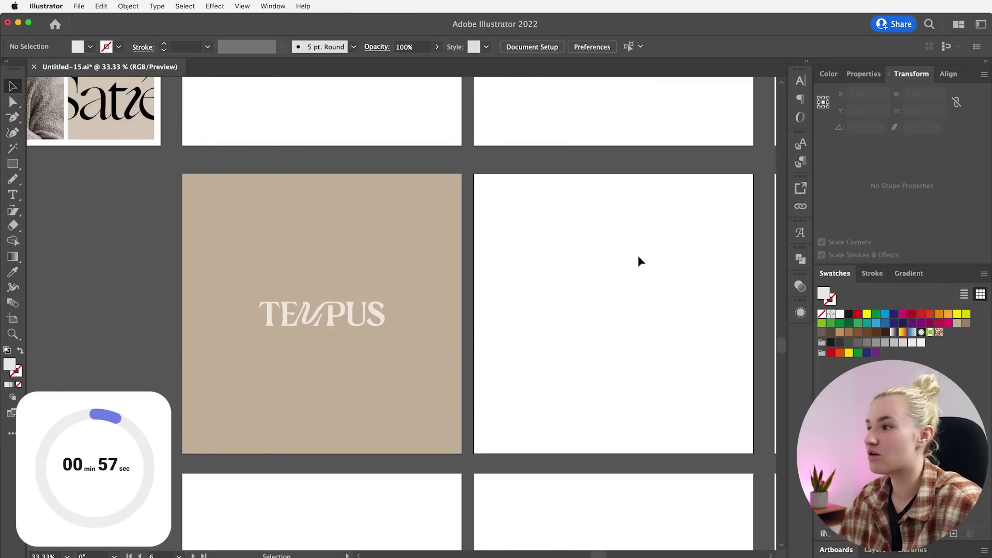
pyautogui.press('super+minus')
pyautogui.keyDown('alt'); pyautogui.moveTo(305, 259); pyautogui.dragTo(519, 280); pyautogui.keyUp('alt')
pyautogui.hscroll(5, 503, 305)
pyautogui.press('i')
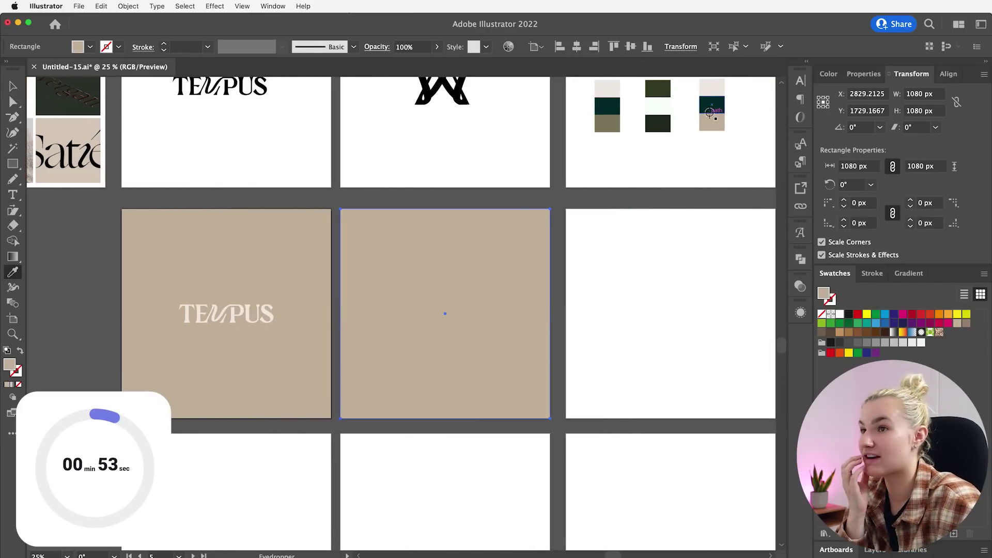
pyautogui.scroll(1, 713, 112)
pyautogui.click(712, 103)
pyautogui.click(14, 86)
pyautogui.keyDown('alt'); pyautogui.moveTo(404, 380); pyautogui.dragTo(627, 378); pyautogui.keyUp('alt')
# - Copy a background onto the third row's first artboard and recolour it dark teal from the palette
pyautogui.press('super+minus')
pyautogui.hscroll(-5, 634, 378)
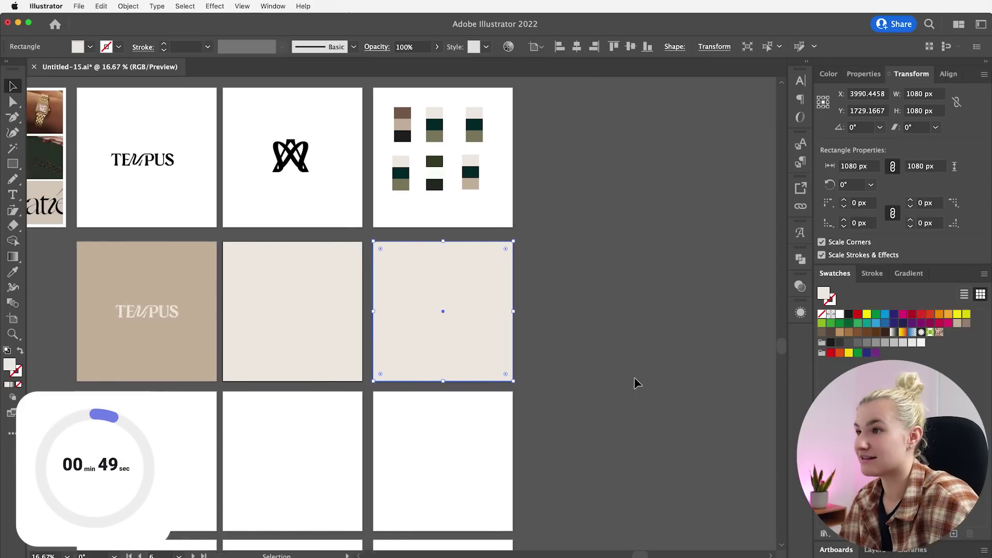
pyautogui.scroll(-2, 361, 279)
pyautogui.keyDown('alt'); pyautogui.moveTo(406, 231); pyautogui.dragTo(258, 376); pyautogui.keyUp('alt')
pyautogui.press('i')
pyautogui.click(572, 123)
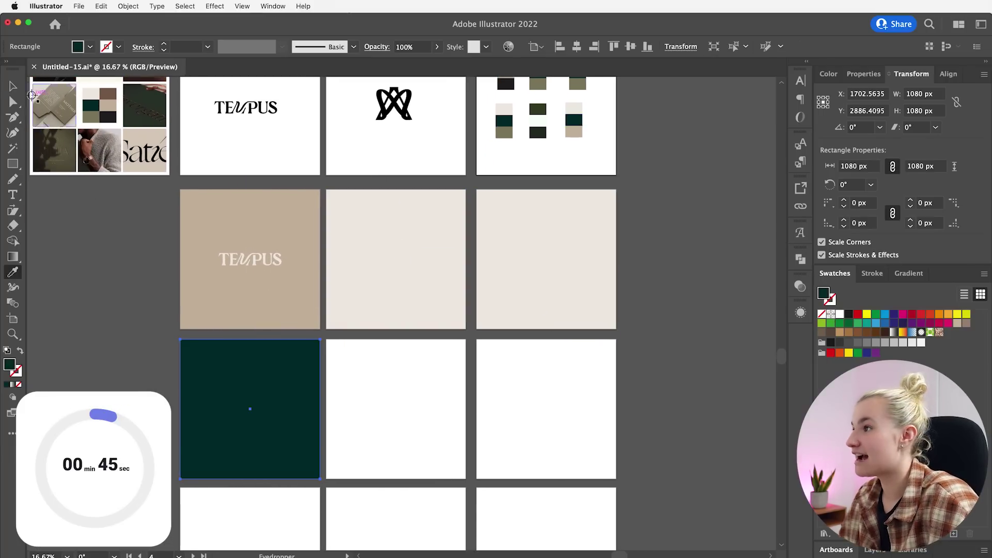
# - Copy the background onto the third row's middle and right artboards, coloured tan and off-white respectively
pyautogui.press('v')
pyautogui.keyDown('alt'); pyautogui.moveTo(208, 435); pyautogui.dragTo(509, 422); pyautogui.keyUp('alt')
pyautogui.click(574, 132)
pyautogui.click(15, 85)
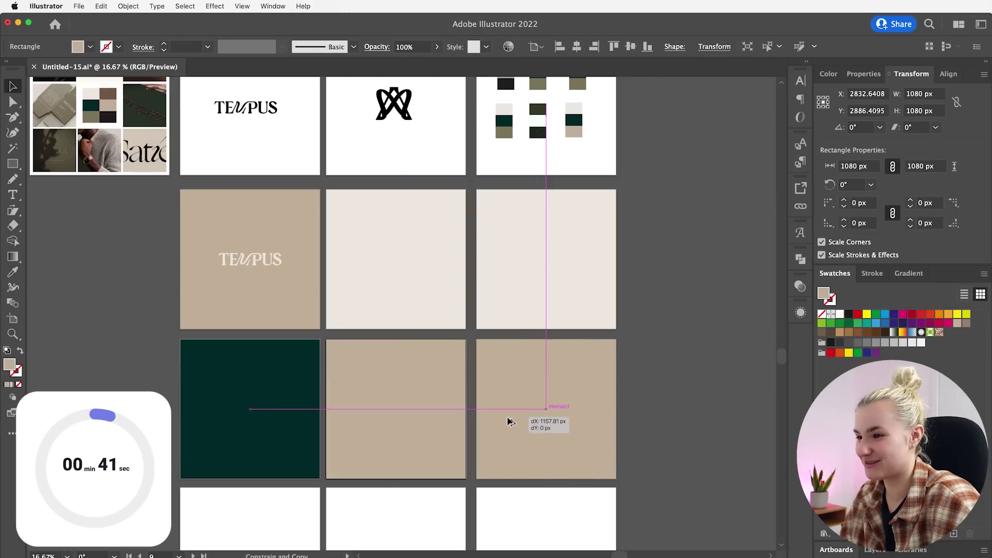
pyautogui.press('i')
pyautogui.click(381, 215)
# - Place a tan logomark on the second row's middle artboard and a dark teal TEMPUS wordmark on its right artboard
pyautogui.press('v')
pyautogui.keyDown('alt'); pyautogui.keyDown('shift'); pyautogui.moveTo(411, 98); pyautogui.dragTo(539, 266); pyautogui.keyUp('shift'); pyautogui.keyUp('alt')
pyautogui.press('v')
pyautogui.press('i')
pyautogui.click(568, 121)
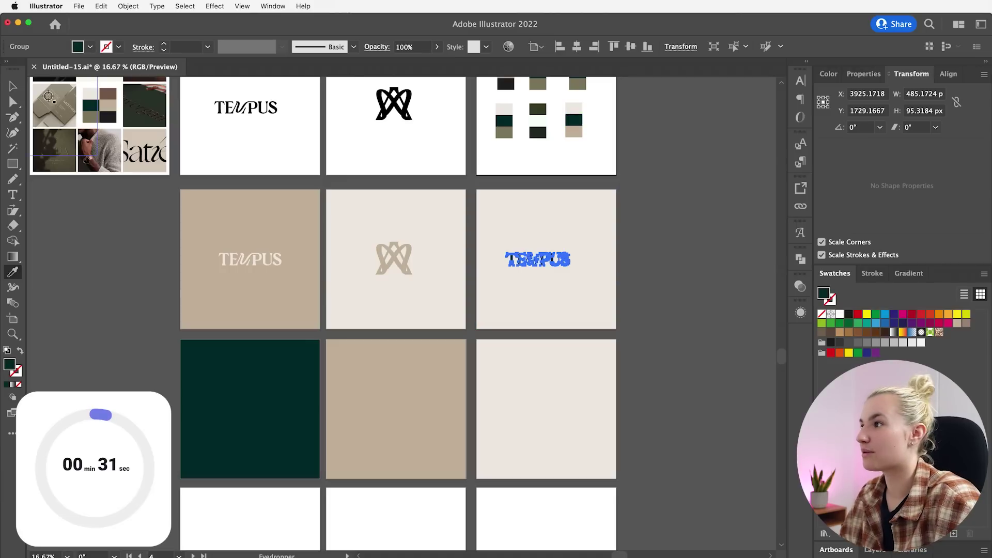
pyautogui.press('v')
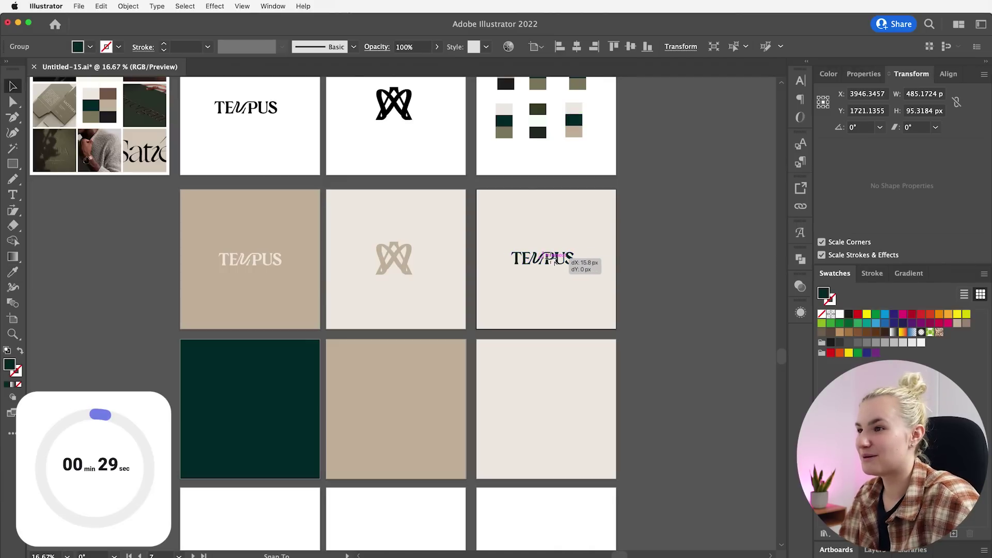
# - Place an off-white TEMPUS wordmark on the dark teal artboard and an off-white logomark on the third row's tan artboard
pyautogui.keyDown('alt'); pyautogui.keyDown('shift'); pyautogui.moveTo(250, 258); pyautogui.dragTo(251, 412); pyautogui.keyUp('shift'); pyautogui.keyUp('alt')
pyautogui.keyDown('alt'); pyautogui.keyDown('shift'); pyautogui.moveTo(394, 258); pyautogui.dragTo(401, 412); pyautogui.keyUp('shift'); pyautogui.keyUp('alt')
pyautogui.press('i')
pyautogui.click(410, 368)
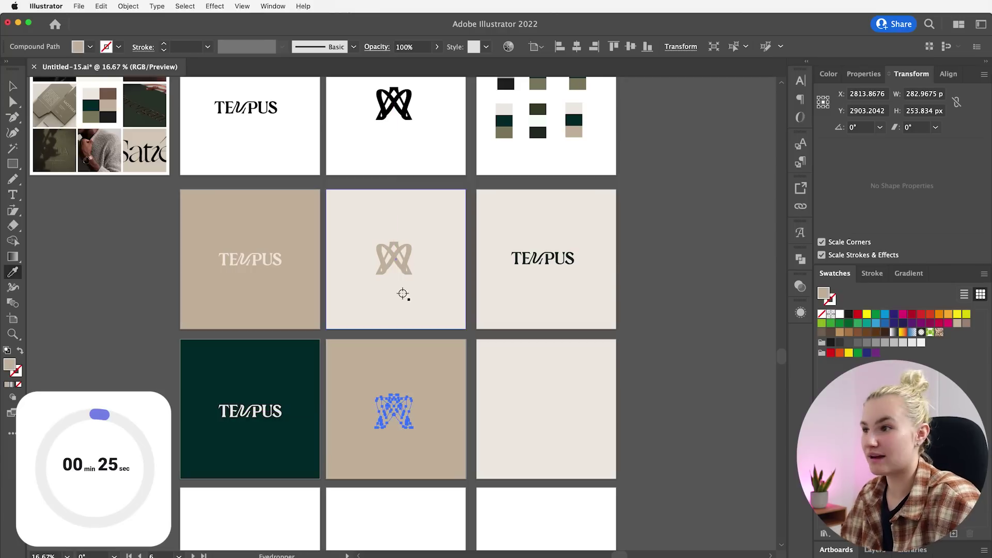
# - Copy the logomark onto the third row's off-white artboard and colour it tan
pyautogui.keyDown('alt'); pyautogui.keyDown('shift'); pyautogui.moveTo(422, 429); pyautogui.dragTo(545, 427); pyautogui.keyUp('shift'); pyautogui.keyUp('alt')
pyautogui.press('i')
pyautogui.click(217, 260)
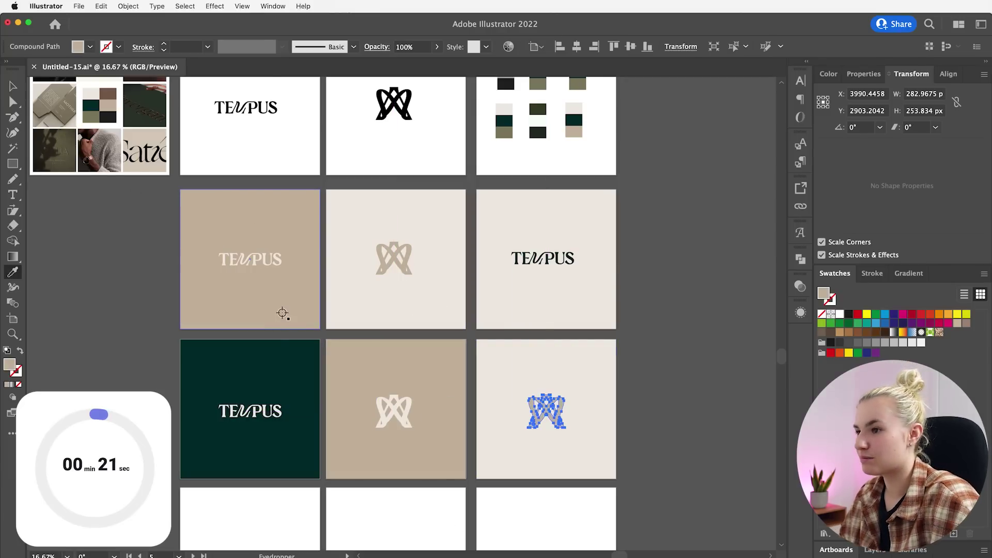
# - Copy tan, dark teal and off-white backgrounds onto the fourth row's artboards, in that order from left to right
pyautogui.scroll(-3, 279, 312)
pyautogui.press('v')
pyautogui.click(279, 370)
pyautogui.keyDown('alt'); pyautogui.keyDown('shift'); pyautogui.moveTo(300, 308); pyautogui.dragTo(443, 454); pyautogui.keyUp('shift'); pyautogui.keyUp('alt')
pyautogui.keyDown('alt'); pyautogui.moveTo(454, 381); pyautogui.dragTo(304, 524); pyautogui.keyUp('alt')
pyautogui.keyDown('alt'); pyautogui.moveTo(503, 294); pyautogui.dragTo(502, 441); pyautogui.keyUp('alt')
pyautogui.moveTo(259, 449); pyautogui.dragTo(261, 448)
pyautogui.click(637, 366)
# - Copy the dark teal wordmark, off-white logomark and tan logomark onto the fourth row's tan, dark teal and off-white artboards
pyautogui.keyDown('alt'); pyautogui.moveTo(551, 191); pyautogui.dragTo(257, 498); pyautogui.keyUp('alt')
pyautogui.keyDown('alt'); pyautogui.moveTo(419, 328); pyautogui.dragTo(420, 476); pyautogui.keyUp('alt')
pyautogui.keyDown('alt'); pyautogui.keyDown('shift'); pyautogui.moveTo(542, 333); pyautogui.dragTo(554, 487); pyautogui.keyUp('shift'); pyautogui.keyUp('alt')
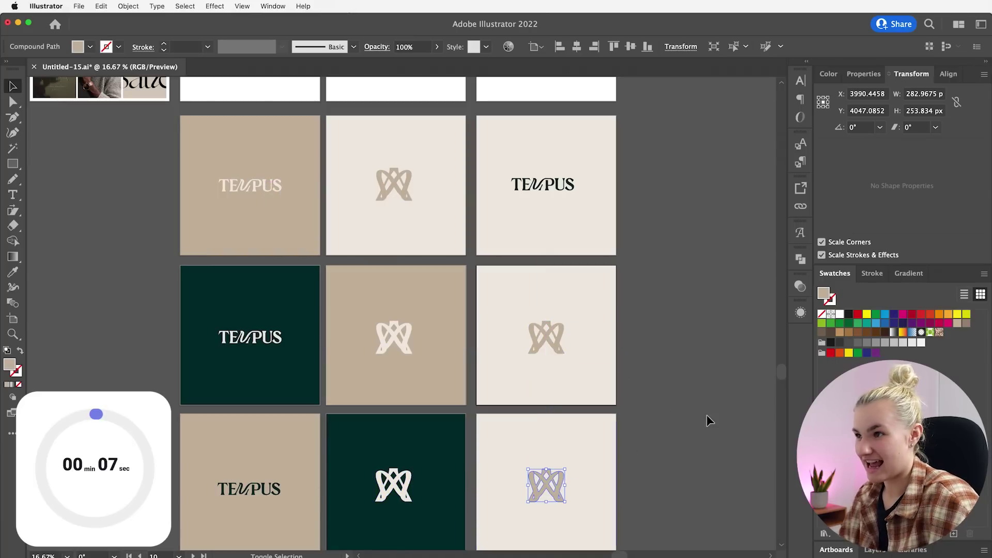
pyautogui.click(715, 388)
# - Review the moodboard, original logos, palette and all the coloured logo variations across the artboards
pyautogui.scroll(1, 726, 395)
pyautogui.scroll(2, 727, 395)
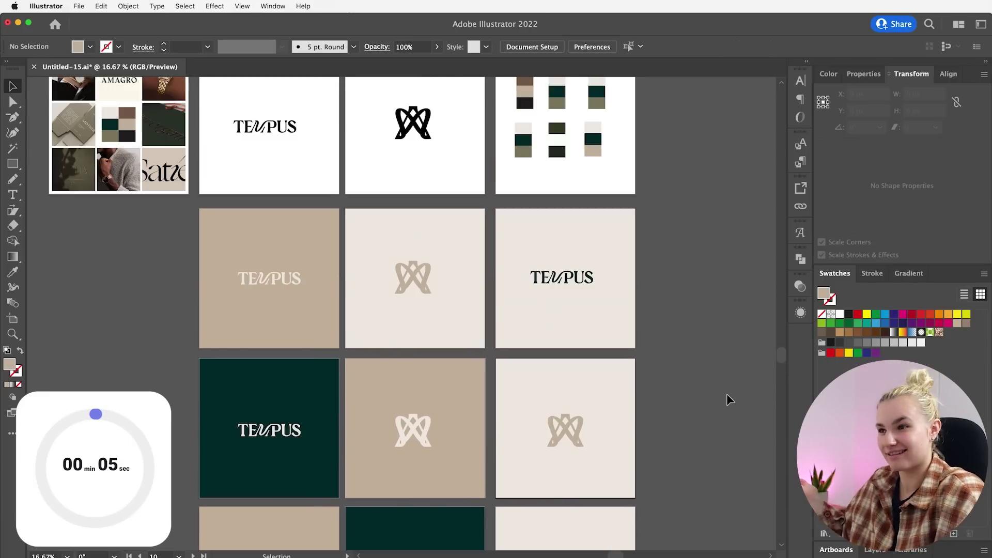
pyautogui.scroll(-3, 726, 395)
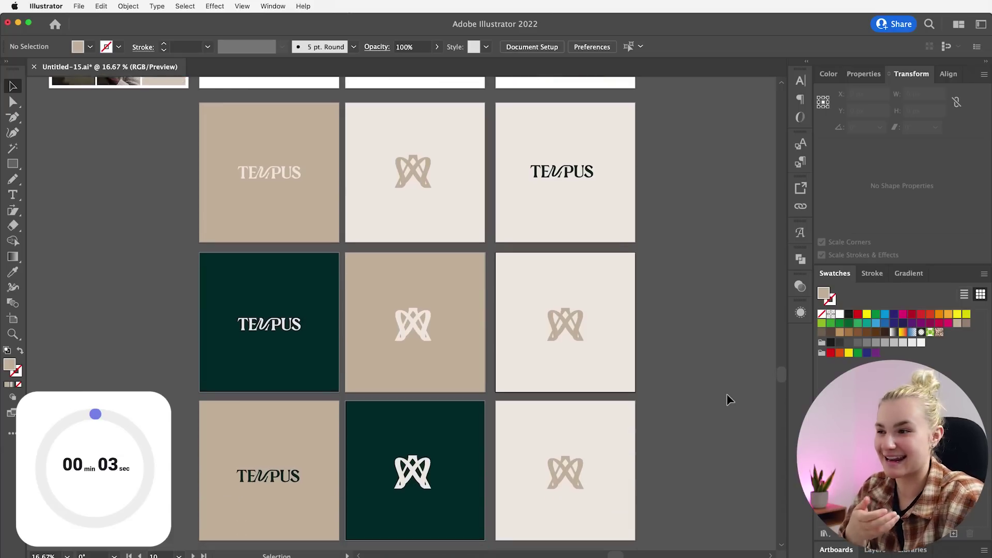
pyautogui.hscroll(-2, 727, 395)
pyautogui.hscroll(-1, 726, 394)
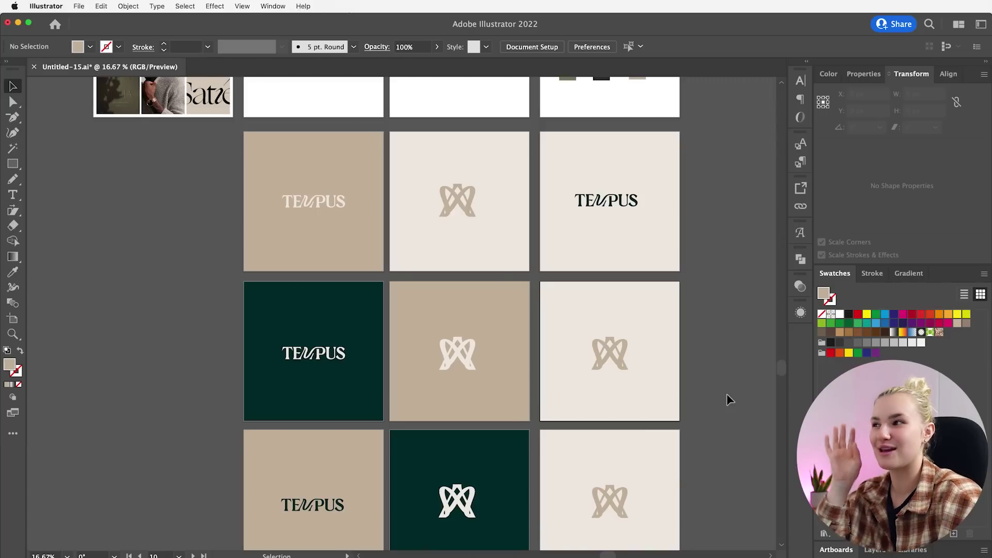
pyautogui.scroll(1, 726, 395)
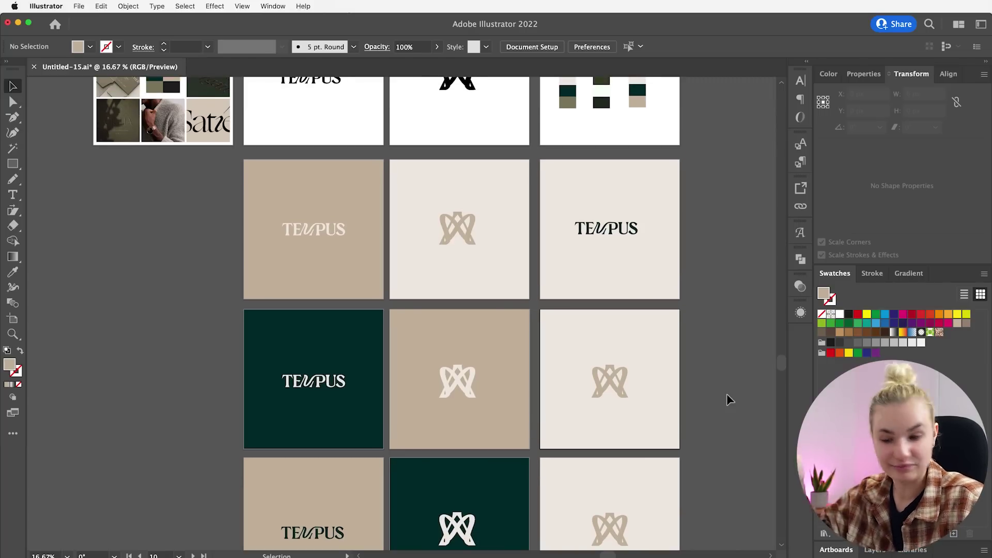
pyautogui.scroll(2, 727, 393)
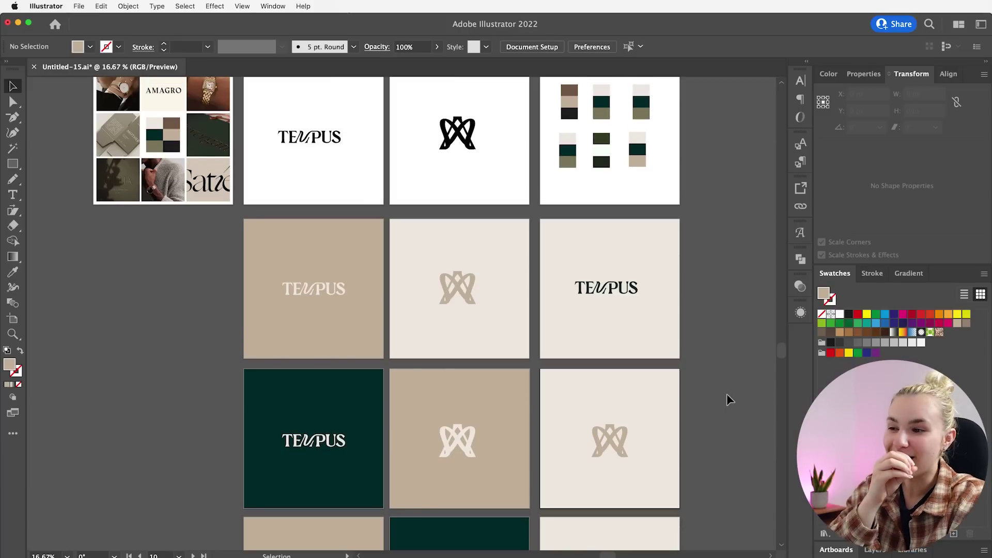
pyautogui.scroll(-2, 726, 395)
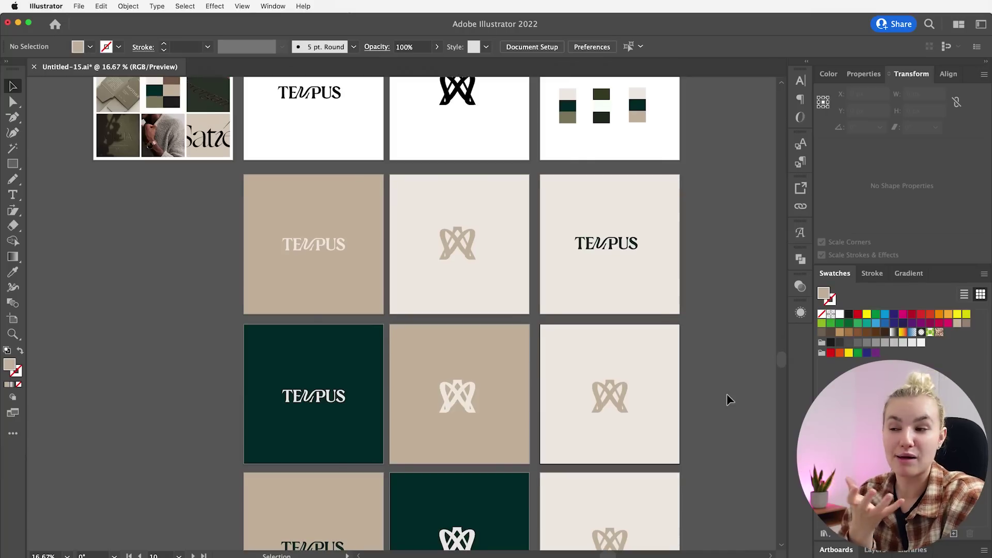